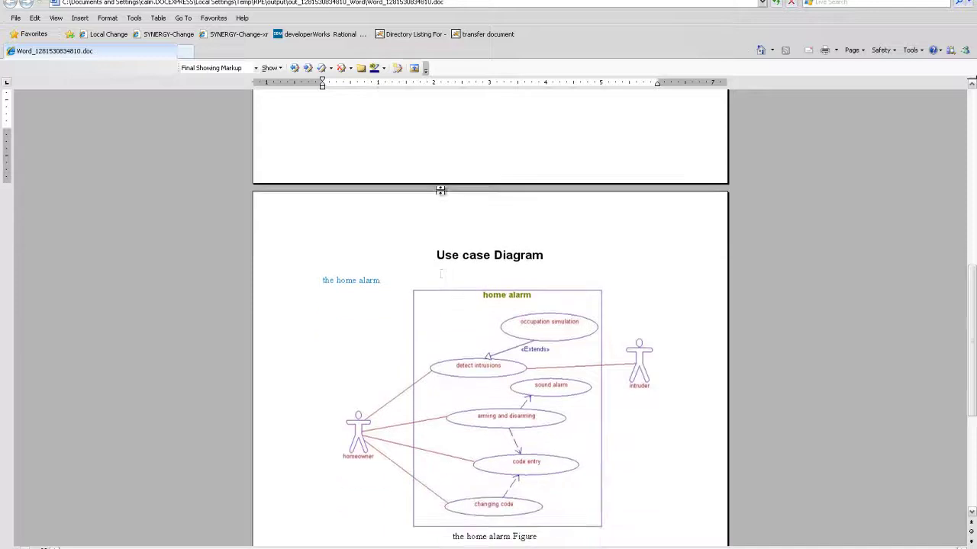
# - Examine the use case diagram and its figure caption in the generated Word document, closing the document and the publishing results
pyautogui.scroll(-5, 440, 190)
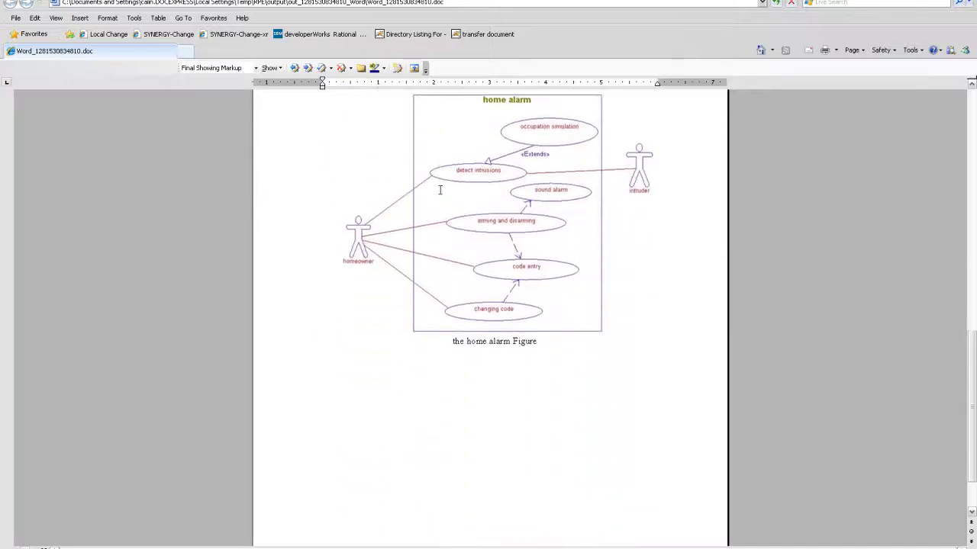
pyautogui.scroll(3, 439, 190)
pyautogui.scroll(1, 439, 190)
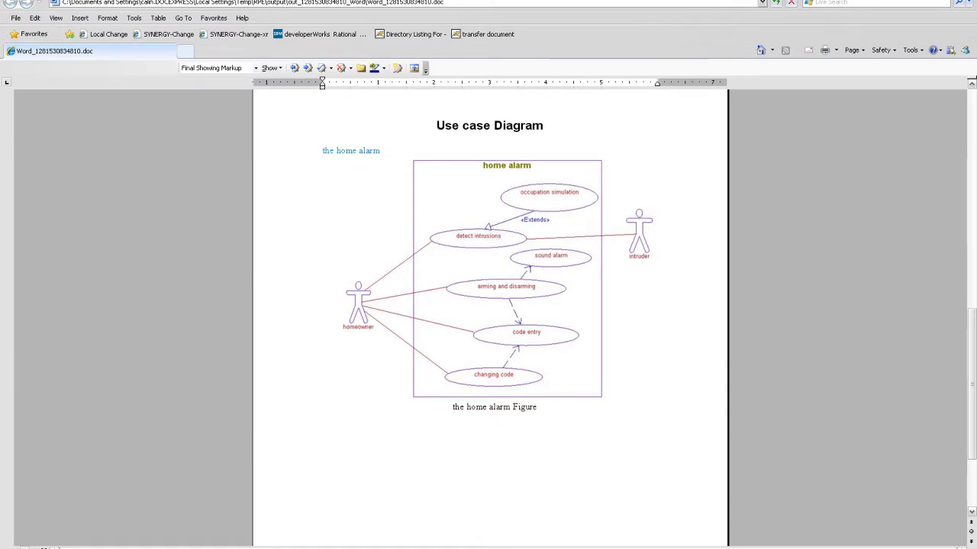
pyautogui.hotkey('alt', 'F4')
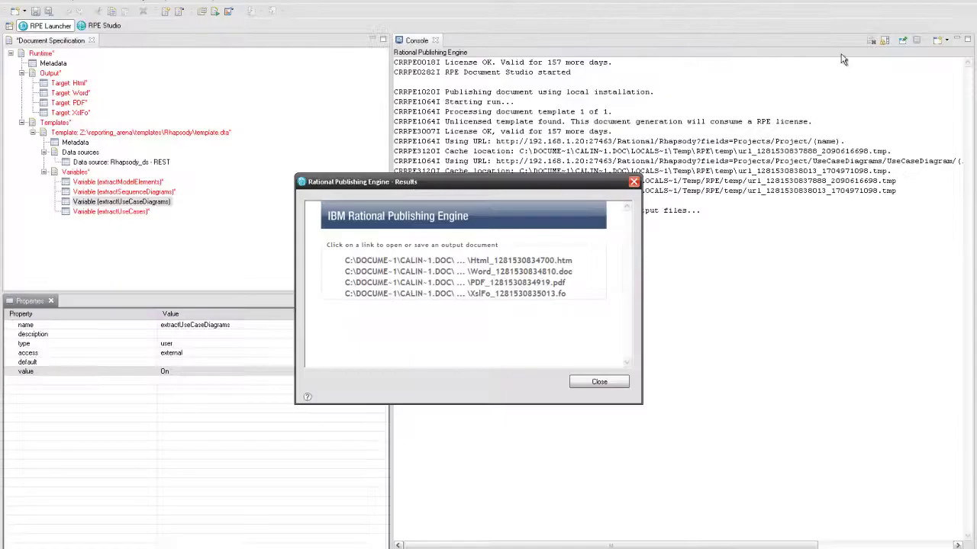
pyautogui.click(611, 383)
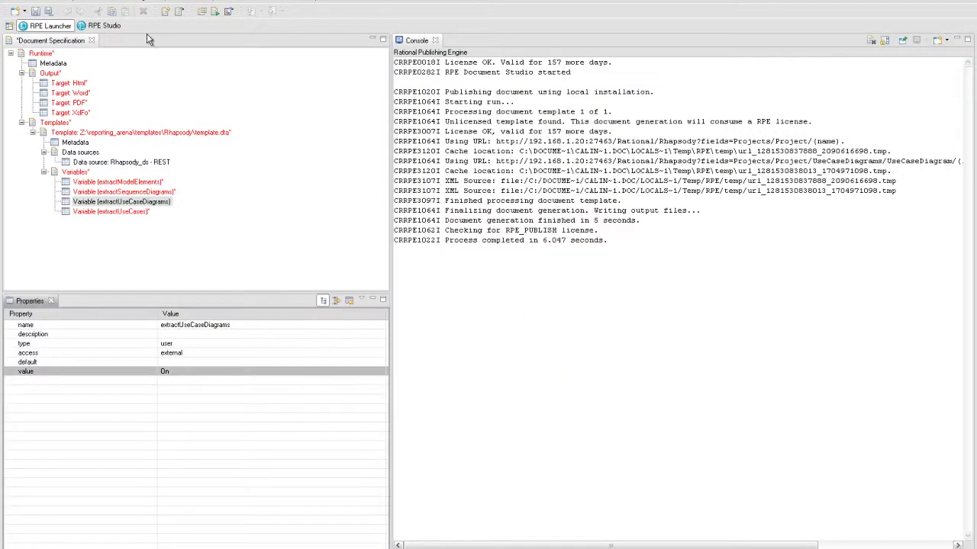
# - Apply heading style 1 to the "Use case Diagram" text of the template in RPE Studio
pyautogui.click(104, 26)
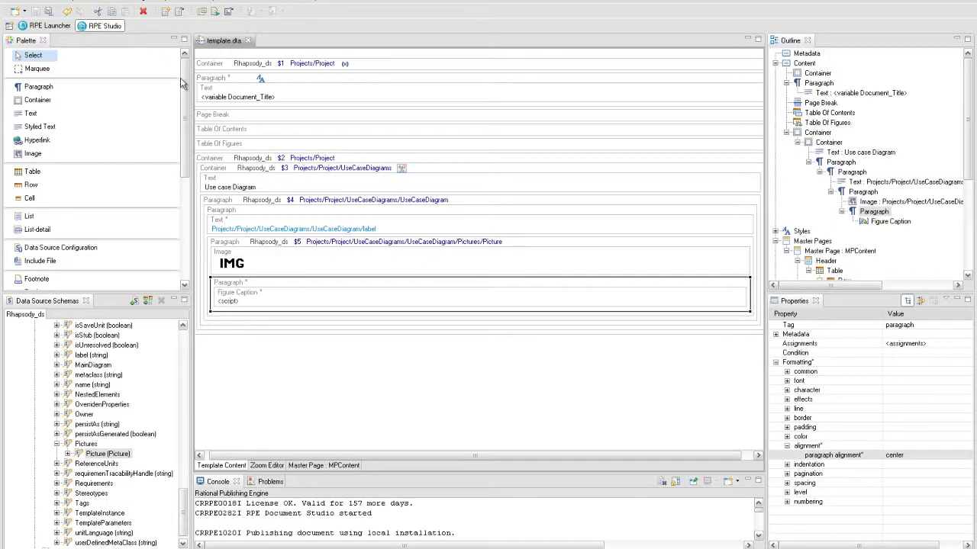
pyautogui.rightClick(240, 183)
pyautogui.moveTo(263, 205)
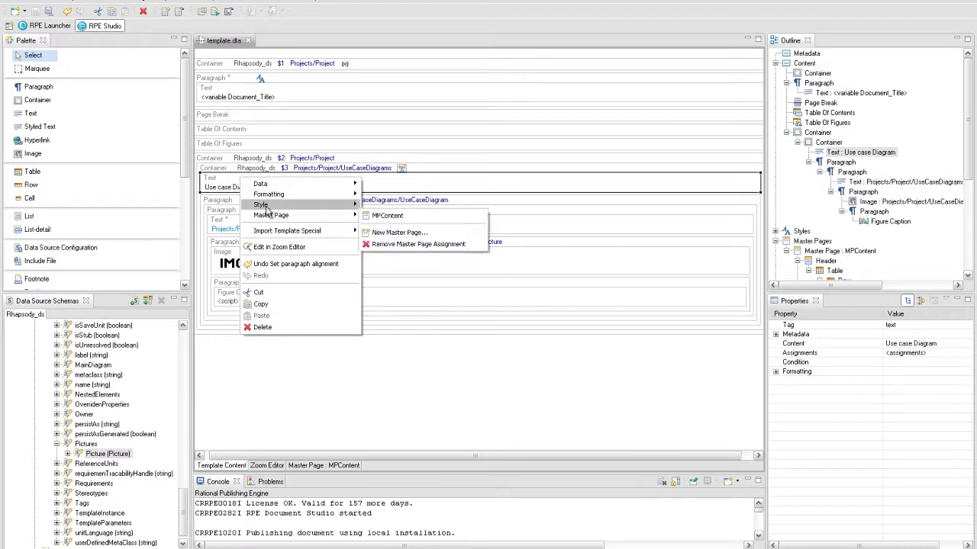
pyautogui.moveTo(423, 268)
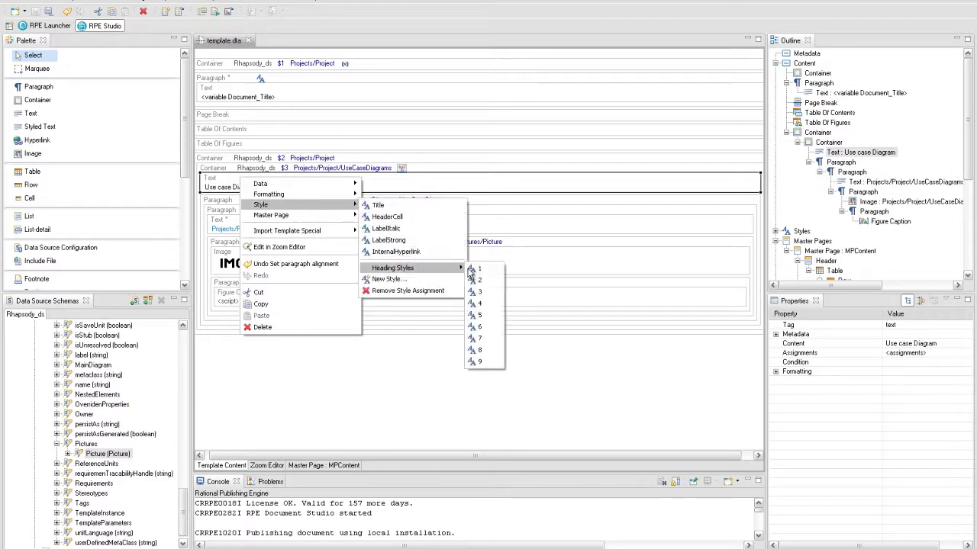
pyautogui.click(473, 270)
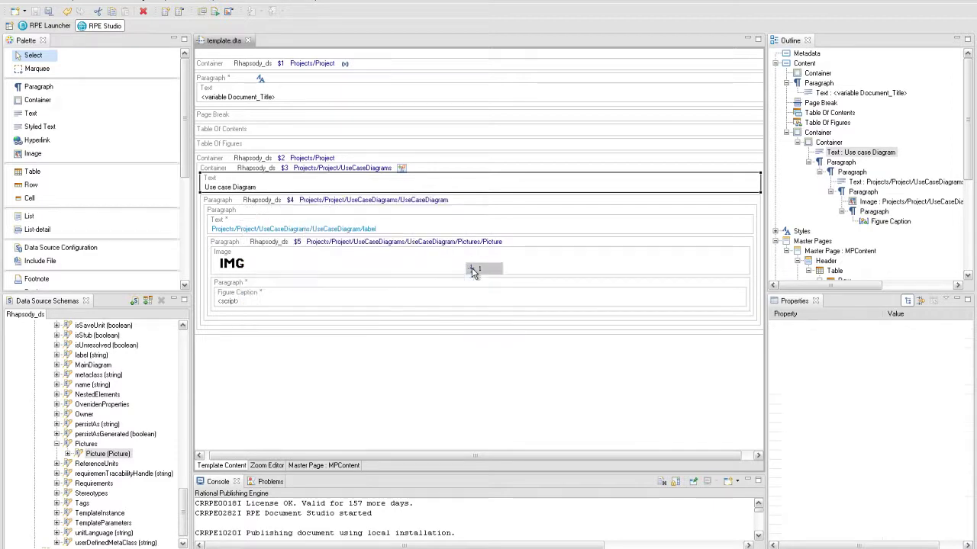
# - Insert a new container inside the $2 Projects/Project container, below the use case diagrams container
pyautogui.click(329, 336)
pyautogui.rightClick(328, 336)
pyautogui.moveTo(347, 337)
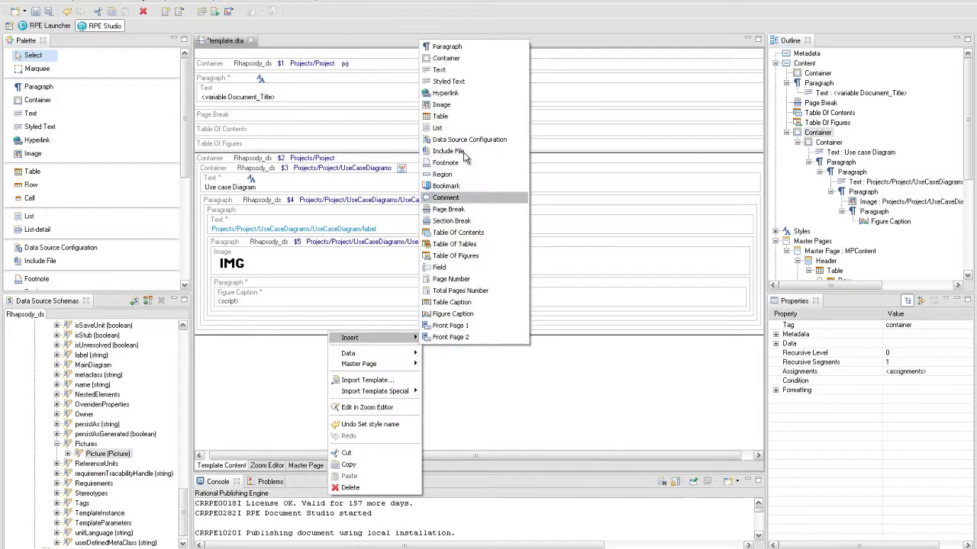
pyautogui.click(458, 59)
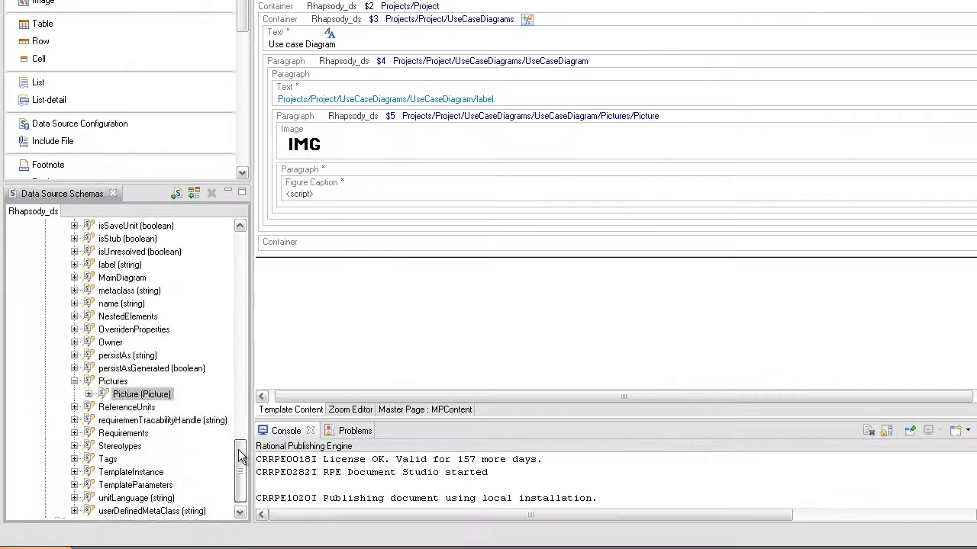
# - Assign the SequenceDiagrams query from the Rhapsody_ds schema to the empty container, using $2 - Projects/Project as context
pyautogui.moveTo(239, 456); pyautogui.dragTo(239, 366)
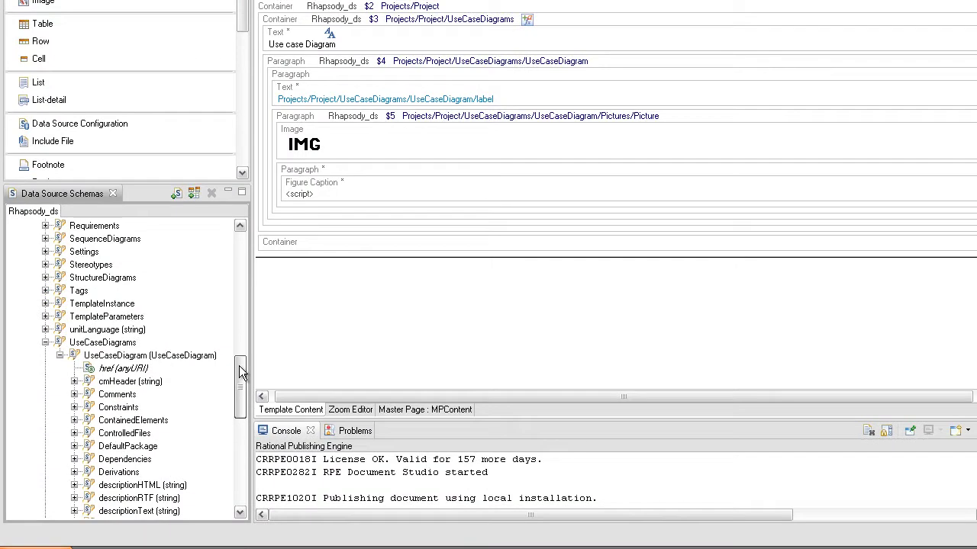
pyautogui.click(46, 343)
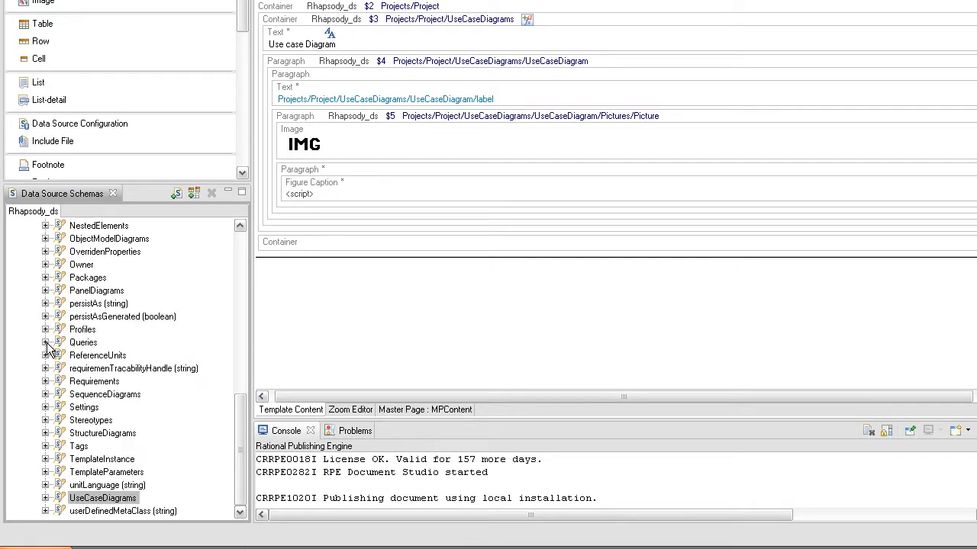
pyautogui.moveTo(84, 395); pyautogui.dragTo(343, 254)
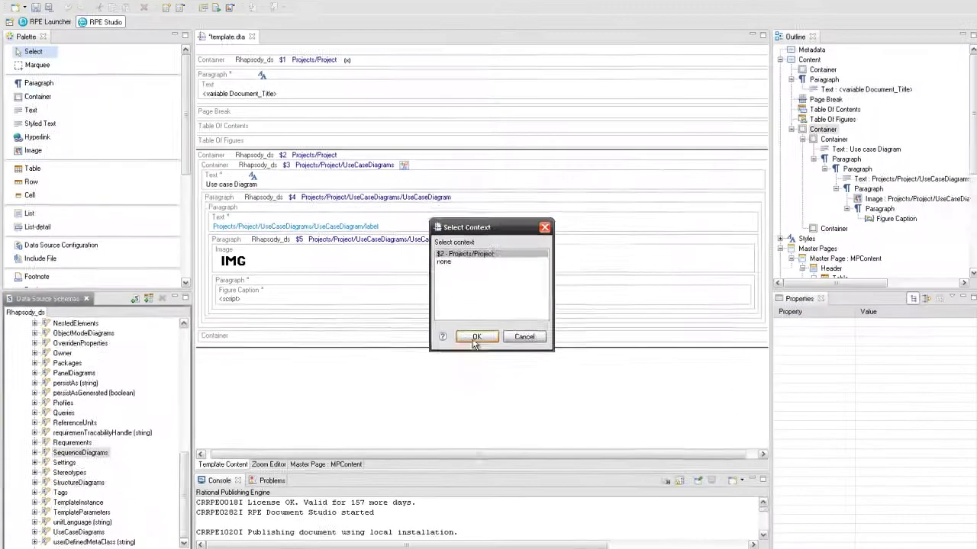
pyautogui.click(474, 338)
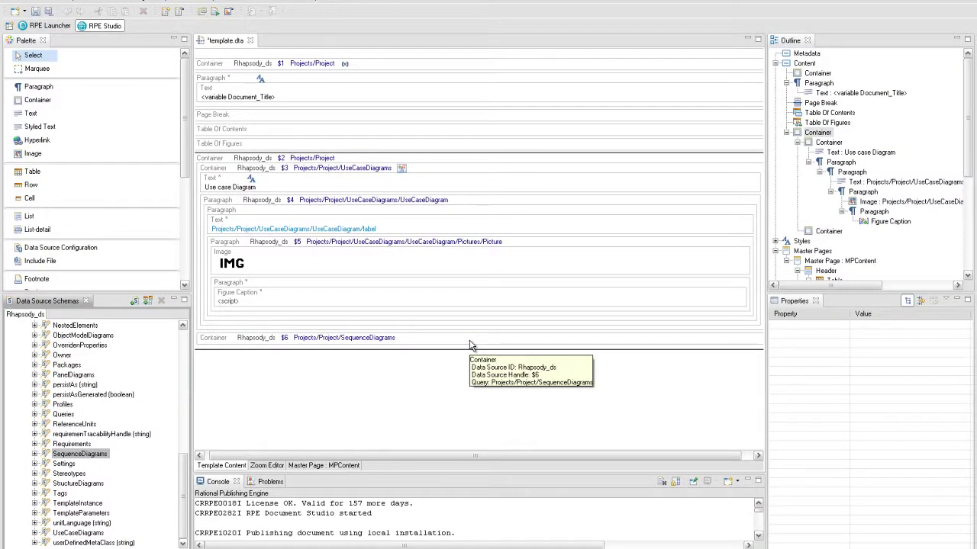
# - Set the condition extractSequenceDiagrams == "On" on the SequenceDiagrams container
pyautogui.rightClick(470, 345)
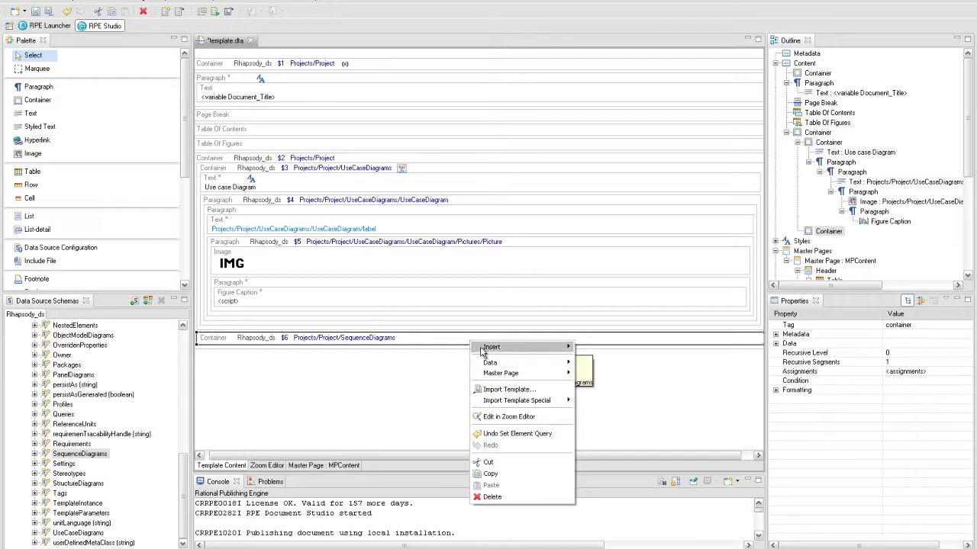
pyautogui.moveTo(557, 366)
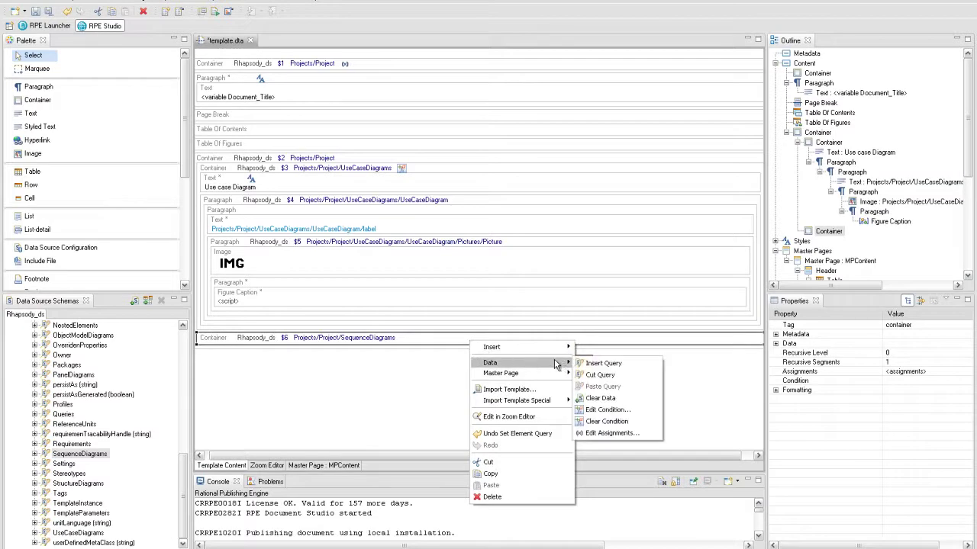
pyautogui.click(605, 409)
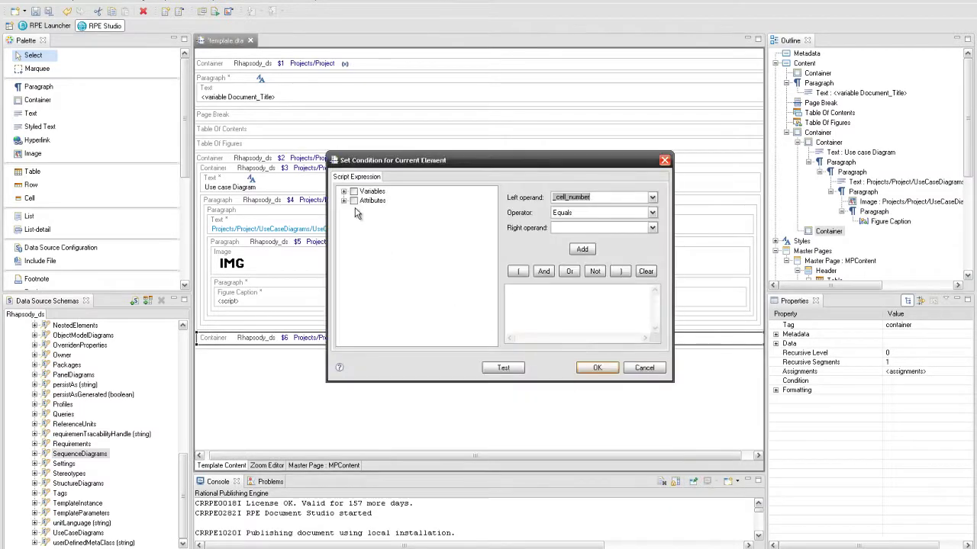
pyautogui.click(344, 191)
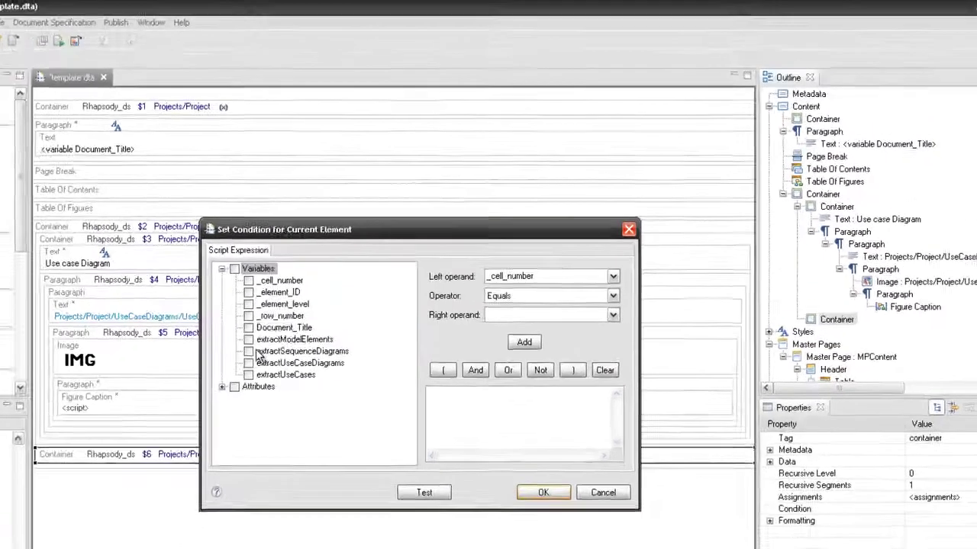
pyautogui.click(365, 257)
pyautogui.moveTo(238, 371); pyautogui.dragTo(431, 422)
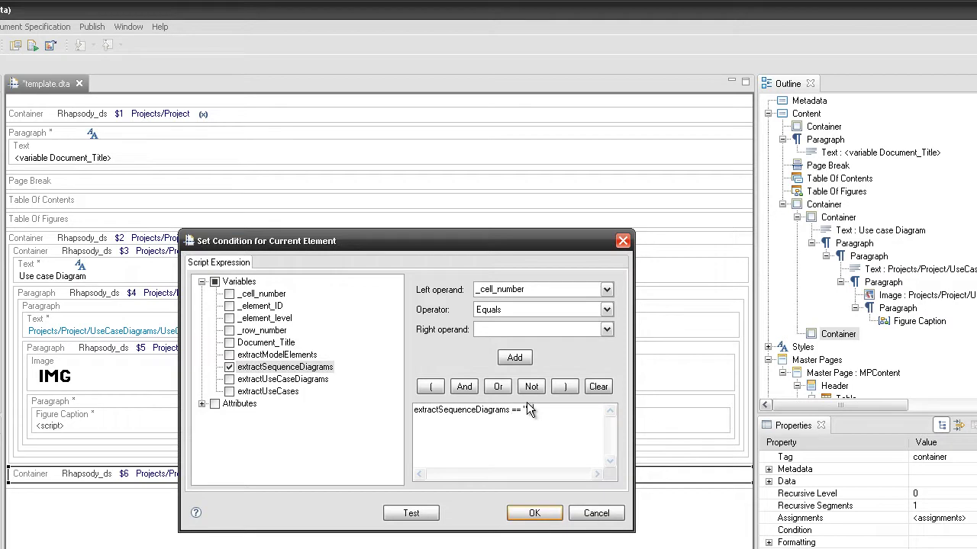
pyautogui.write('== "On"')
pyautogui.click(533, 516)
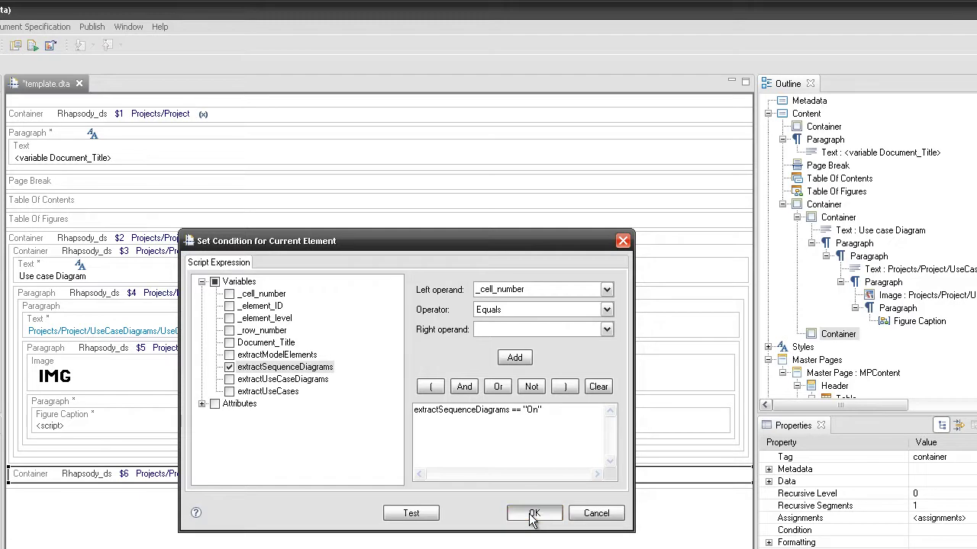
# - Copy the "Use case Diagram" text and the $4 UseCaseDiagram paragraph into the SequenceDiagrams container
pyautogui.click(48, 260)
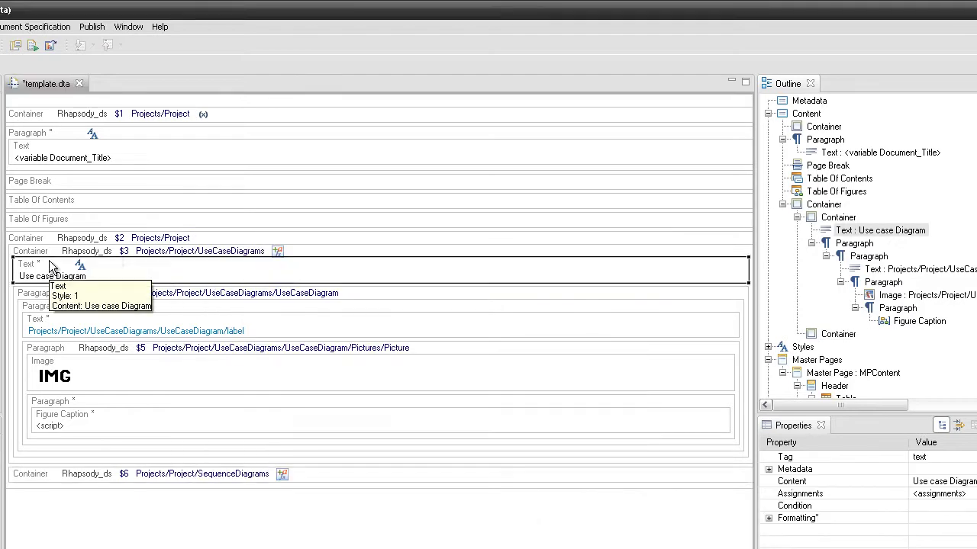
pyautogui.click(60, 296)
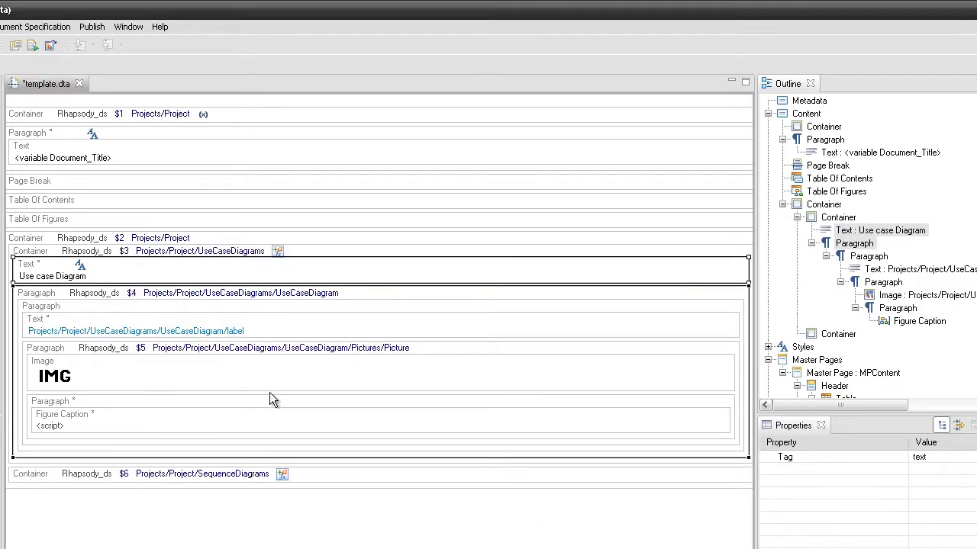
pyautogui.click(186, 475)
pyautogui.hotkey('ctrl', 'v')
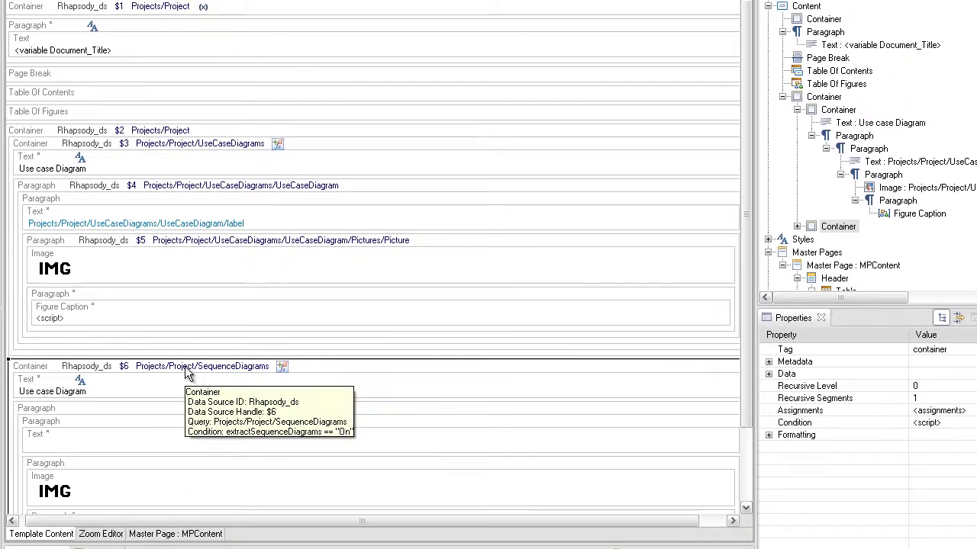
# - Change the copied heading text in the SequenceDiagrams container to "Sequence Diagram"
pyautogui.doubleClick(136, 385)
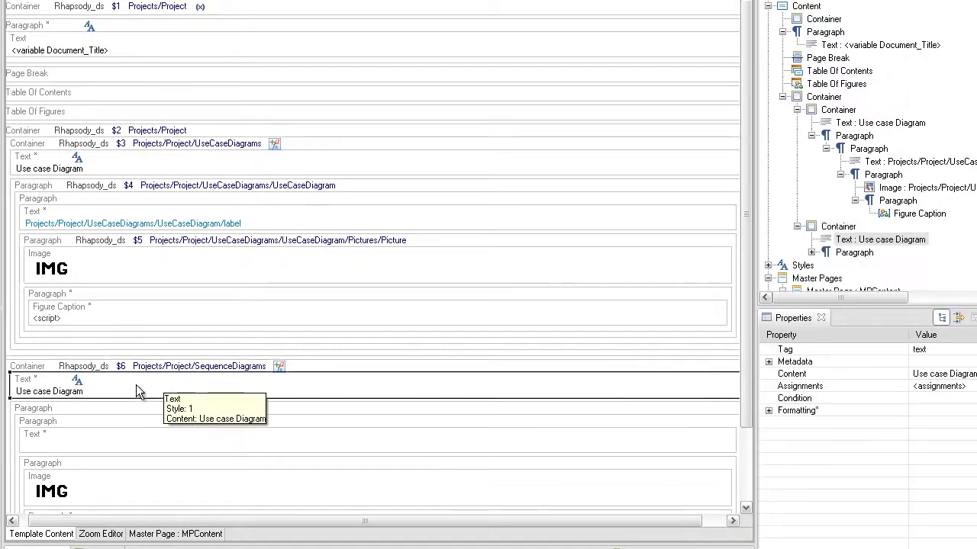
pyautogui.write('Seq')
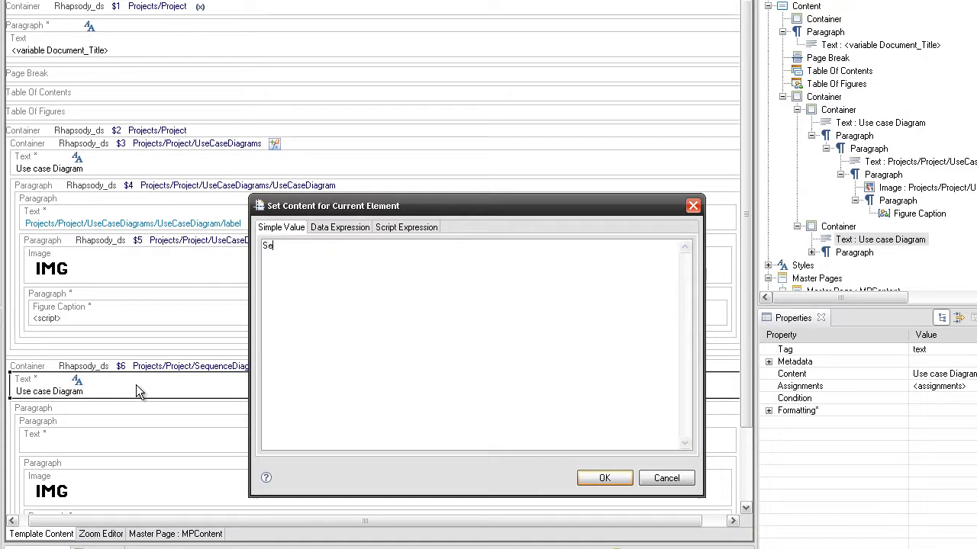
pyautogui.write('uence Diagram')
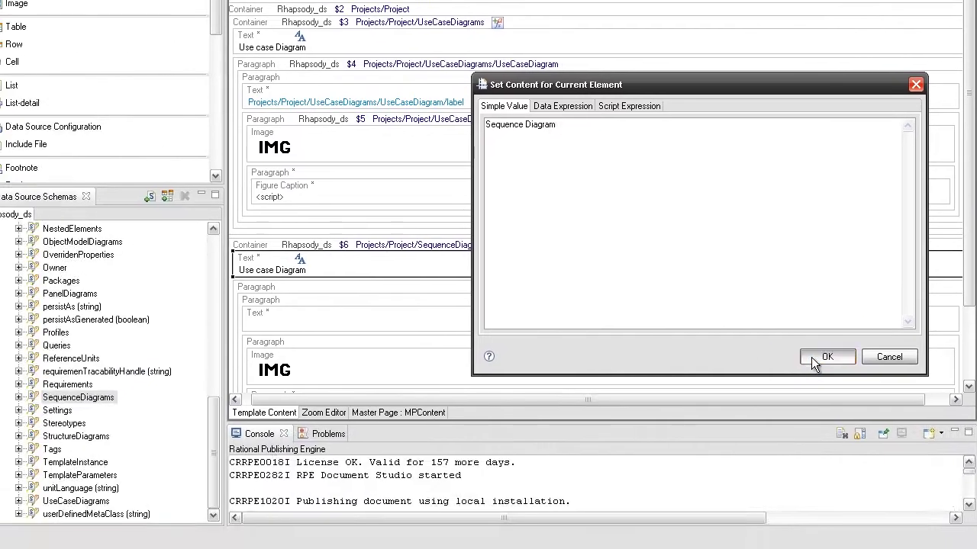
pyautogui.click(798, 363)
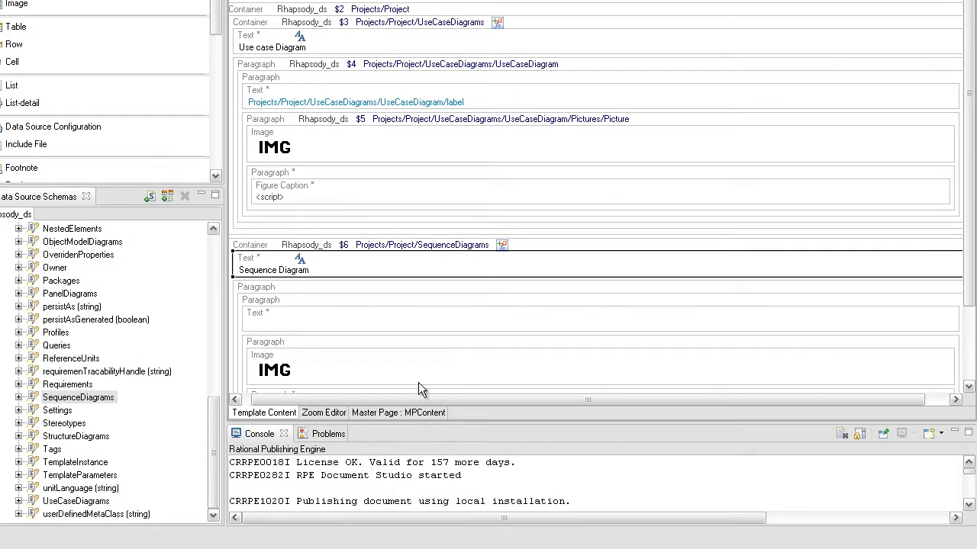
# - Assign the SequenceDiagram query to the copied outer paragraph, using $6 - Projects/Project/SequenceDiagrams as context
pyautogui.click(19, 398)
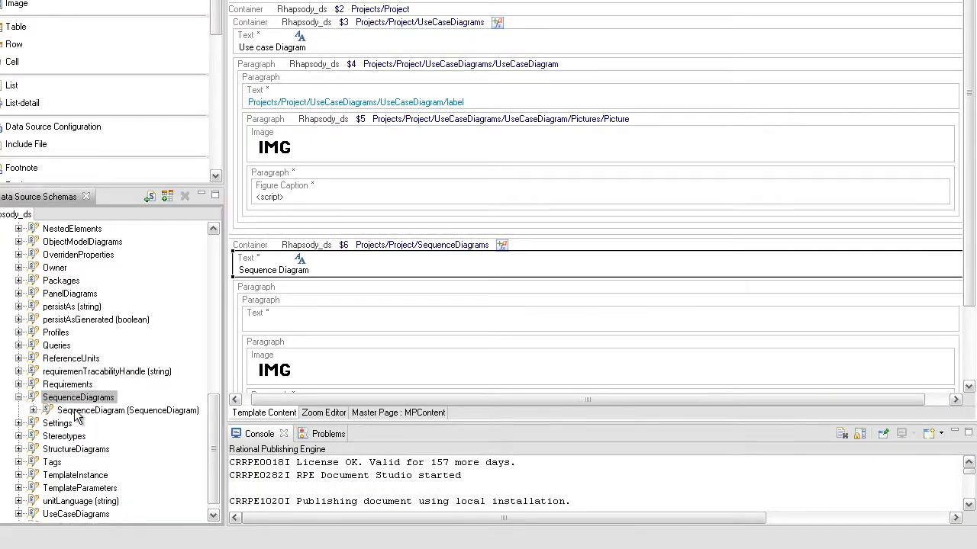
pyautogui.click(77, 411)
pyautogui.moveTo(77, 413); pyautogui.dragTo(312, 291)
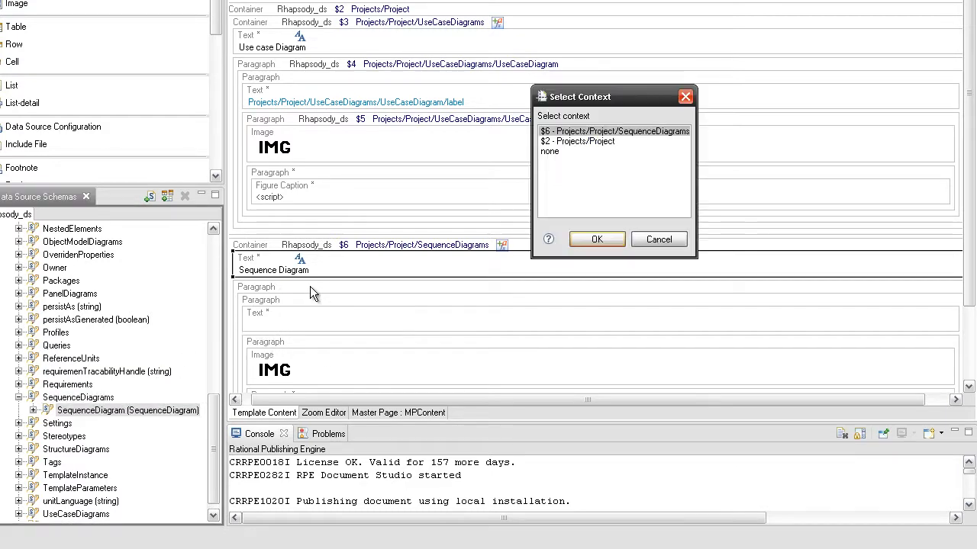
pyautogui.click(597, 241)
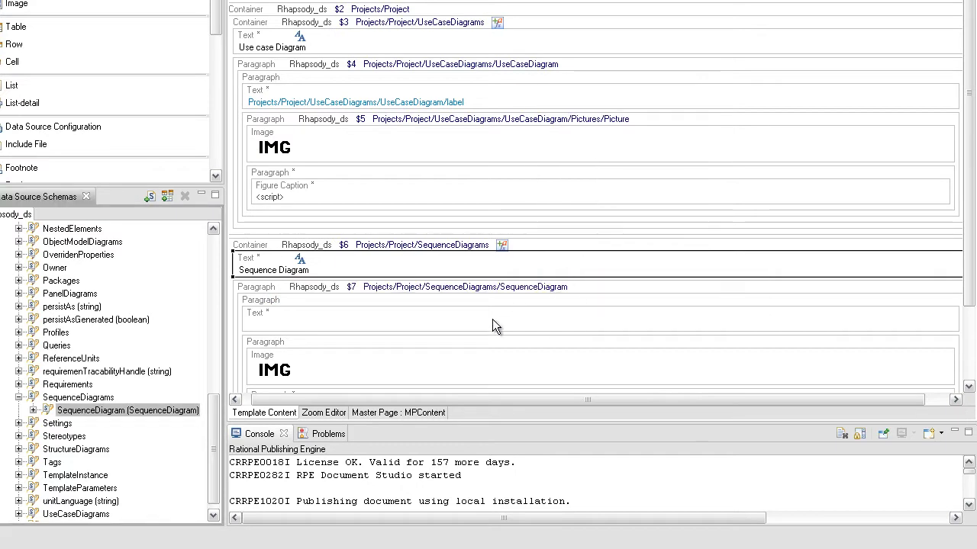
# - Set the empty text element in the $7 SequenceDiagram paragraph to the label attribute of SequenceDiagram
pyautogui.doubleClick(492, 319)
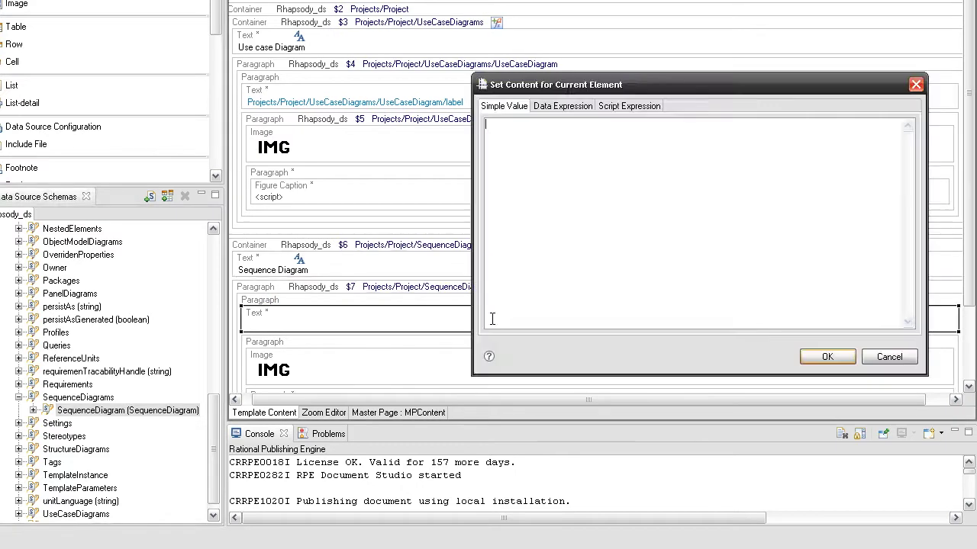
pyautogui.click(568, 109)
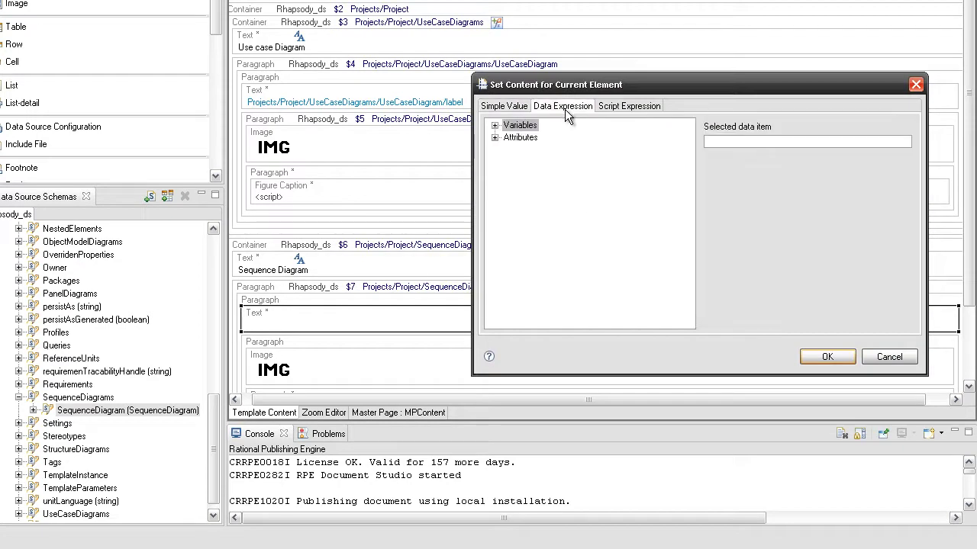
pyautogui.click(496, 138)
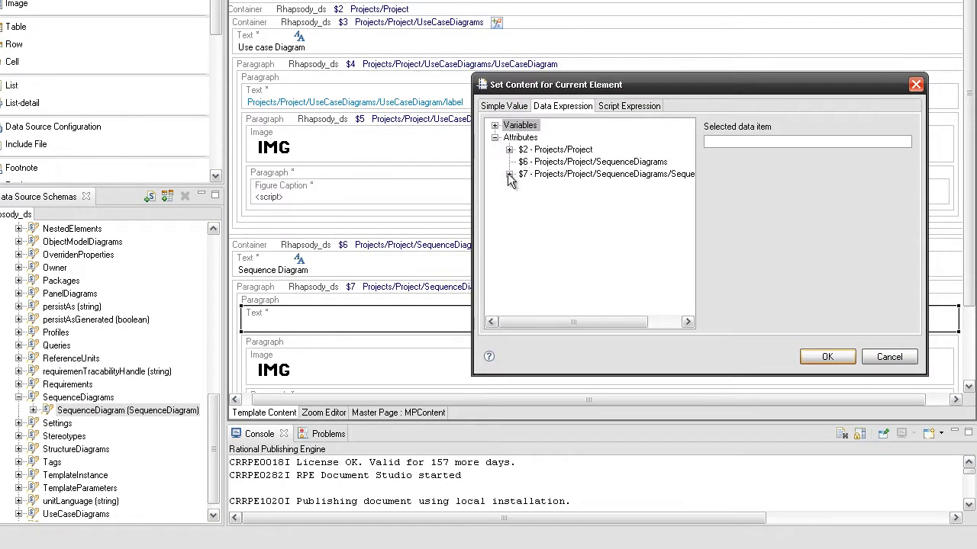
pyautogui.click(508, 174)
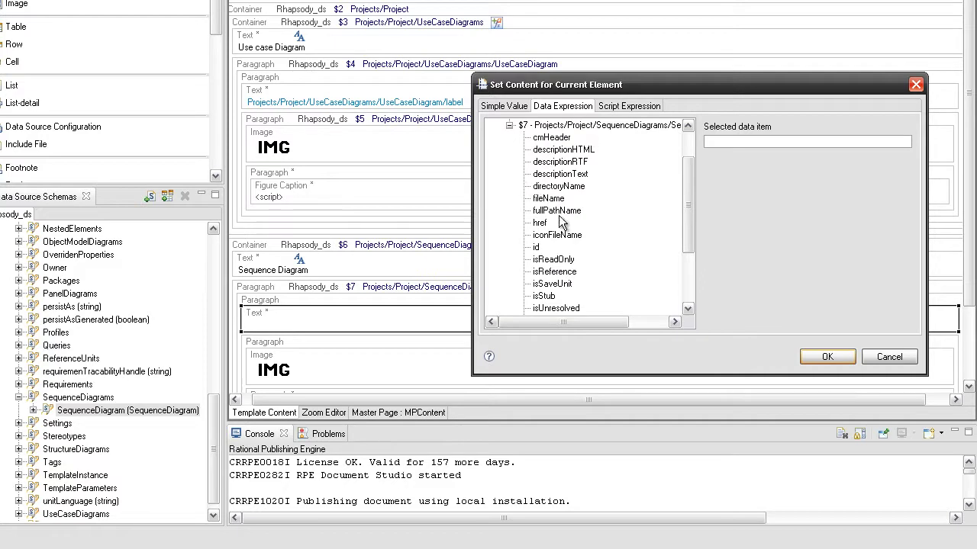
pyautogui.scroll(-3, 569, 248)
pyautogui.click(550, 224)
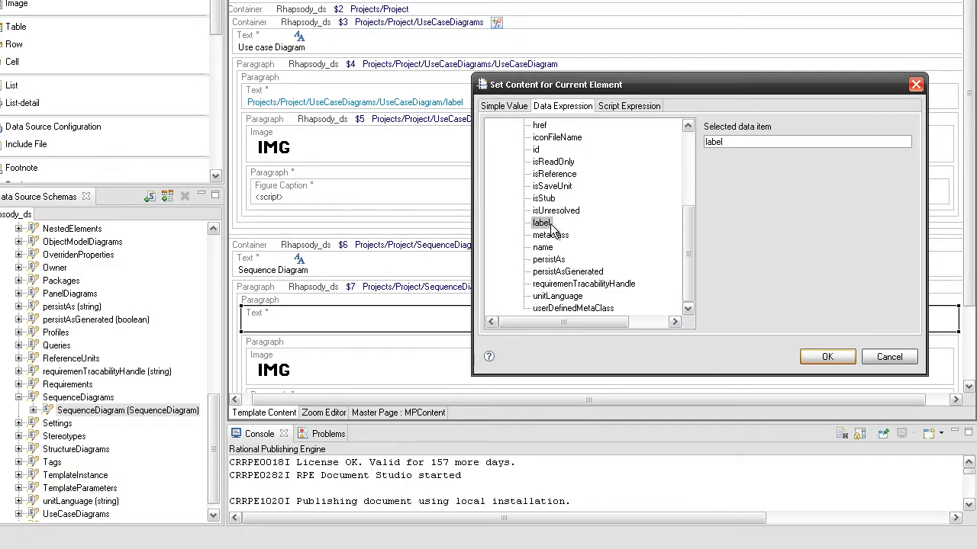
pyautogui.click(827, 357)
# - Assign the SequenceDiagram Pictures/Picture query to the paragraph around the image, using $7 - Projects/Project/SequenceDiagrams/SequenceDiagram as context
pyautogui.click(33, 410)
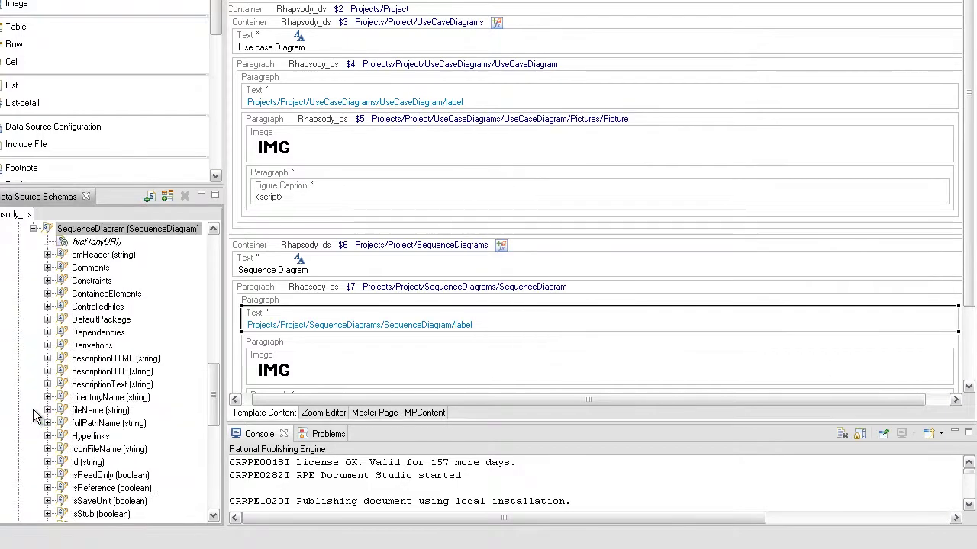
pyautogui.scroll(-2, 33, 409)
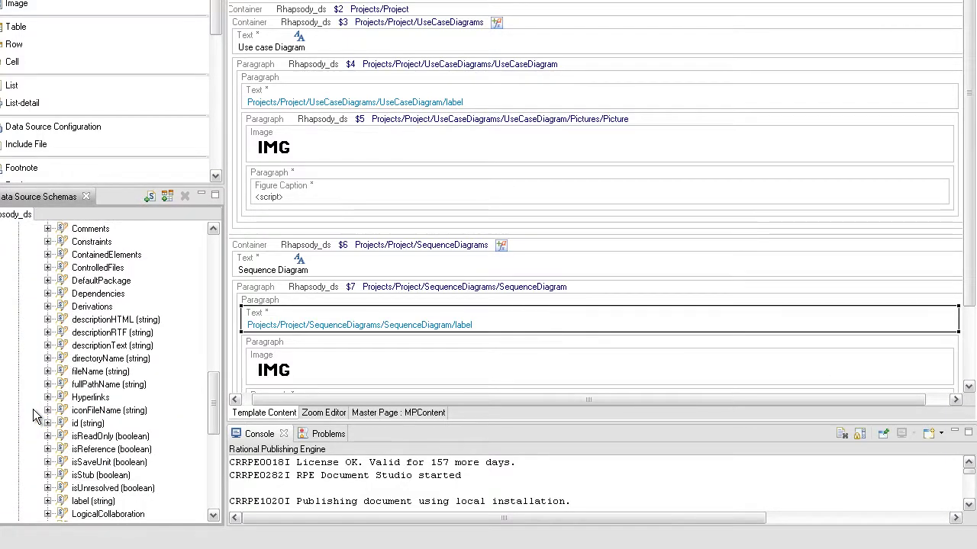
pyautogui.scroll(-2, 32, 409)
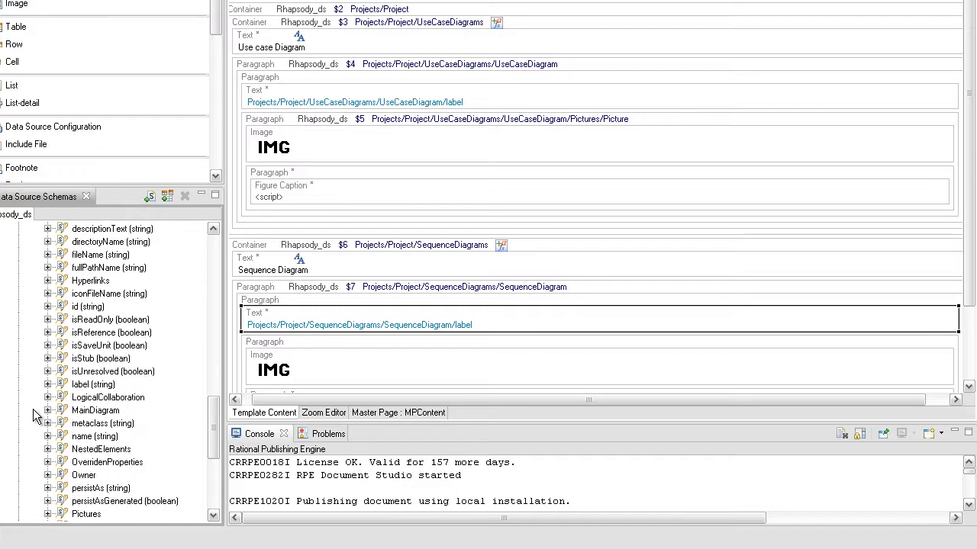
pyautogui.click(48, 515)
pyautogui.moveTo(95, 516); pyautogui.dragTo(344, 347)
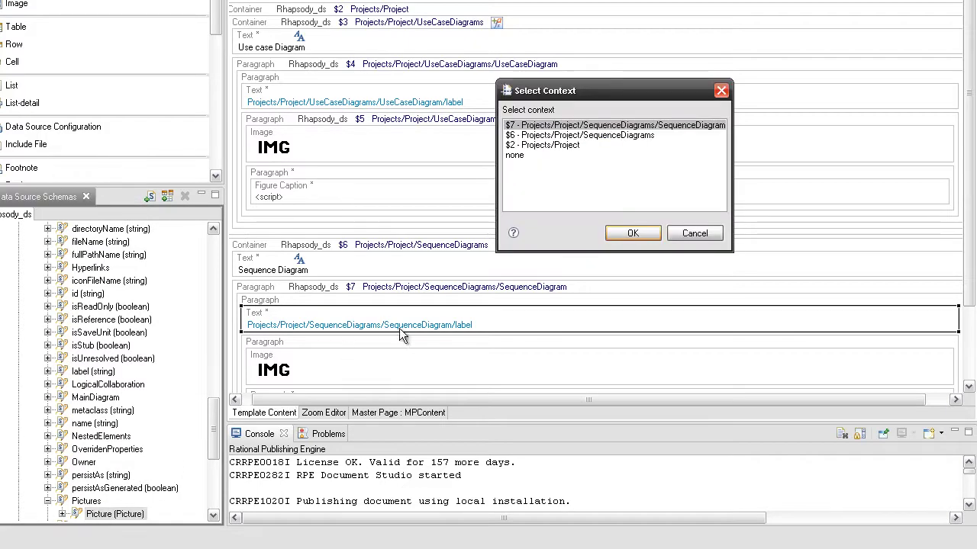
pyautogui.click(633, 233)
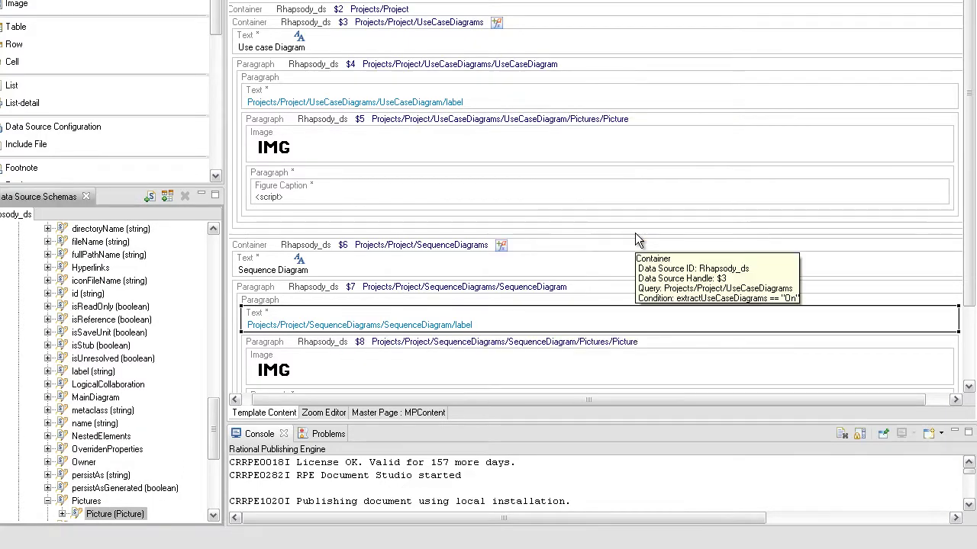
# - Set the image content in the sequence diagrams section to the path attribute of the $8 Picture query
pyautogui.doubleClick(507, 361)
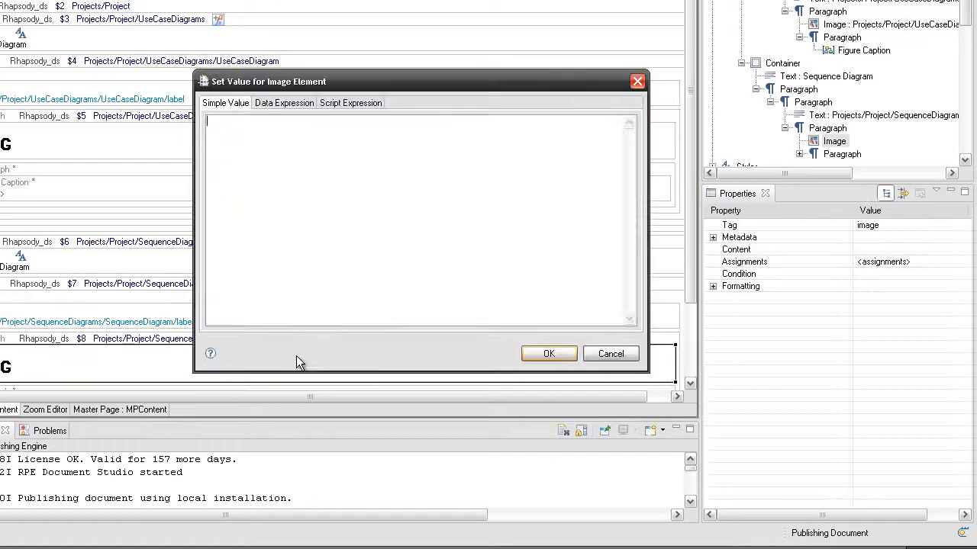
pyautogui.click(295, 106)
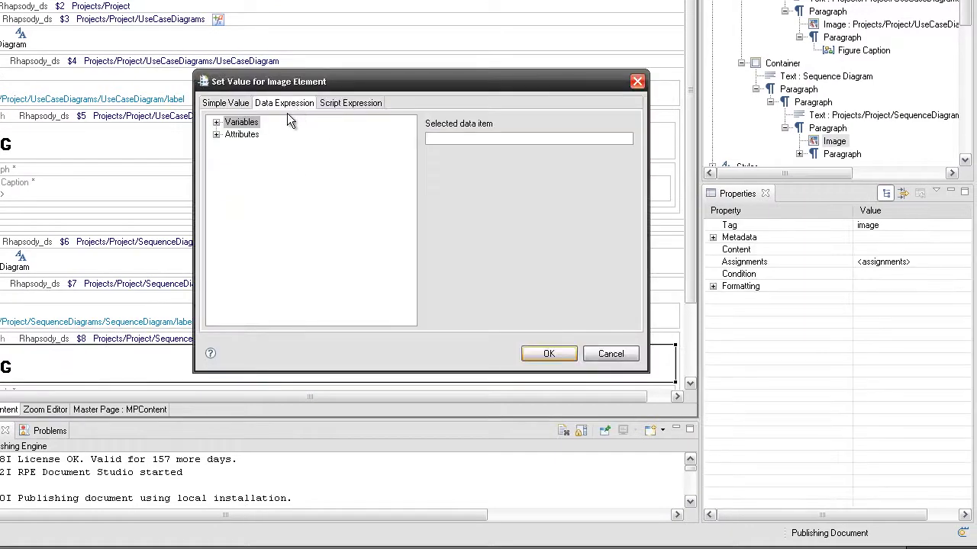
pyautogui.click(217, 134)
pyautogui.click(230, 183)
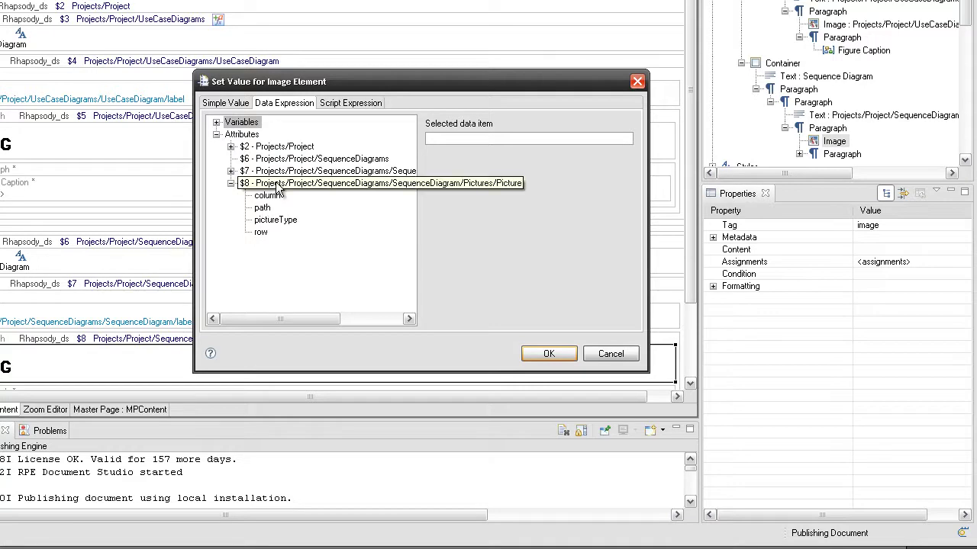
pyautogui.click(262, 208)
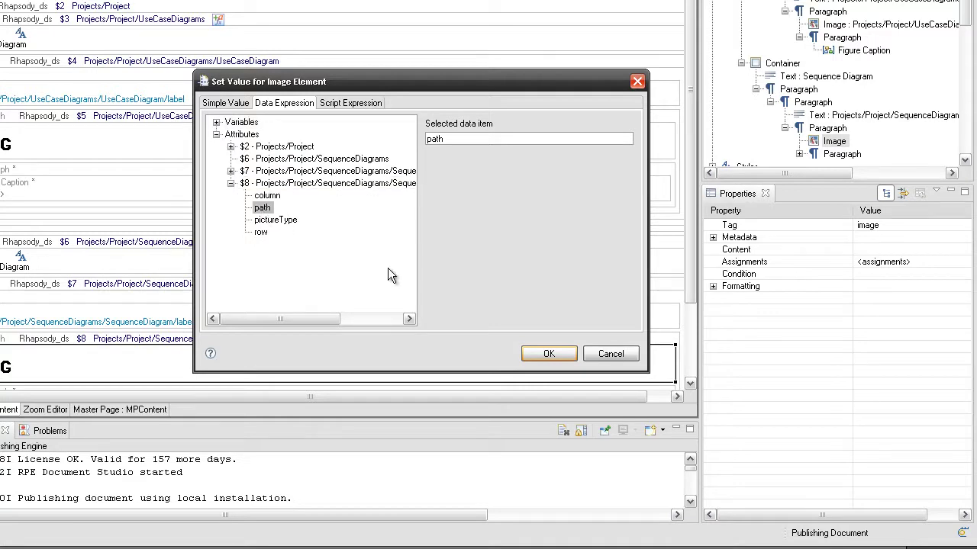
pyautogui.click(542, 353)
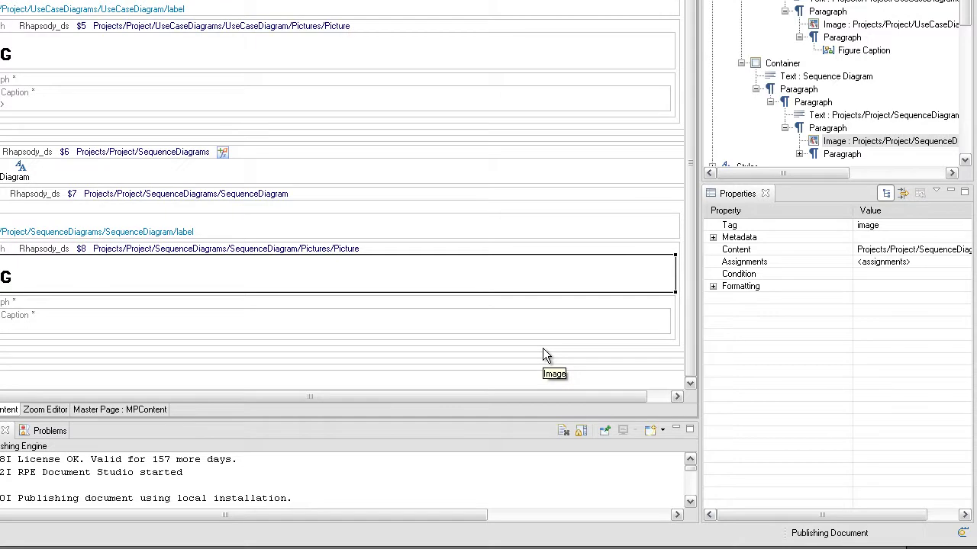
# - Set the sequence diagram figure caption to the script expression name + " Figure ", using the name attribute of $7
pyautogui.doubleClick(496, 337)
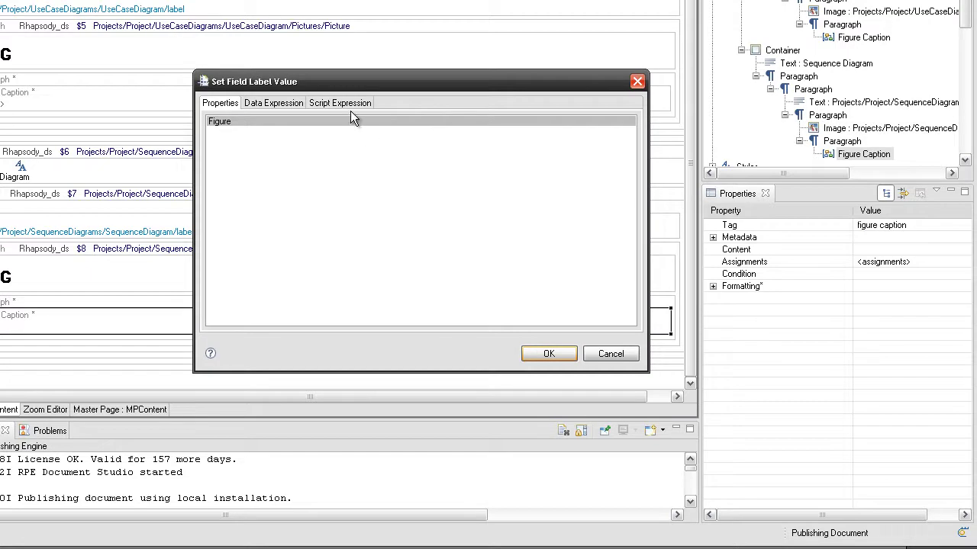
pyautogui.click(343, 105)
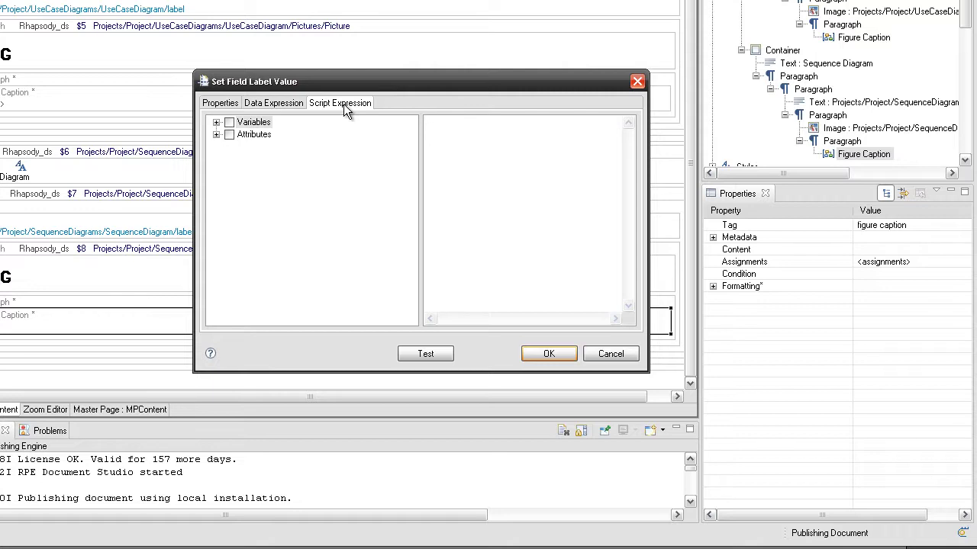
pyautogui.click(217, 135)
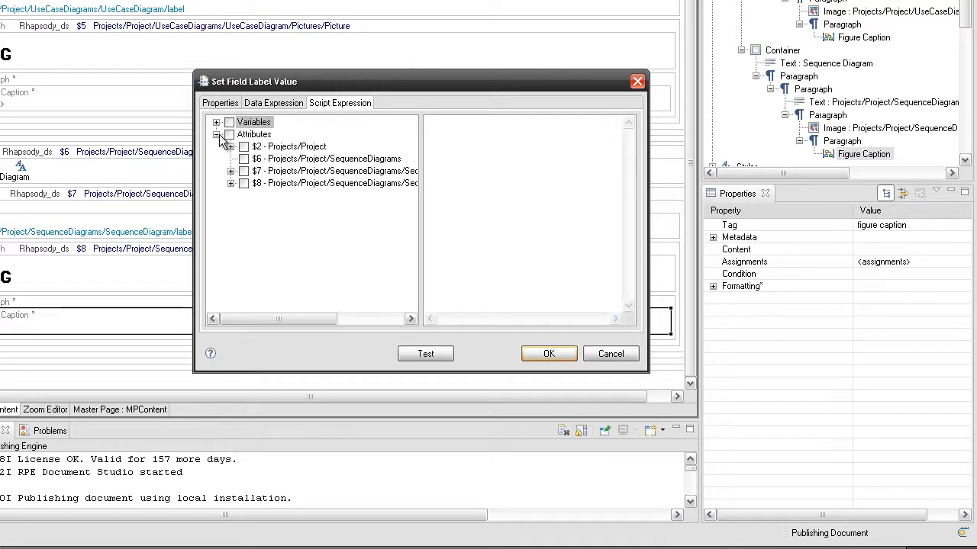
pyautogui.click(230, 171)
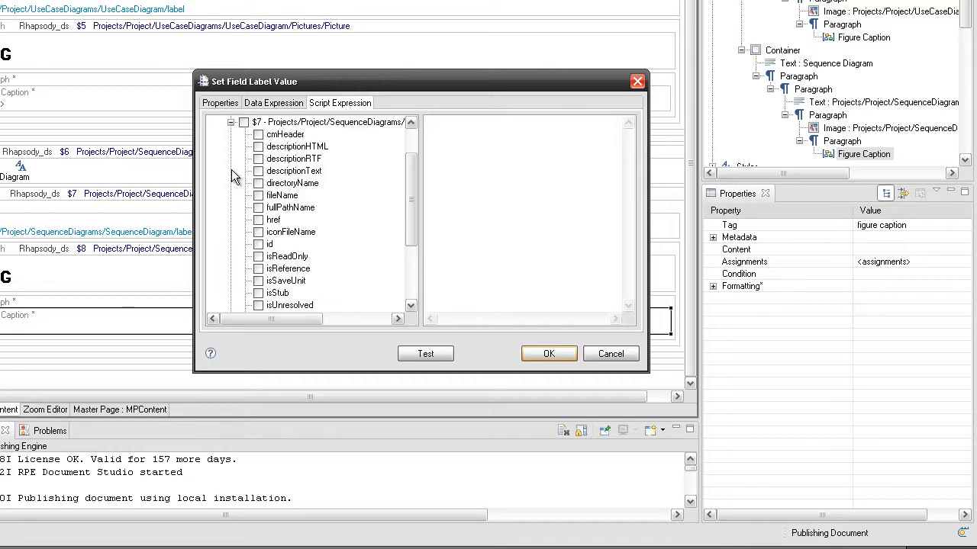
pyautogui.scroll(-3, 260, 221)
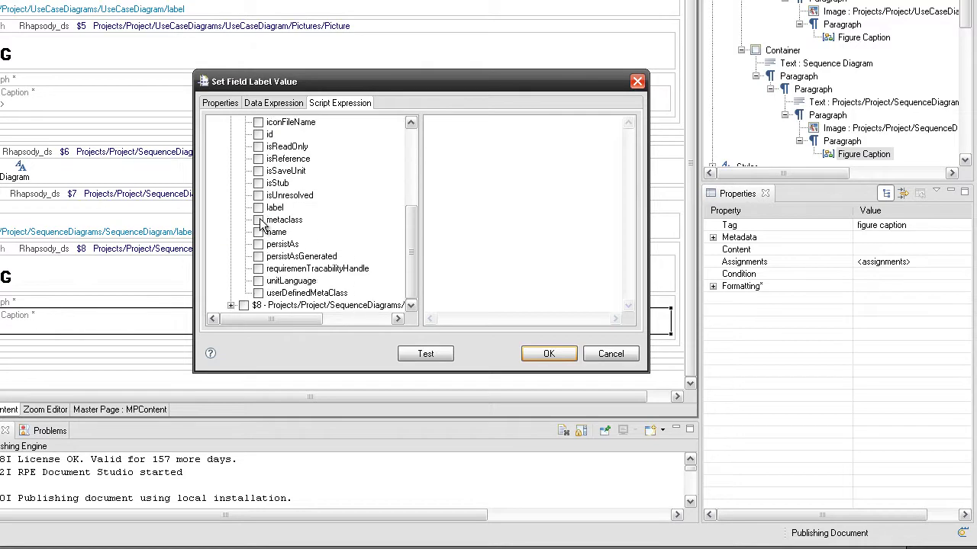
pyautogui.click(260, 232)
pyautogui.moveTo(264, 232); pyautogui.dragTo(487, 194)
pyautogui.write('+ " Figure "')
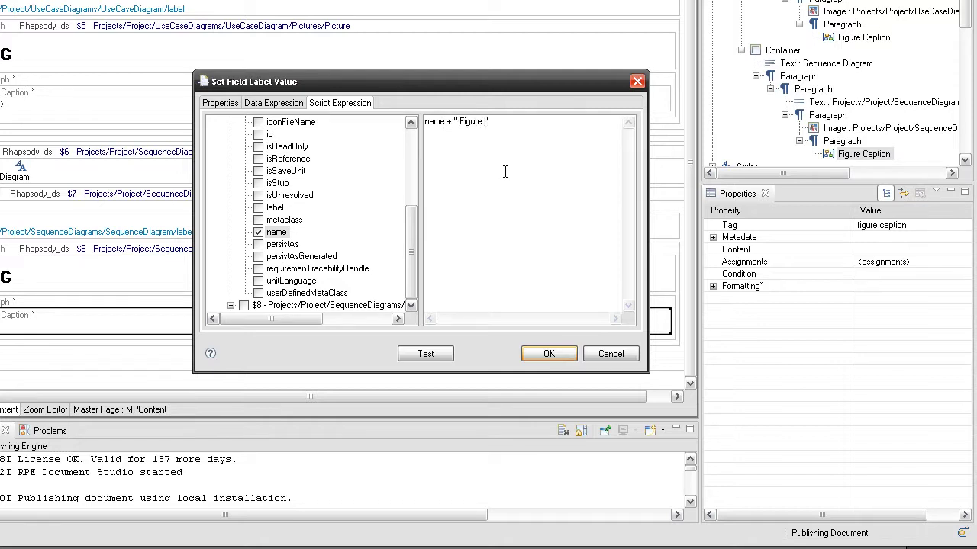
pyautogui.click(555, 351)
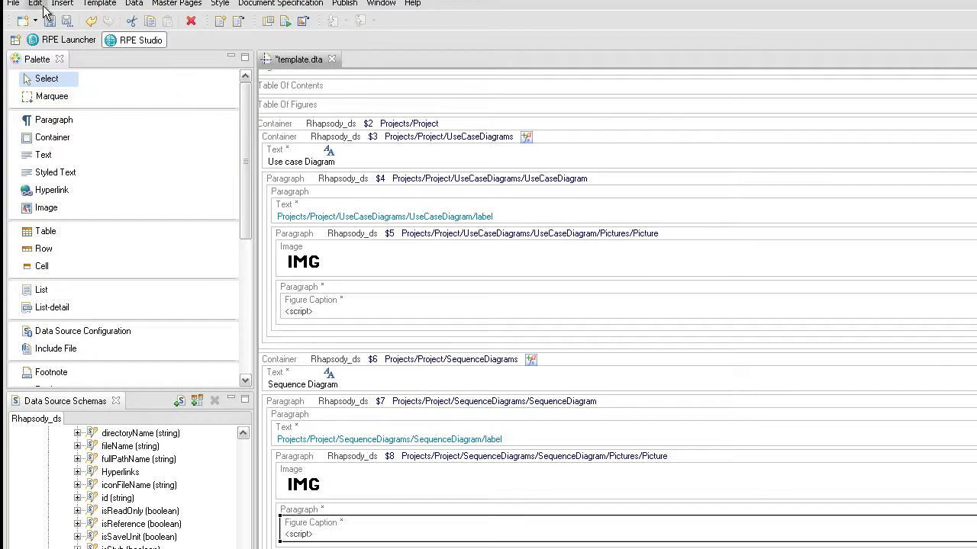
# - Save the document template and generate the report outputs from it
pyautogui.click(48, 20)
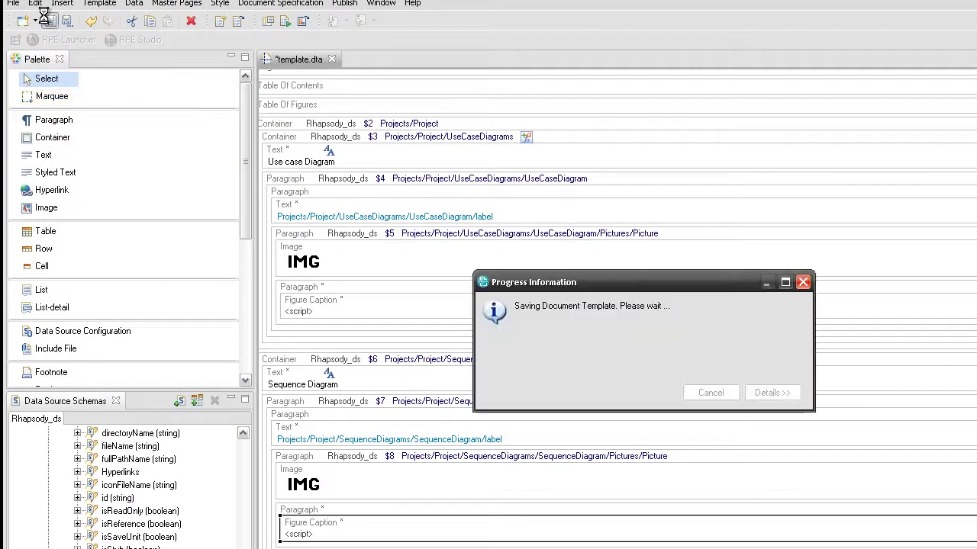
pyautogui.click(284, 24)
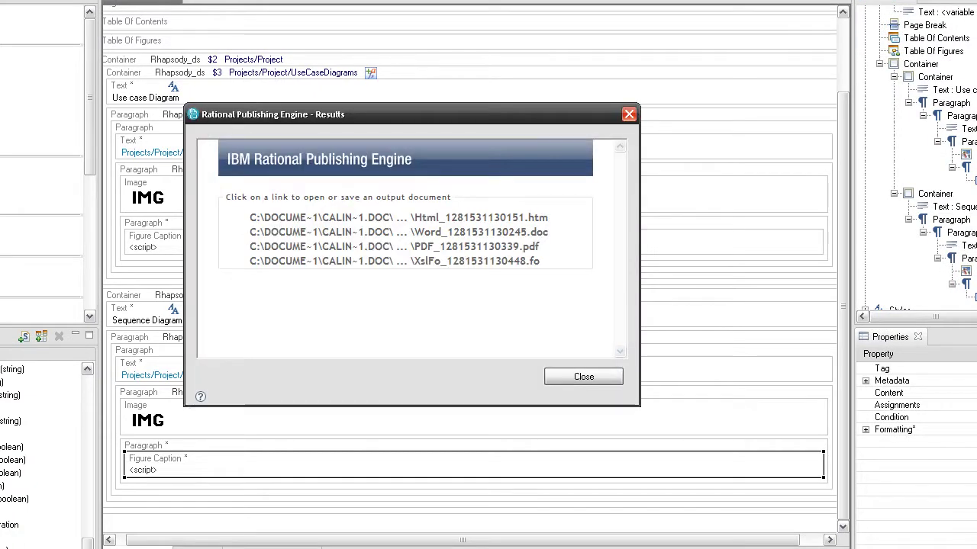
# - Open the generated Word document, review its diagram pages, and close the document and the results
pyautogui.click(302, 237)
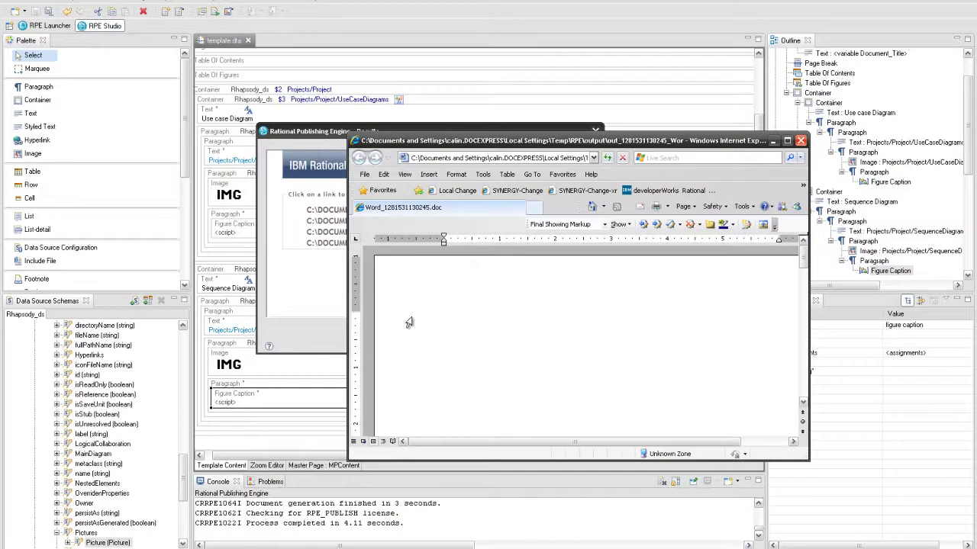
pyautogui.doubleClick(489, 141)
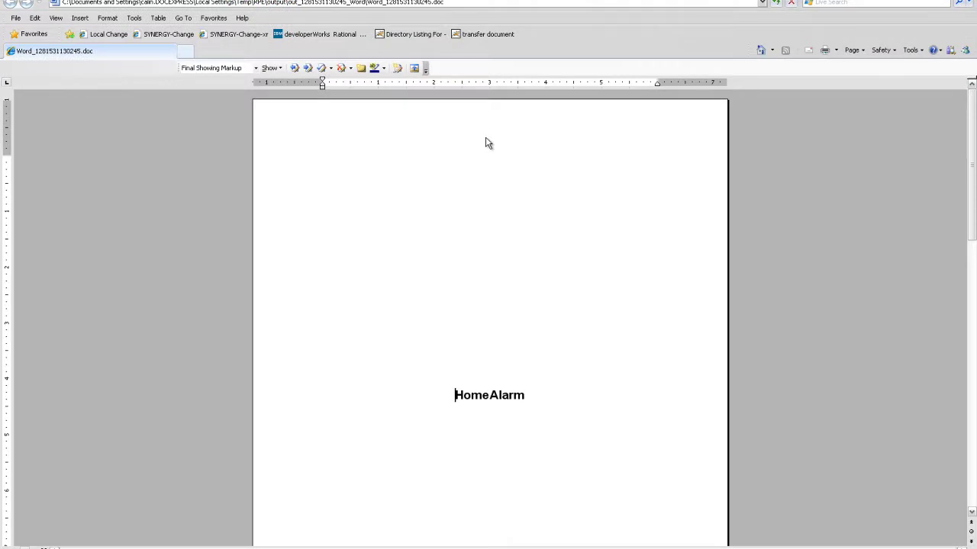
pyautogui.scroll(-5, 484, 174)
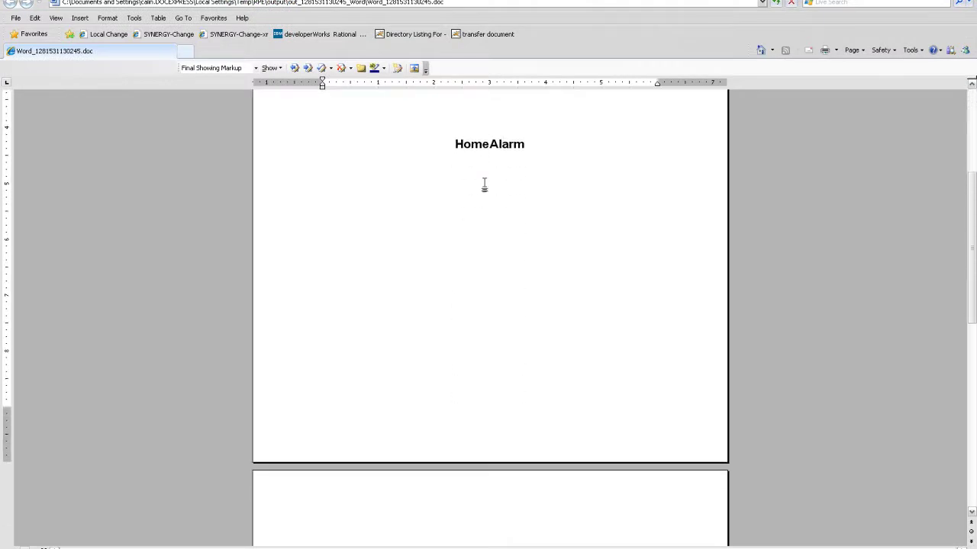
pyautogui.scroll(-10, 484, 184)
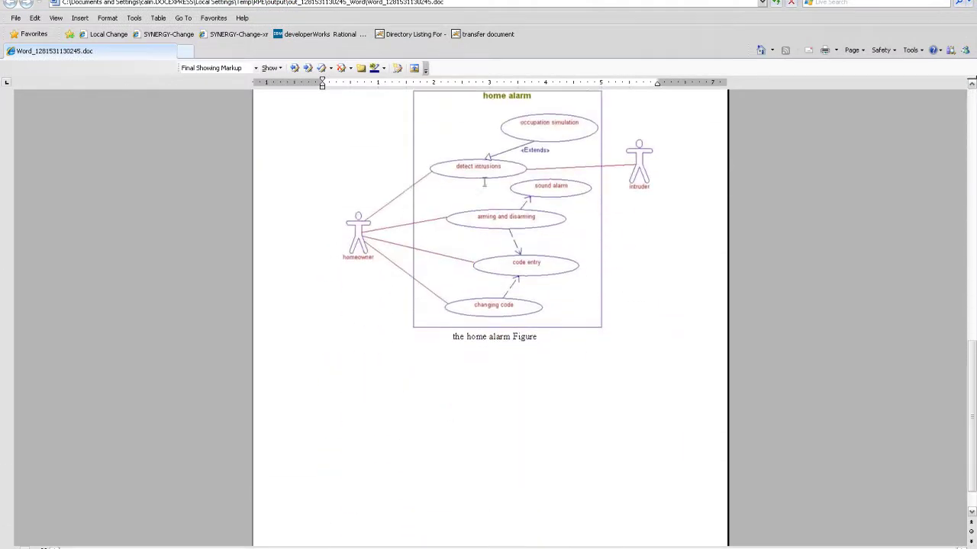
pyautogui.scroll(-1, 484, 183)
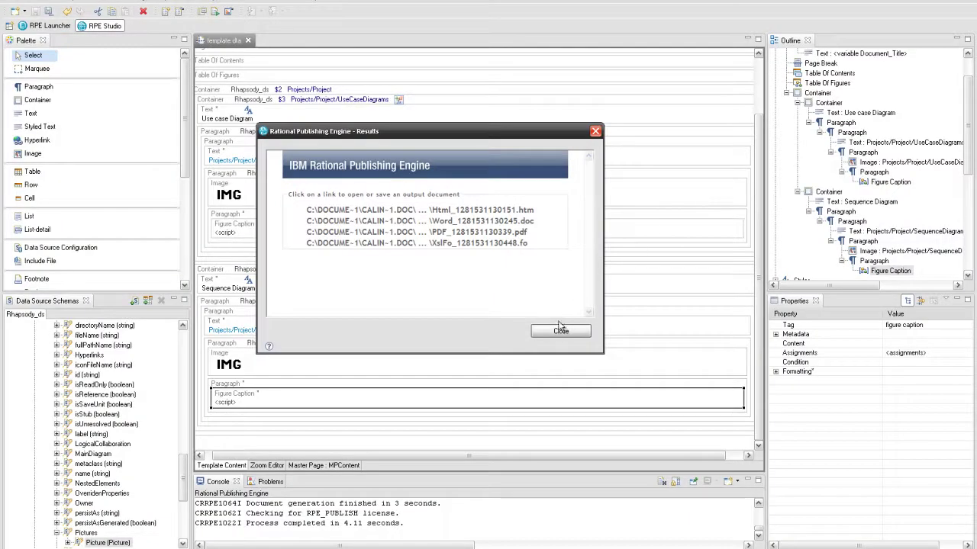
pyautogui.click(561, 333)
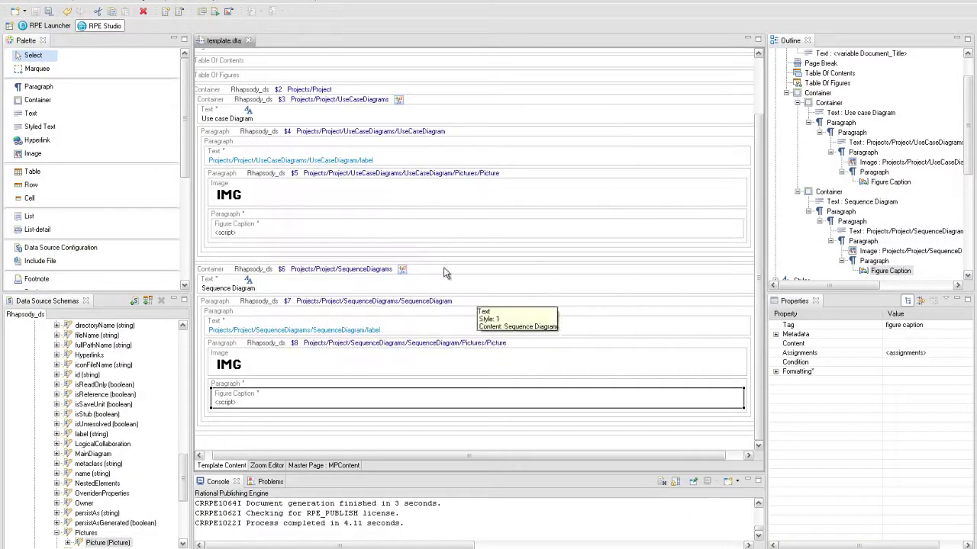
# - Set the extractSequenceDiagrams variable to On in the document specification and generate the report again
pyautogui.click(63, 29)
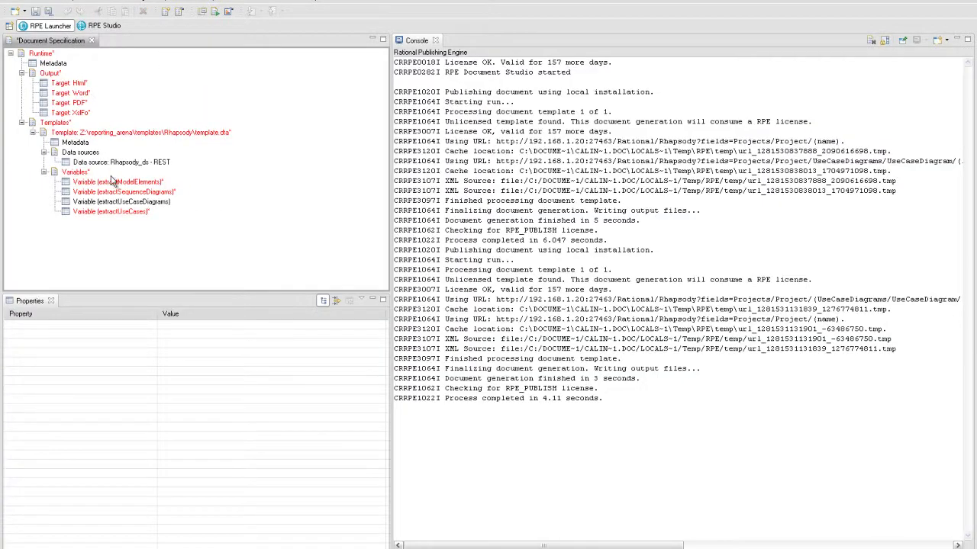
pyautogui.click(113, 191)
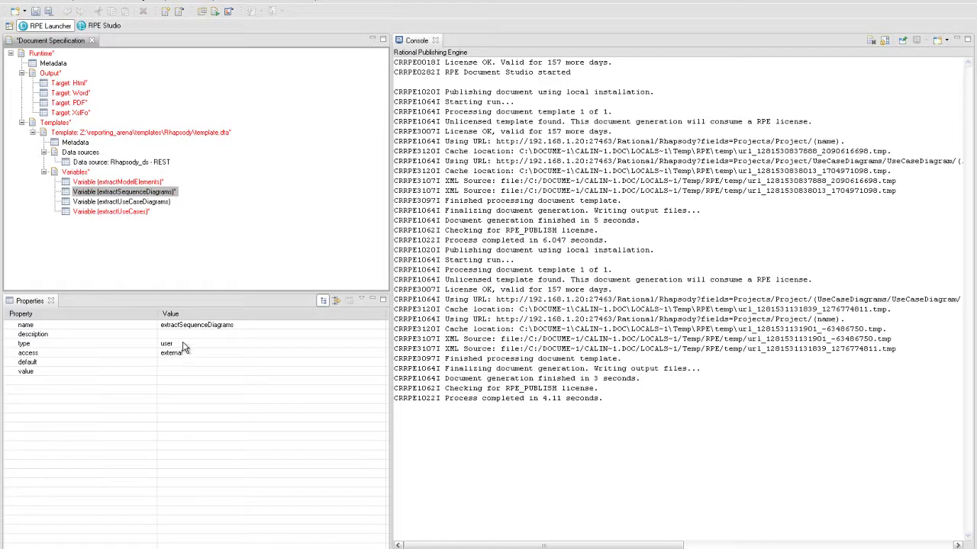
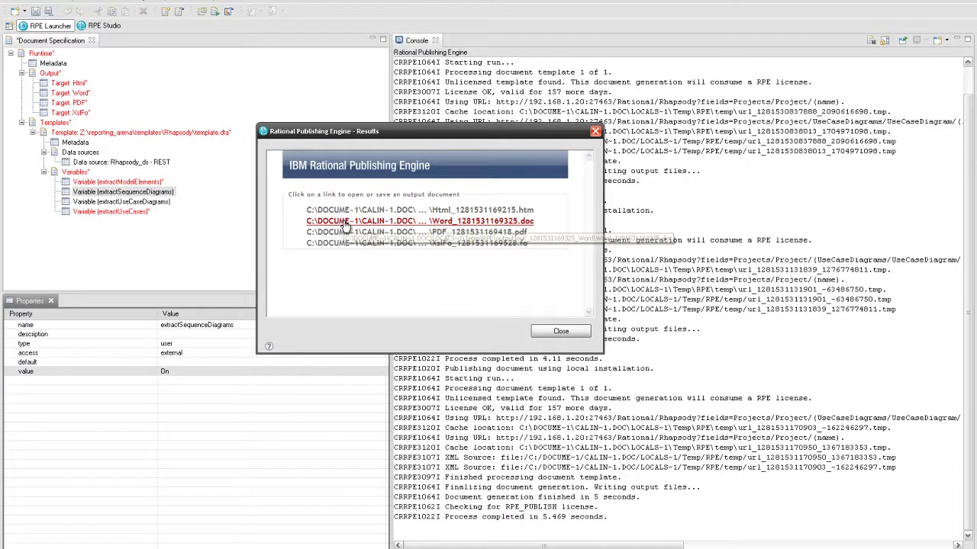
# - Open the generated Word document full-screen and review its use case and sequence diagram pages
pyautogui.click(344, 223)
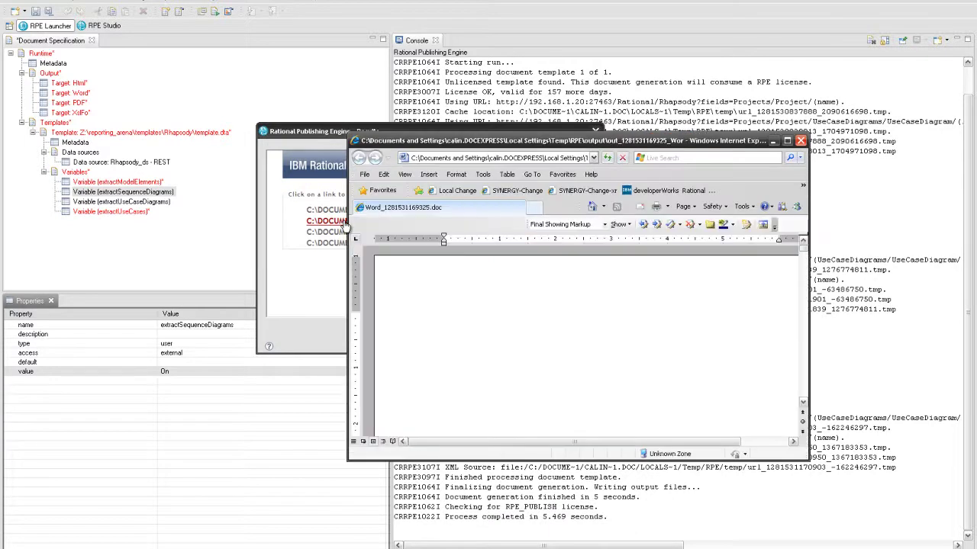
pyautogui.doubleClick(416, 141)
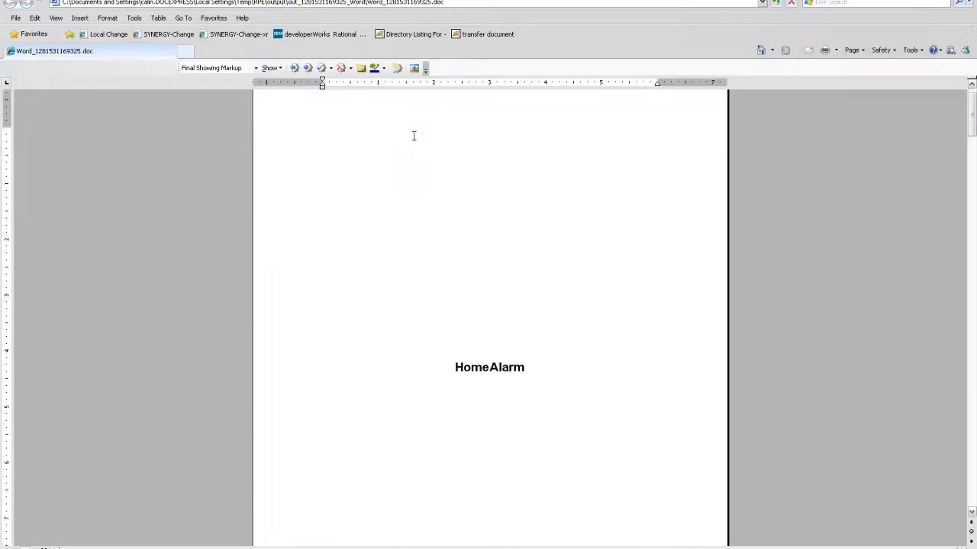
pyautogui.scroll(-4, 414, 136)
pyautogui.scroll(-5, 415, 136)
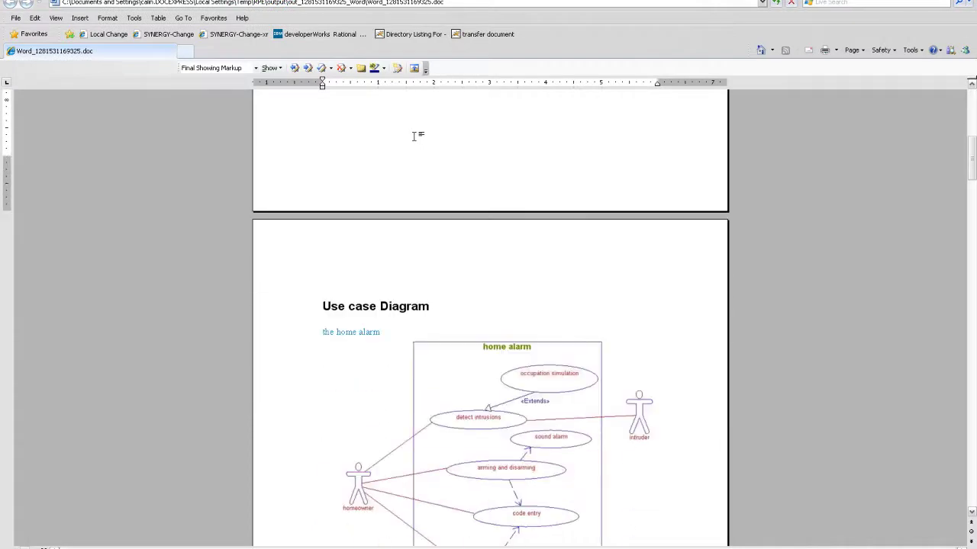
pyautogui.scroll(-14, 414, 136)
pyautogui.scroll(-6, 413, 135)
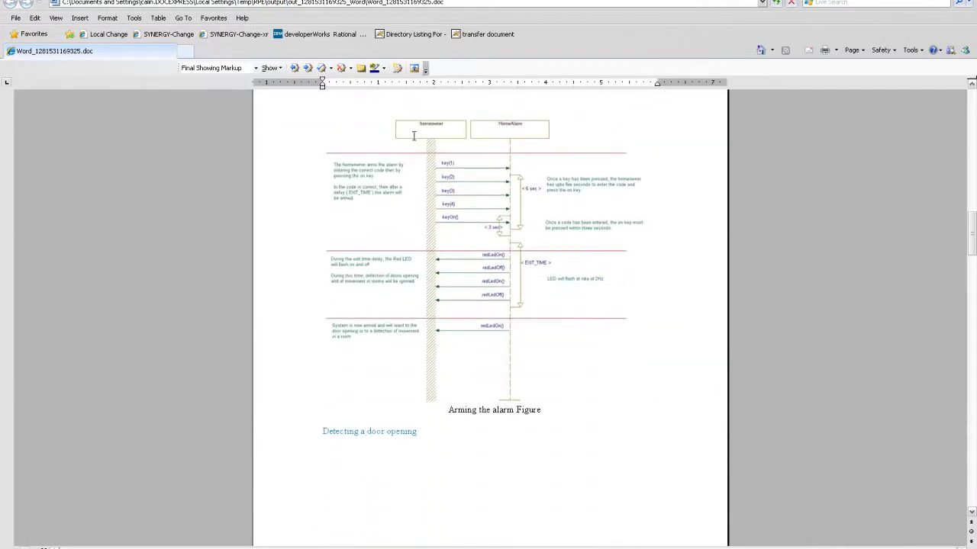
pyautogui.scroll(8, 414, 136)
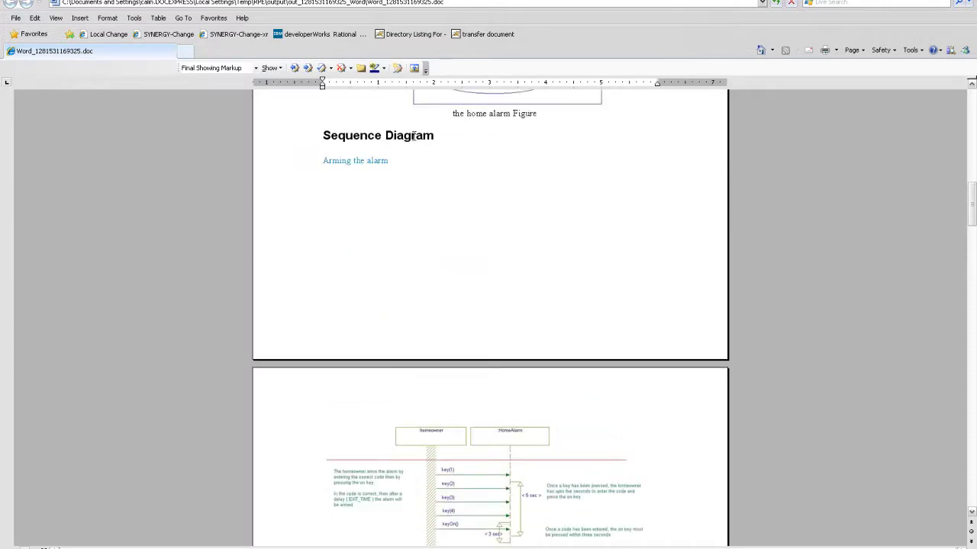
# - Select the whole document and update its fields to refresh the table of contents and table of figures
pyautogui.moveTo(971, 206); pyautogui.dragTo(971, 114)
pyautogui.rightClick(511, 227)
pyautogui.click(536, 276)
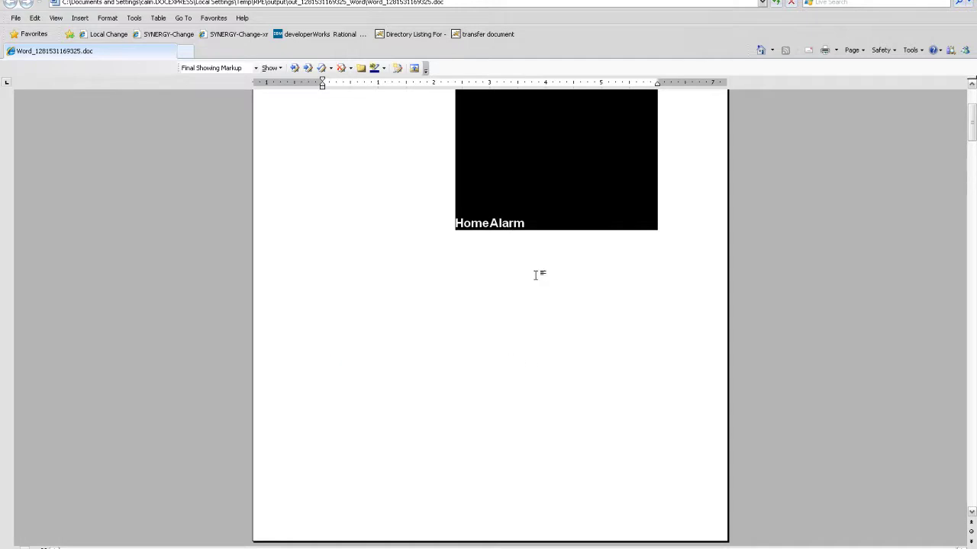
# - Follow the Sequence Diagram entry in the table of contents, discarding changes, and examine the captioned sequence diagrams
pyautogui.scroll(-8, 536, 276)
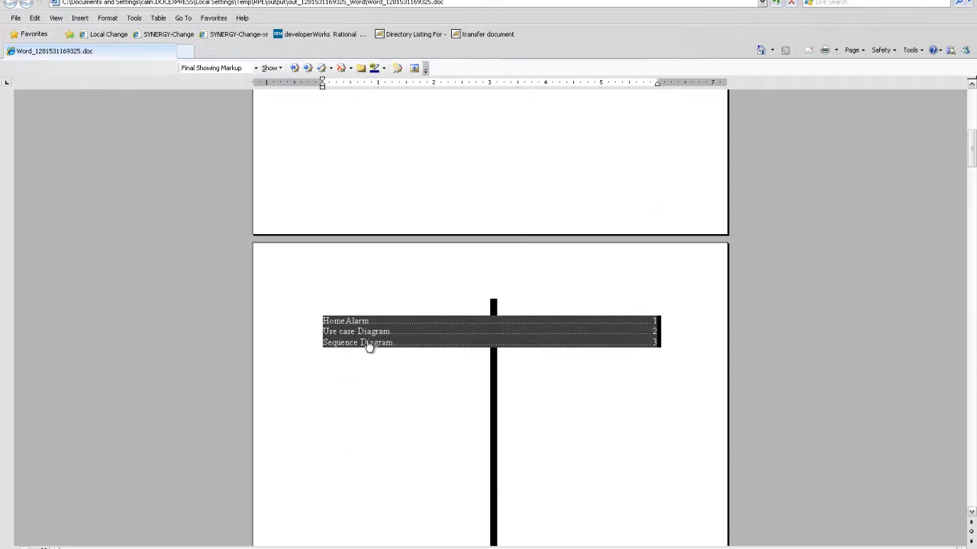
pyautogui.keyDown('ctrl'); pyautogui.click(355, 341); pyautogui.keyUp('ctrl')
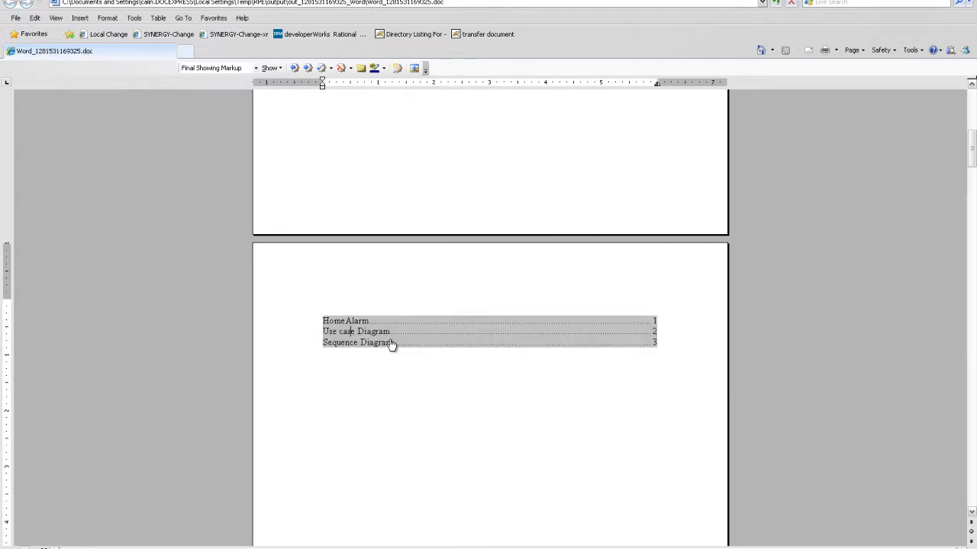
pyautogui.keyDown('ctrl'); pyautogui.click(378, 343); pyautogui.keyUp('ctrl')
pyautogui.click(489, 321)
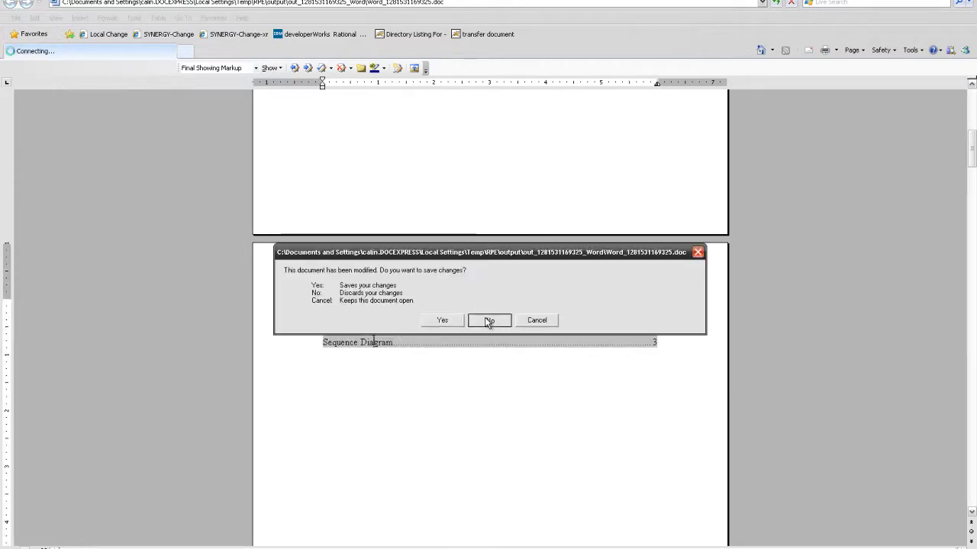
pyautogui.scroll(-5, 484, 318)
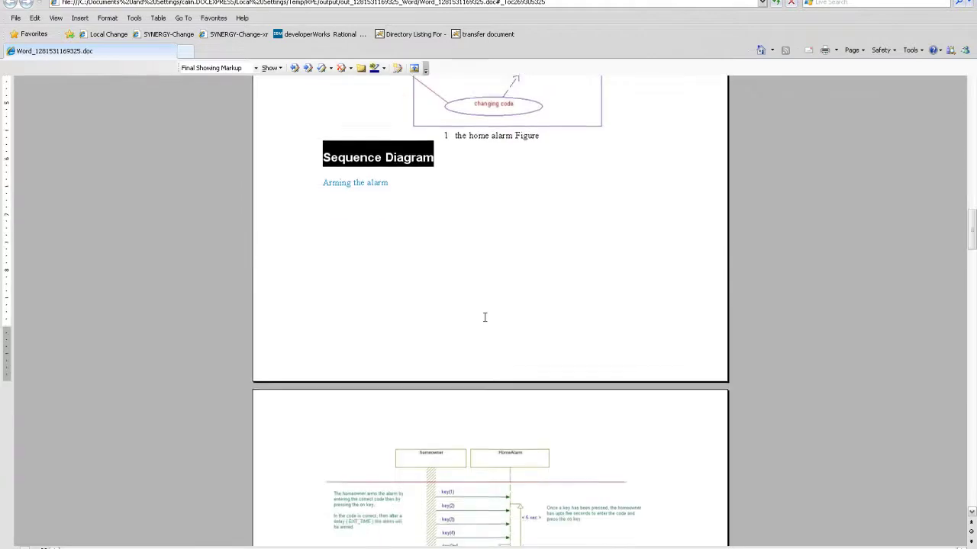
pyautogui.scroll(-10, 483, 318)
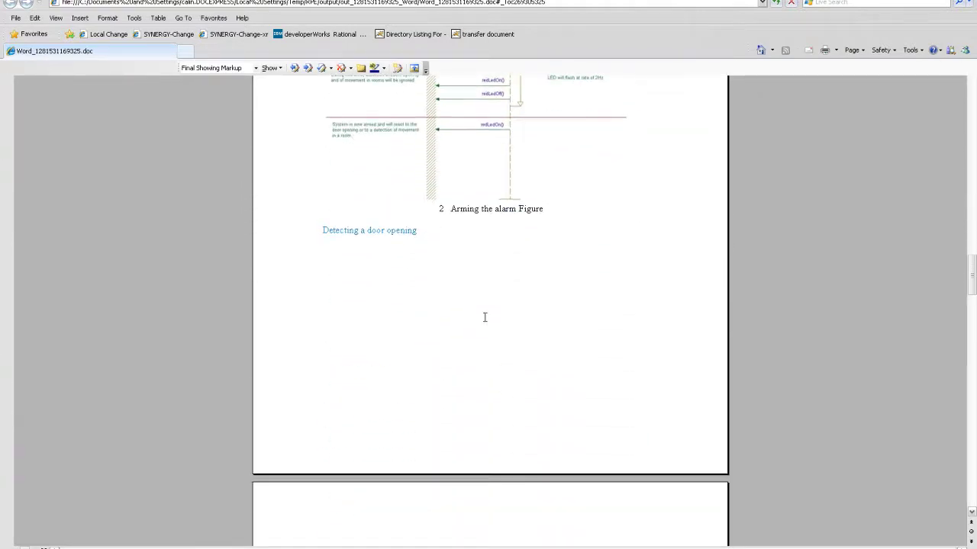
pyautogui.scroll(-10, 483, 318)
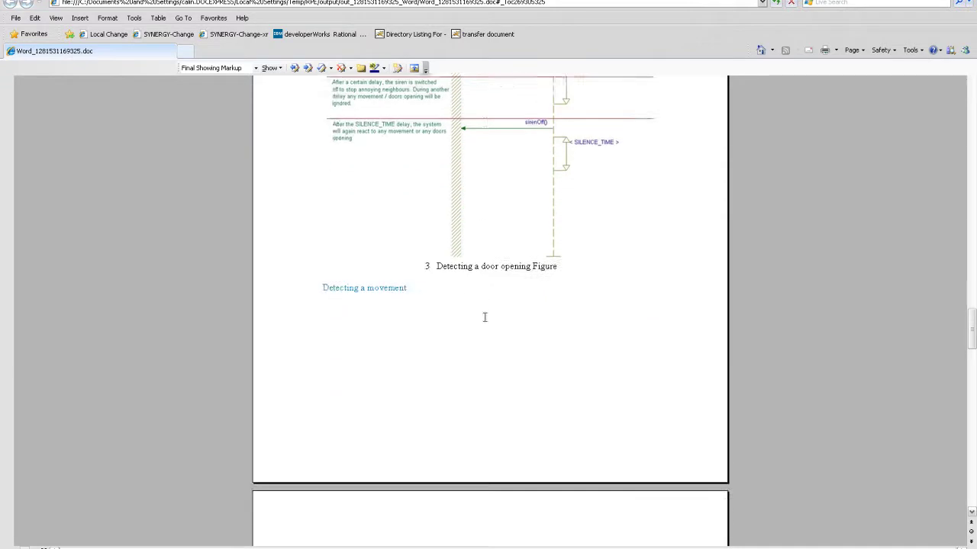
pyautogui.scroll(-4, 484, 318)
pyautogui.scroll(-3, 483, 318)
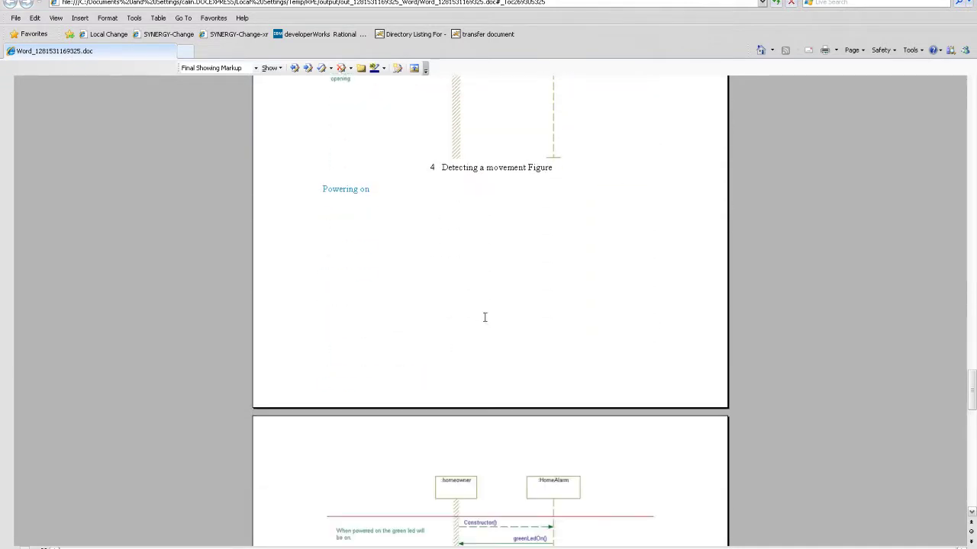
pyautogui.scroll(-4, 484, 317)
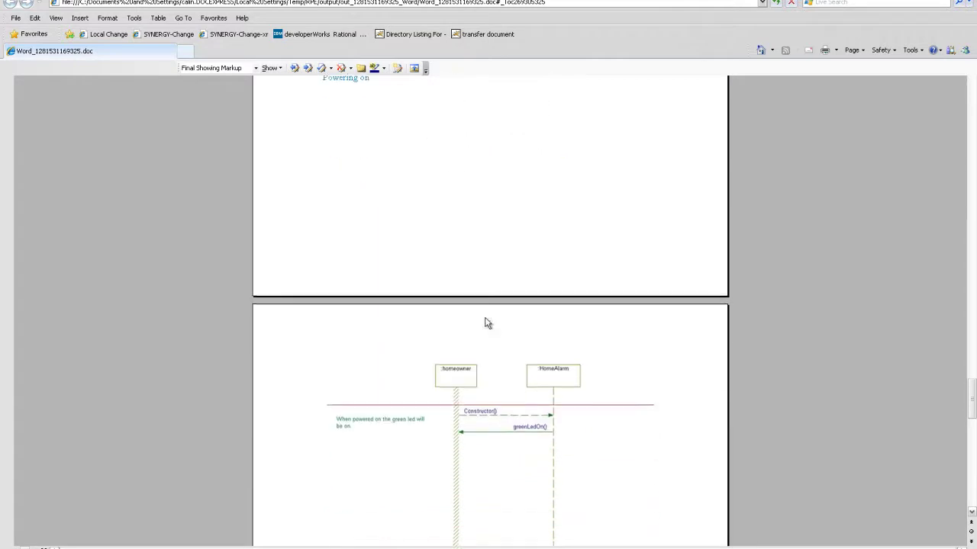
# - Return to the table of figures, follow its Changing the code Figure entry without saving changes, and review that diagram
pyautogui.moveTo(967, 394); pyautogui.dragTo(967, 233)
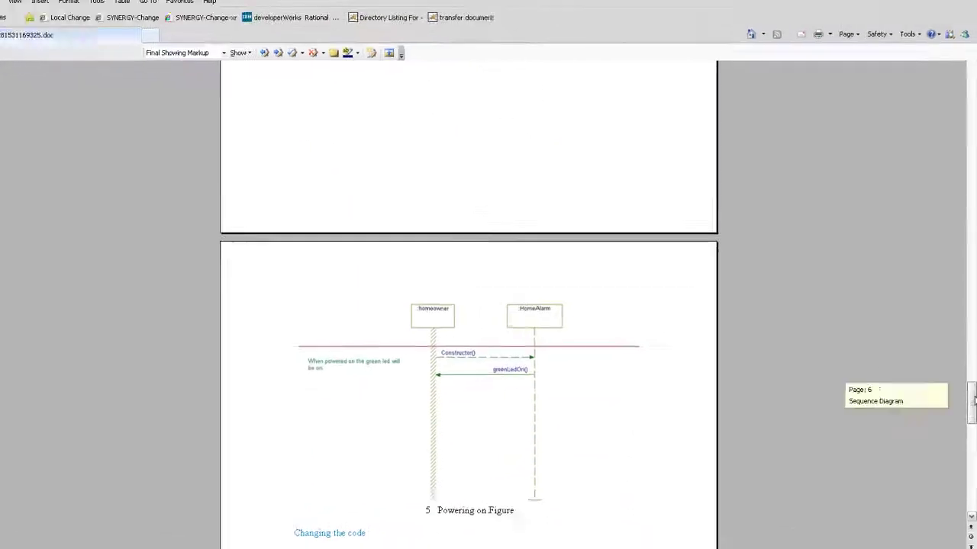
pyautogui.moveTo(963, 177); pyautogui.dragTo(959, 81)
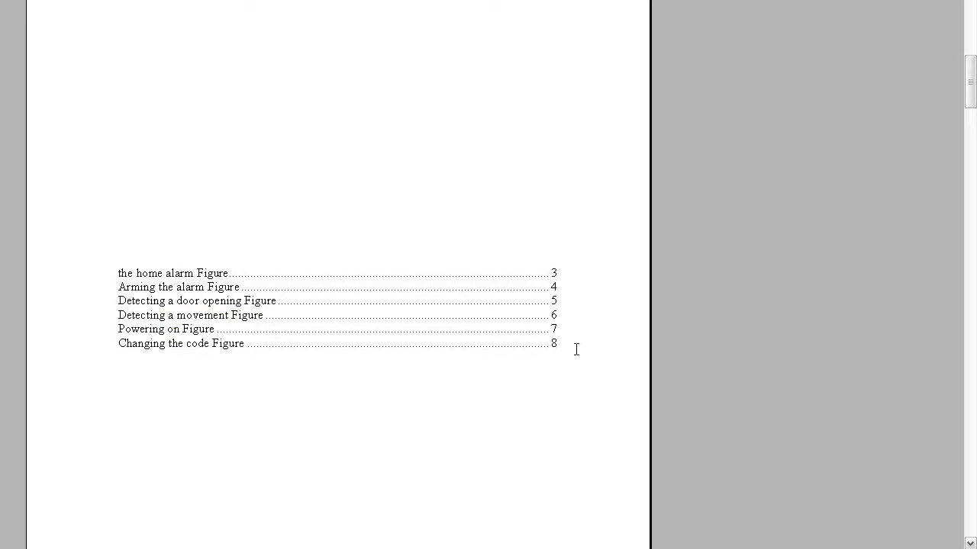
pyautogui.click(505, 348)
pyautogui.hotkey('ctrl', 'w')
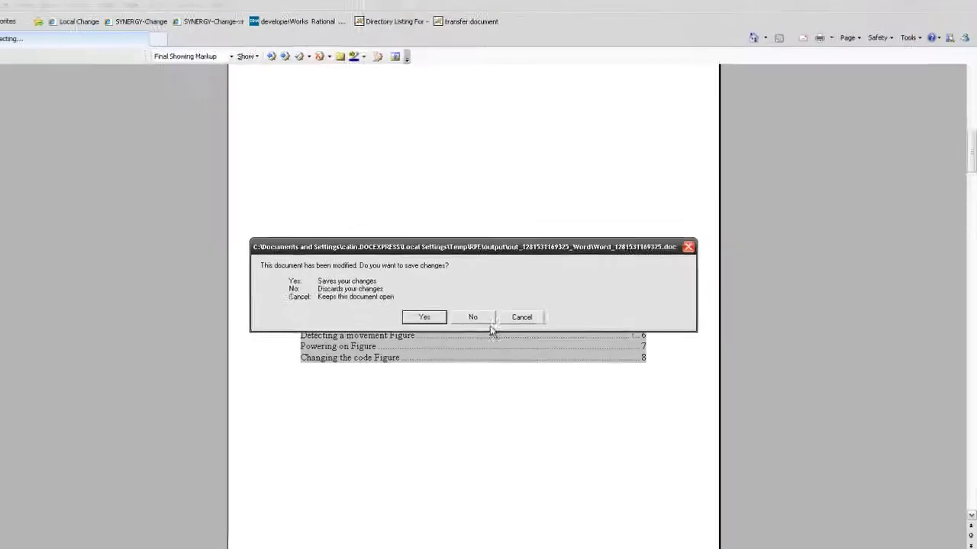
pyautogui.click(461, 315)
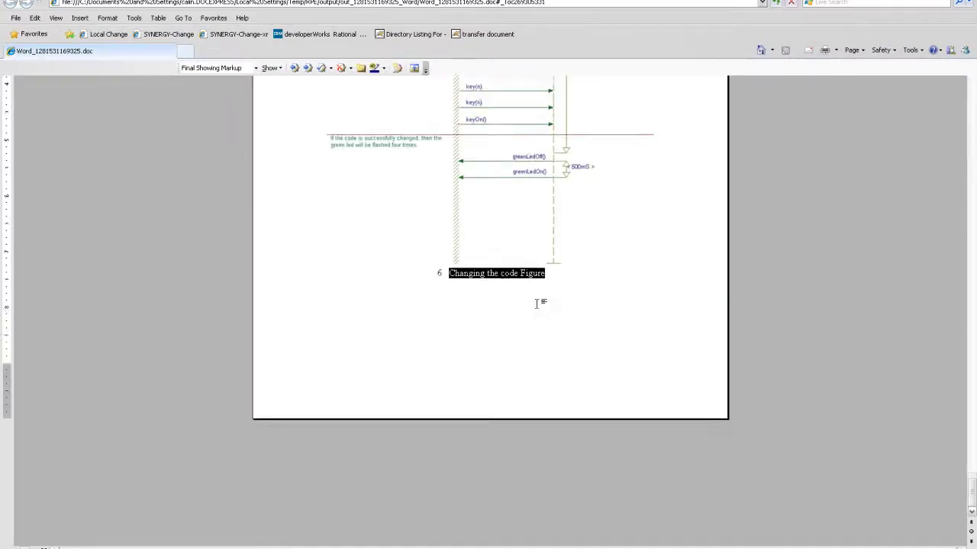
pyautogui.scroll(5, 540, 304)
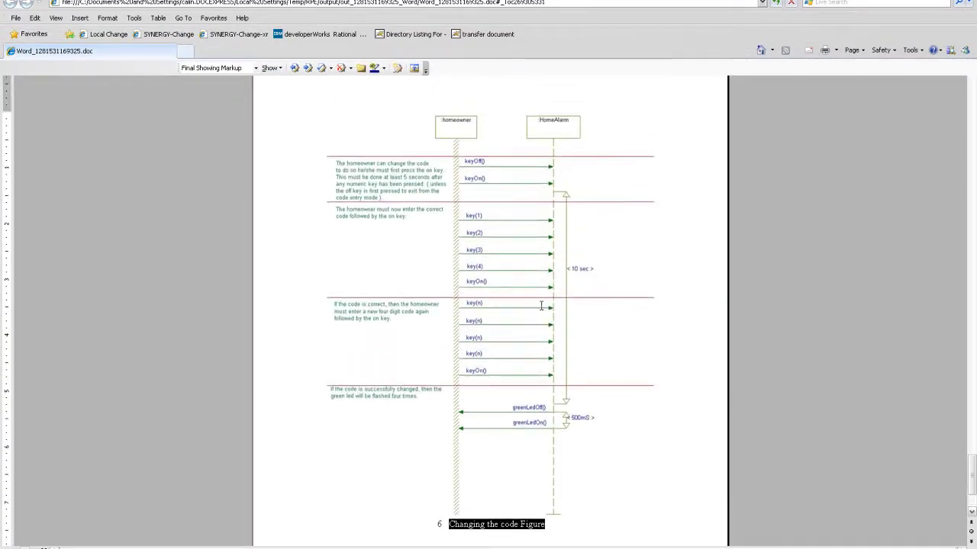
pyautogui.scroll(5, 541, 306)
pyautogui.scroll(1, 540, 306)
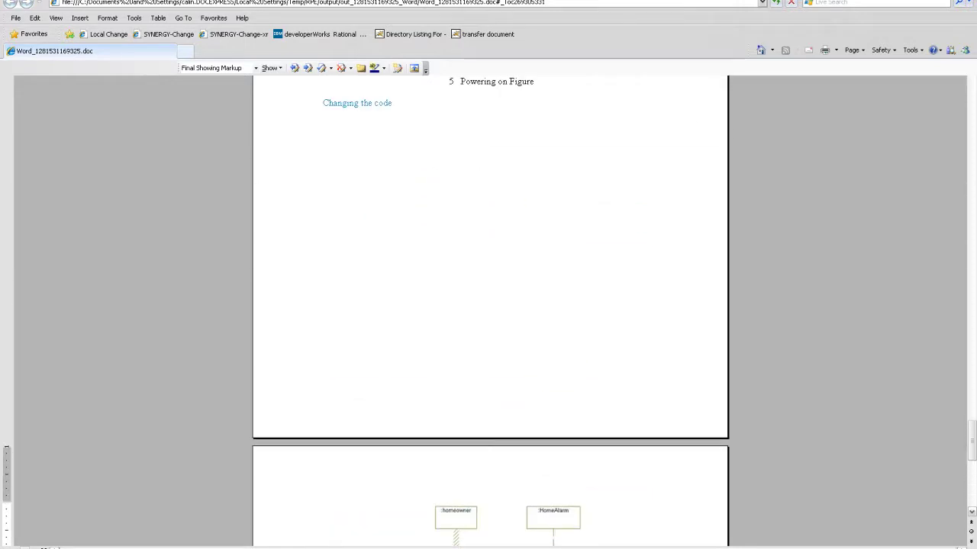
# - Close the Word document without saving changes and close the generation results
pyautogui.hotkey('alt', 'F4')
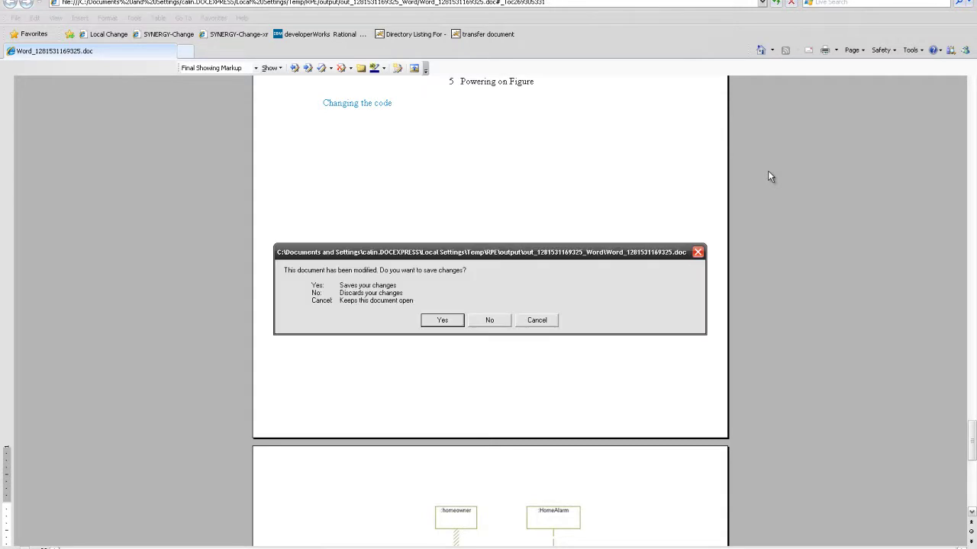
pyautogui.click(496, 320)
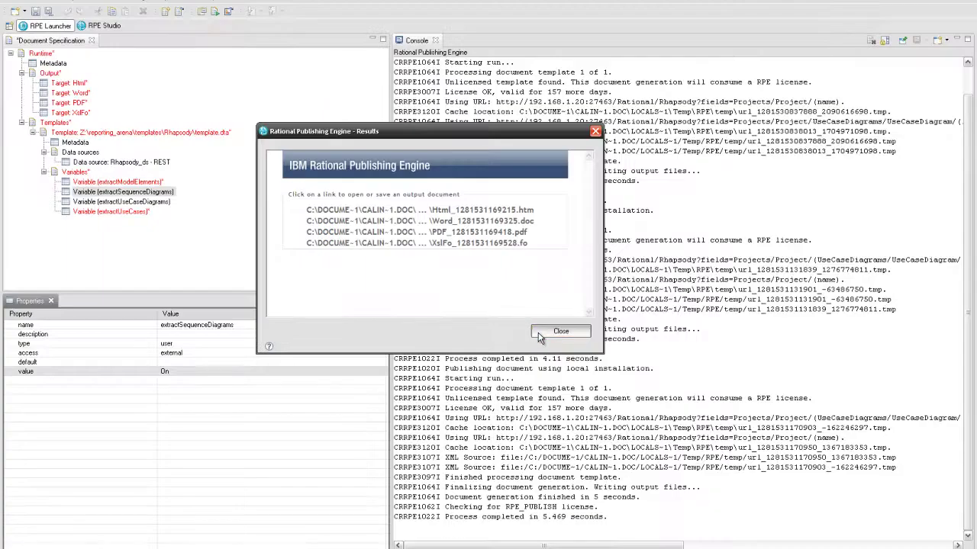
pyautogui.click(560, 332)
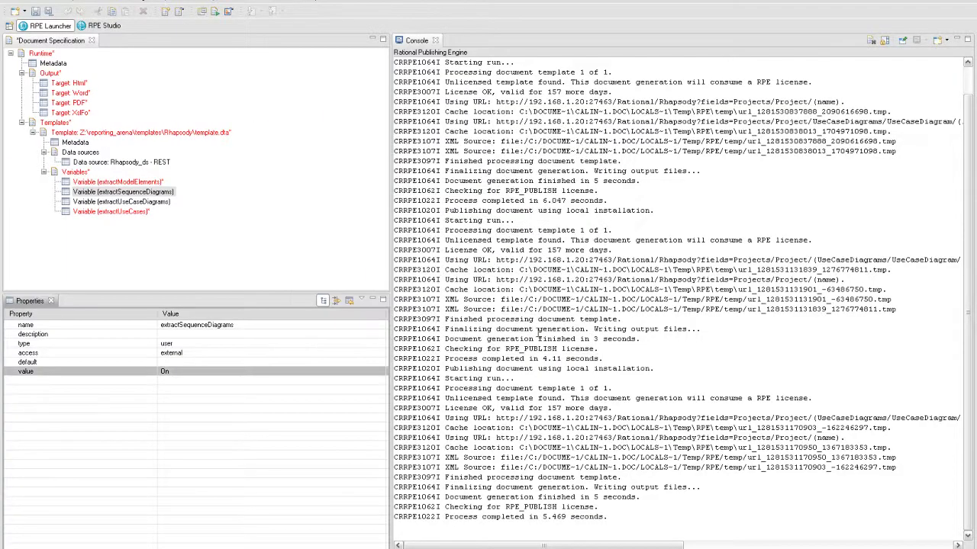
# - Switch to RPE Studio, add a paragraph at the end of the $2 container and assign it the Packages query with context $2 - Projects/Project
pyautogui.click(103, 27)
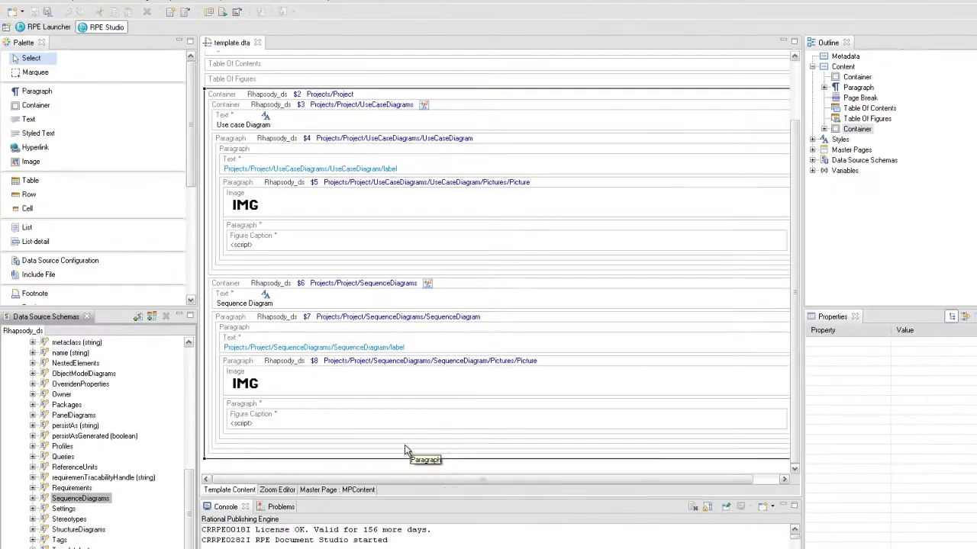
pyautogui.rightClick(396, 456)
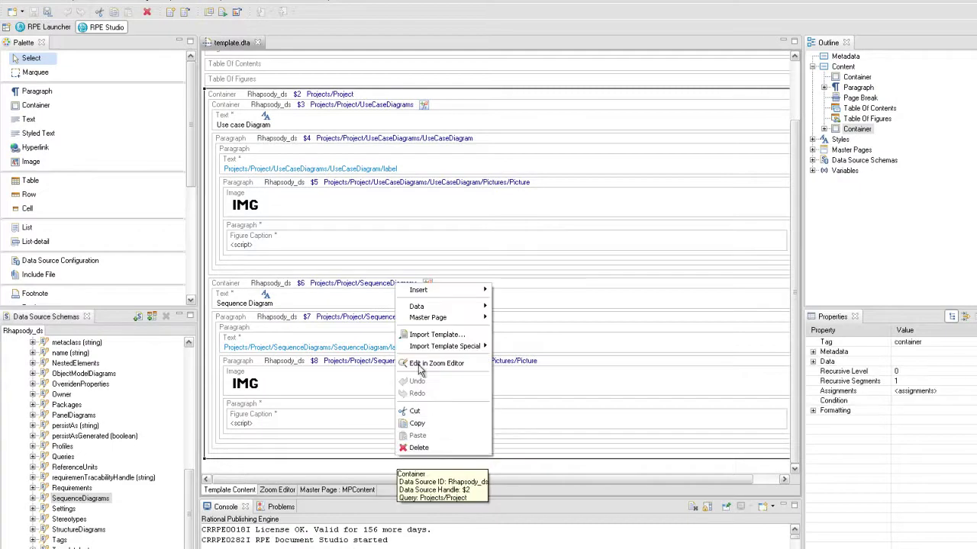
pyautogui.moveTo(424, 297)
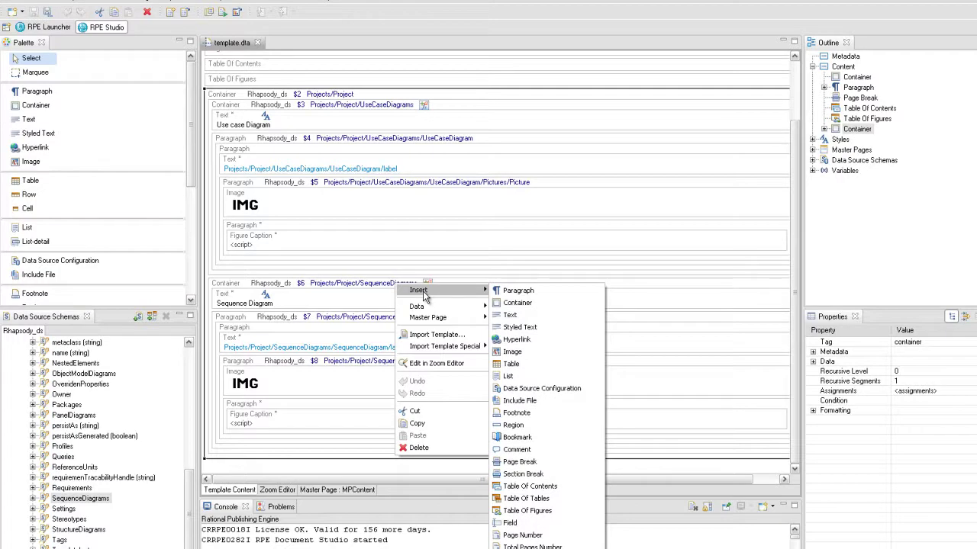
pyautogui.click(498, 292)
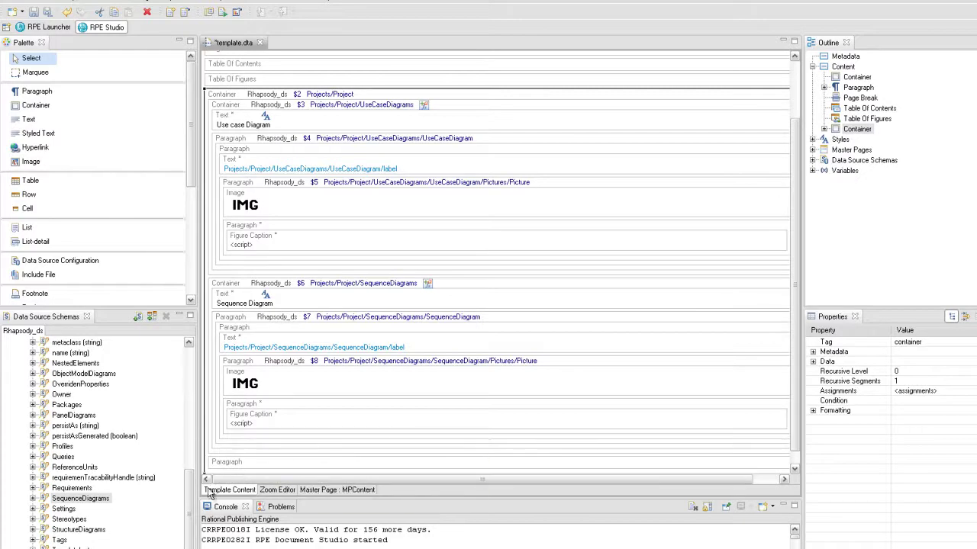
pyautogui.moveTo(67, 406); pyautogui.dragTo(252, 469)
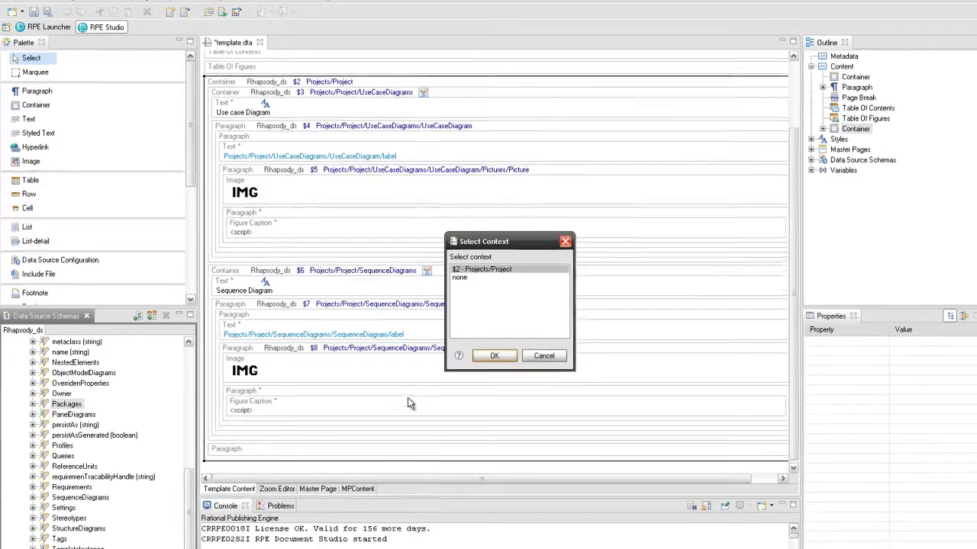
pyautogui.click(497, 356)
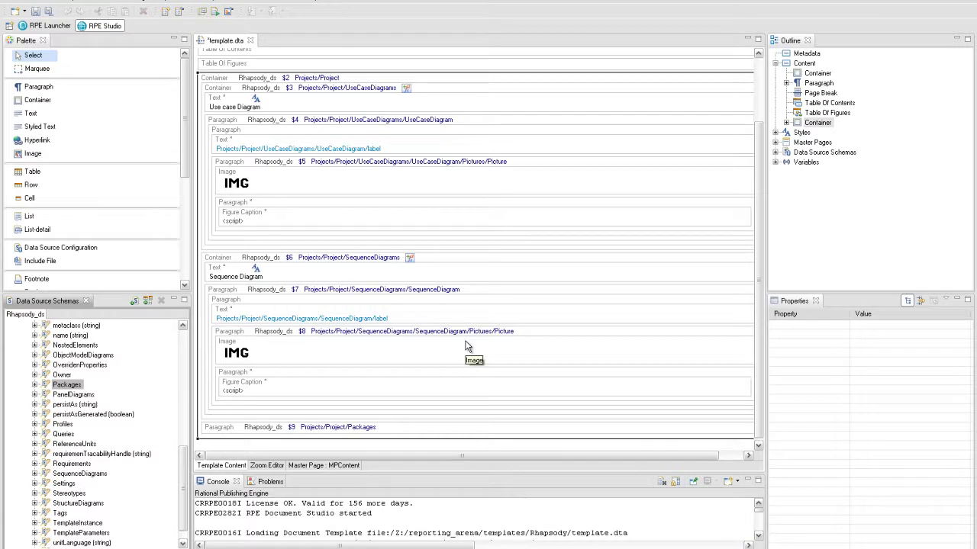
# - Insert a text element in the Projects/Project/Packages paragraph and set its content to Package
pyautogui.rightClick(367, 428)
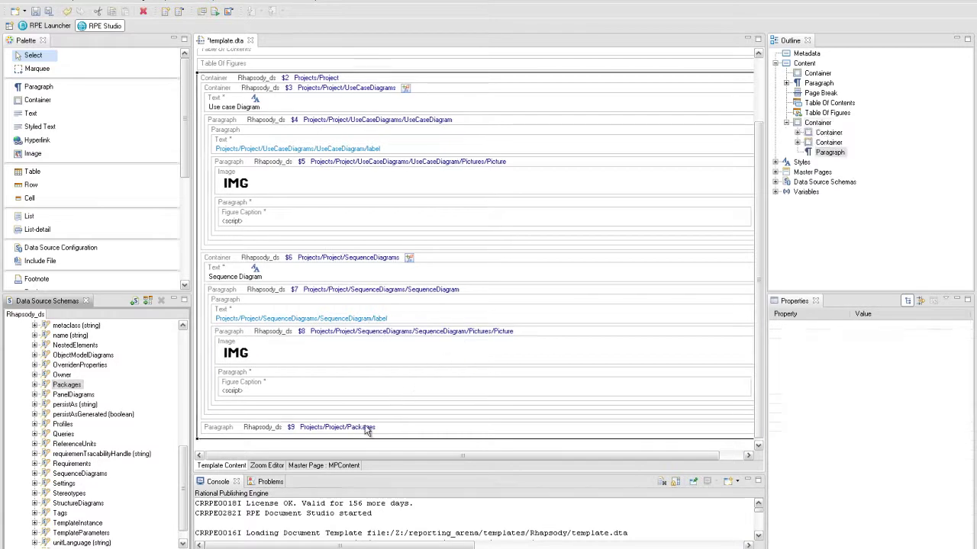
pyautogui.moveTo(404, 252)
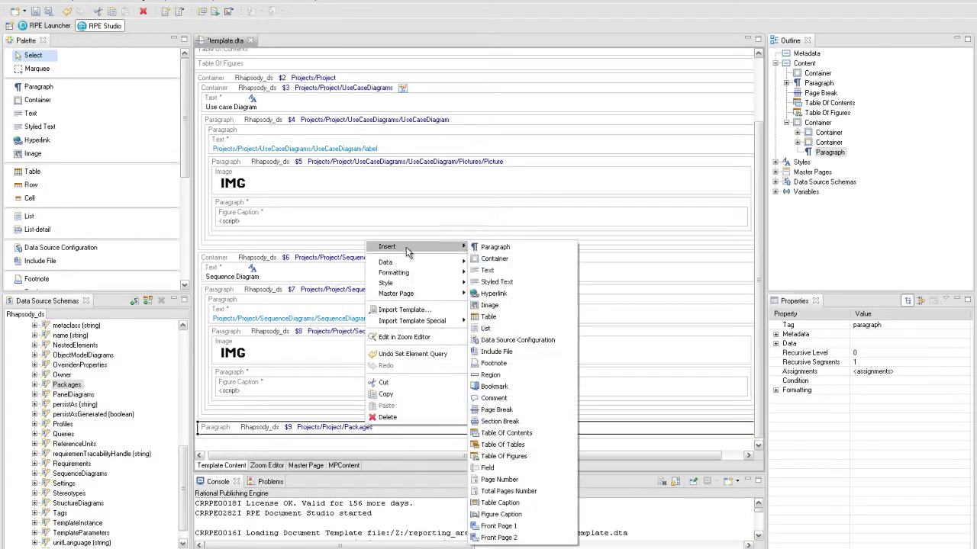
pyautogui.click(488, 270)
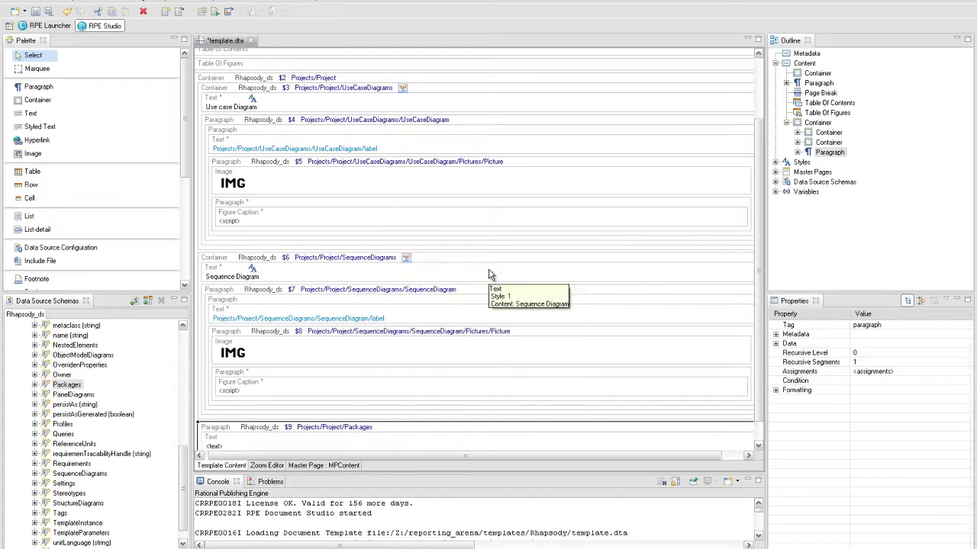
pyautogui.doubleClick(363, 441)
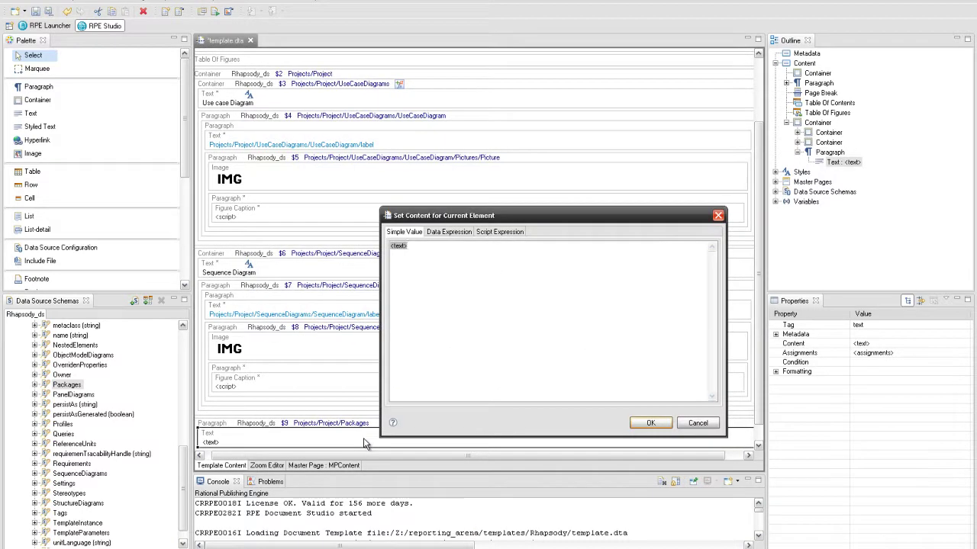
pyautogui.write('Pa')
pyautogui.click(647, 422)
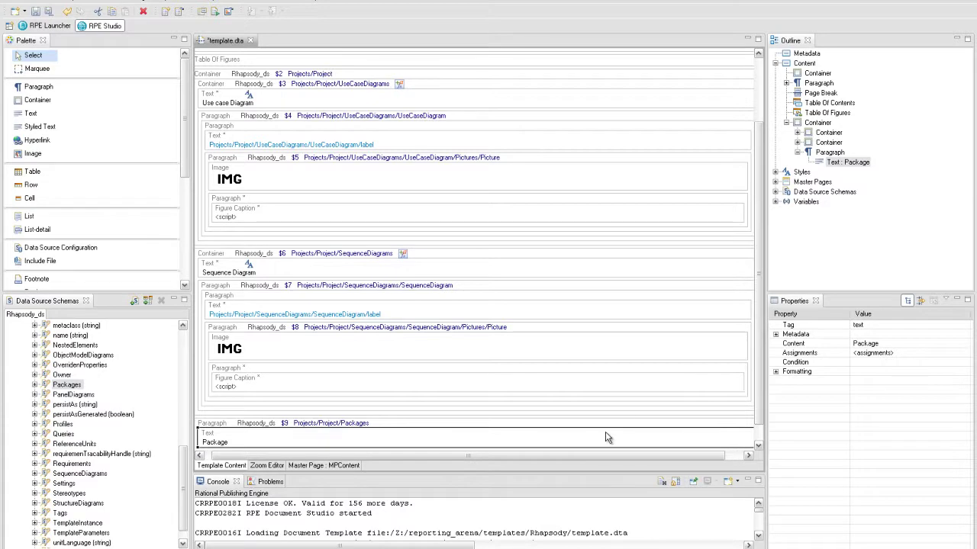
# - Apply heading style 1 to the Package text element in the Projects/Project/Packages paragraph
pyautogui.rightClick(607, 436)
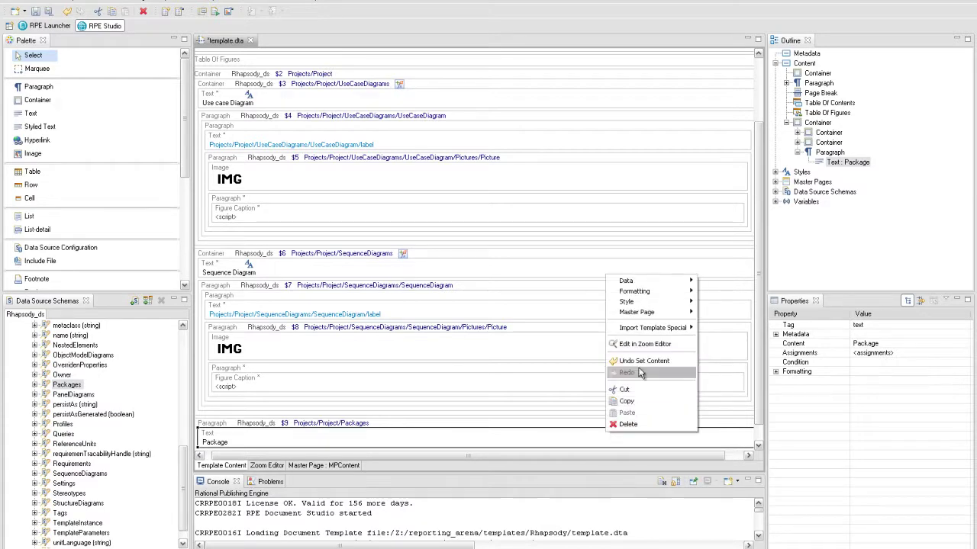
pyautogui.moveTo(665, 305)
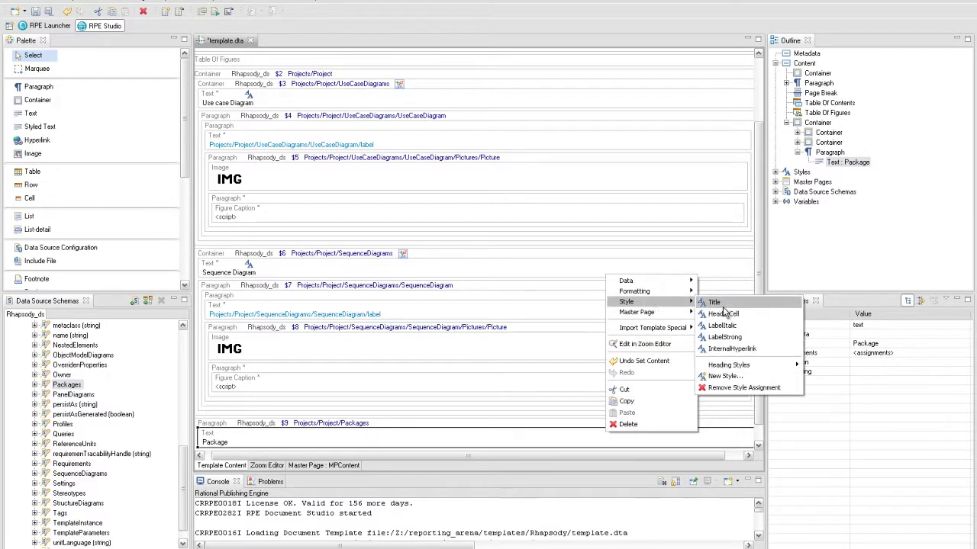
pyautogui.moveTo(768, 369)
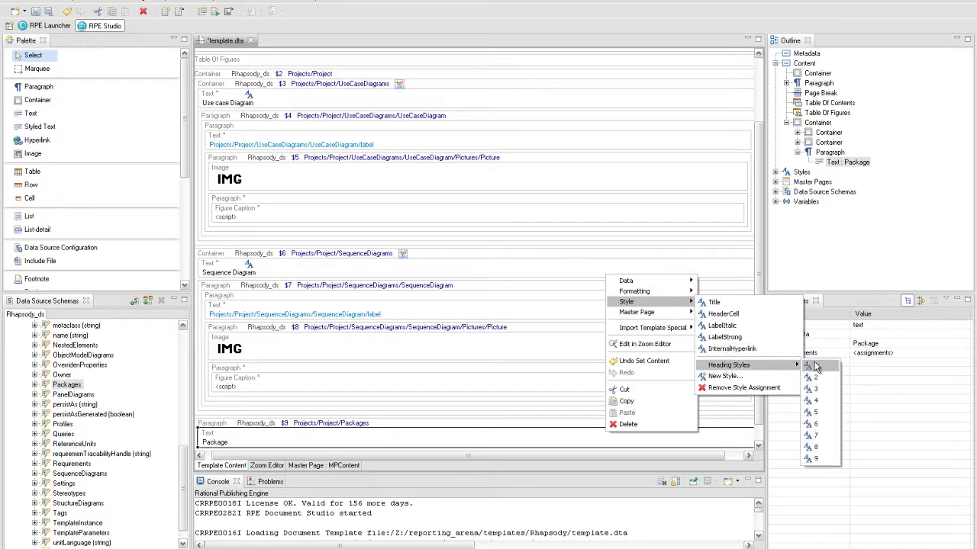
pyautogui.click(813, 366)
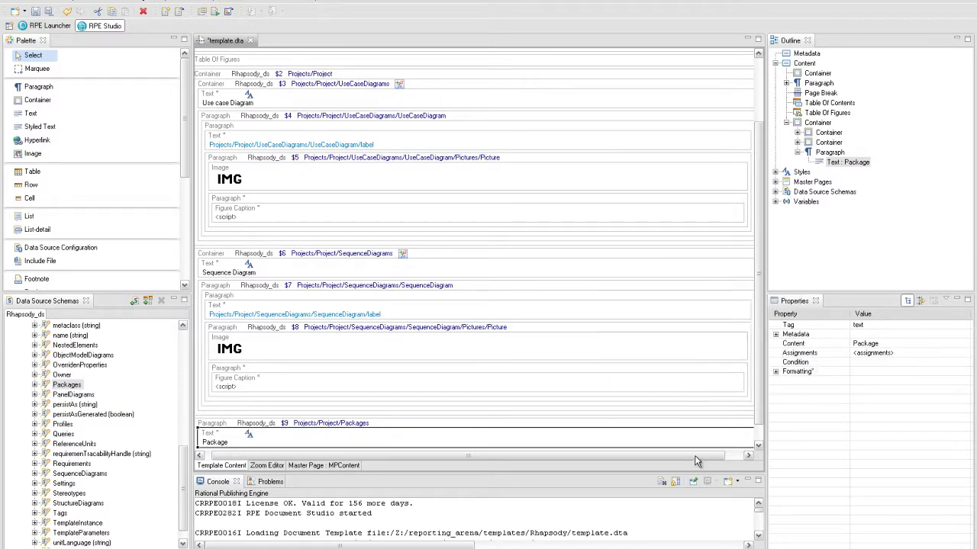
# - Insert a paragraph inside the $9 Packages paragraph and assign it the Package query with context $9 - Projects/Project/Packages
pyautogui.scroll(-1, 584, 433)
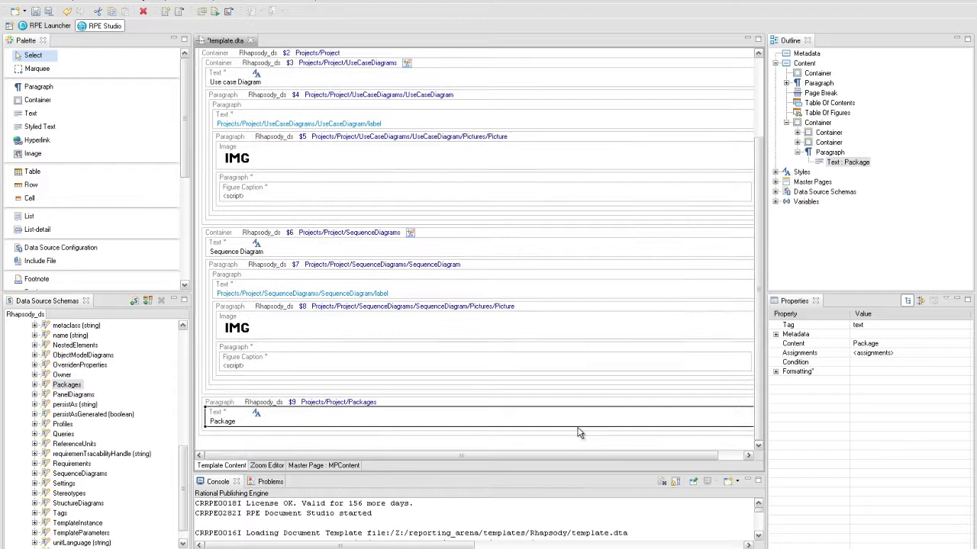
pyautogui.rightClick(277, 431)
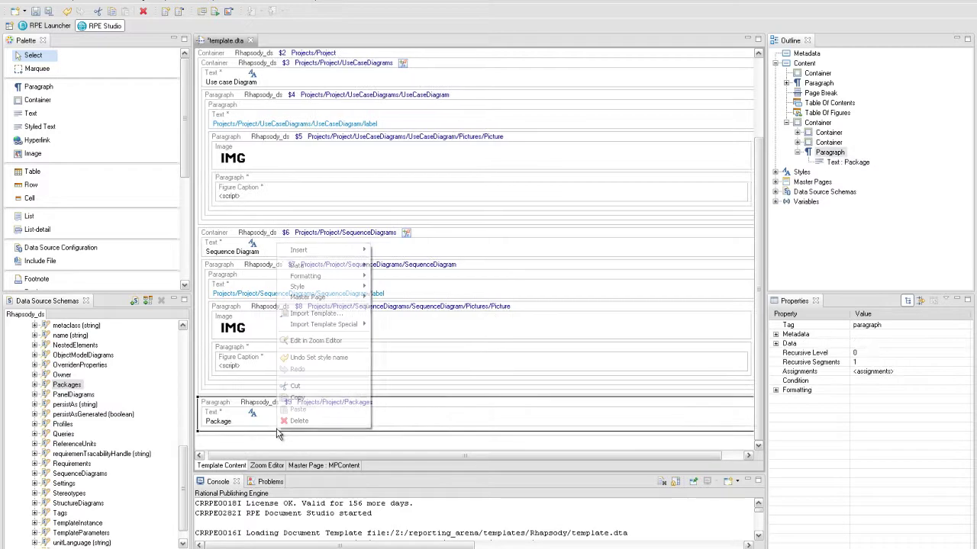
pyautogui.moveTo(304, 254)
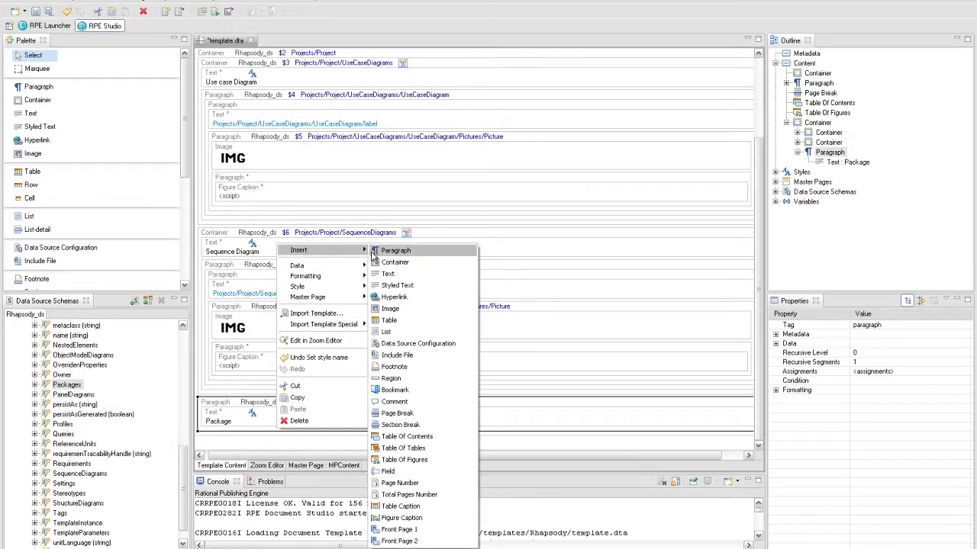
pyautogui.click(373, 252)
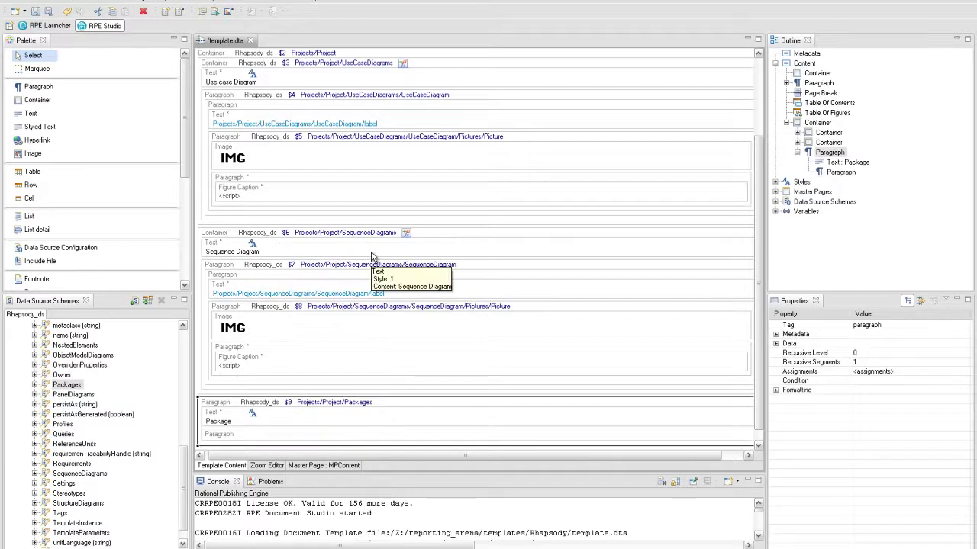
pyautogui.click(35, 385)
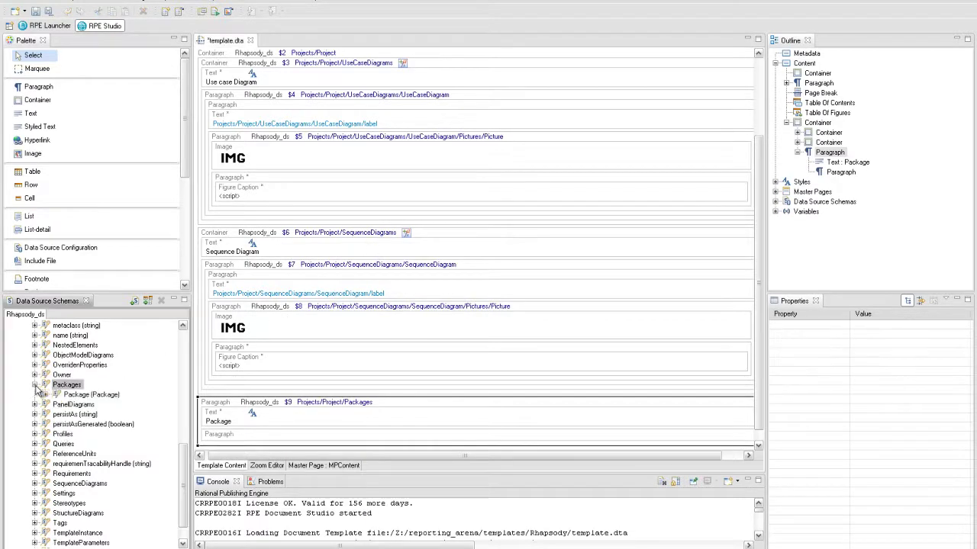
pyautogui.moveTo(77, 394); pyautogui.dragTo(223, 441)
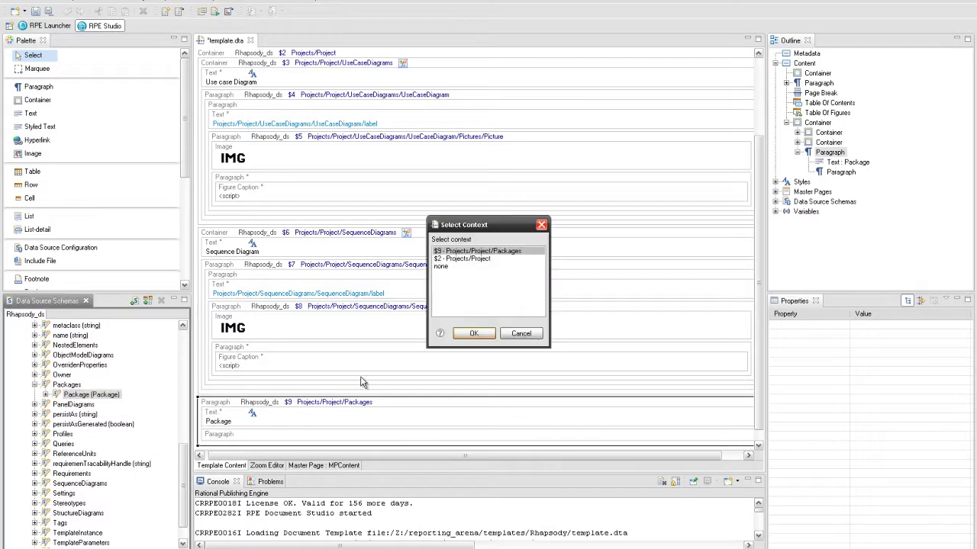
pyautogui.click(466, 336)
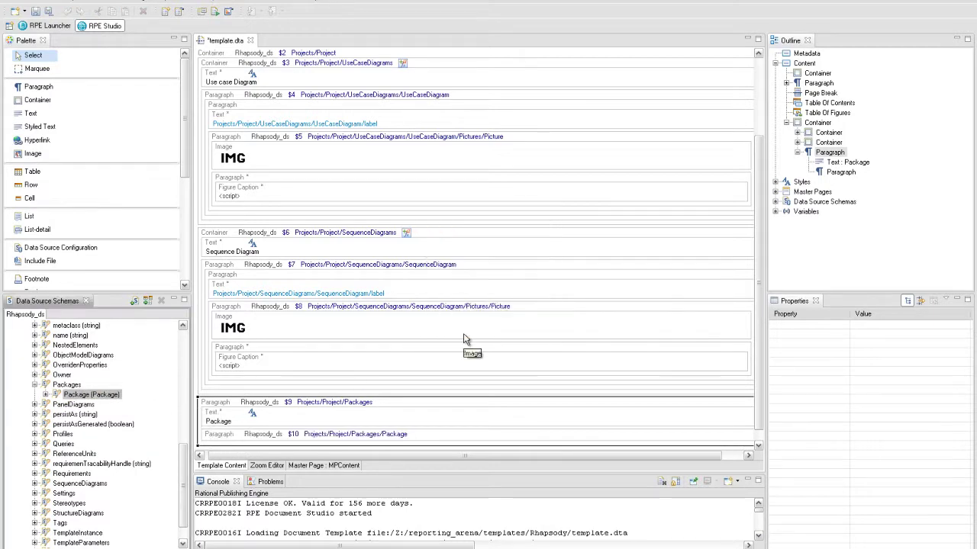
# - Insert a nested paragraph in the $10 Projects/Project/Packages/Package paragraph and add a text element inside it
pyautogui.rightClick(415, 435)
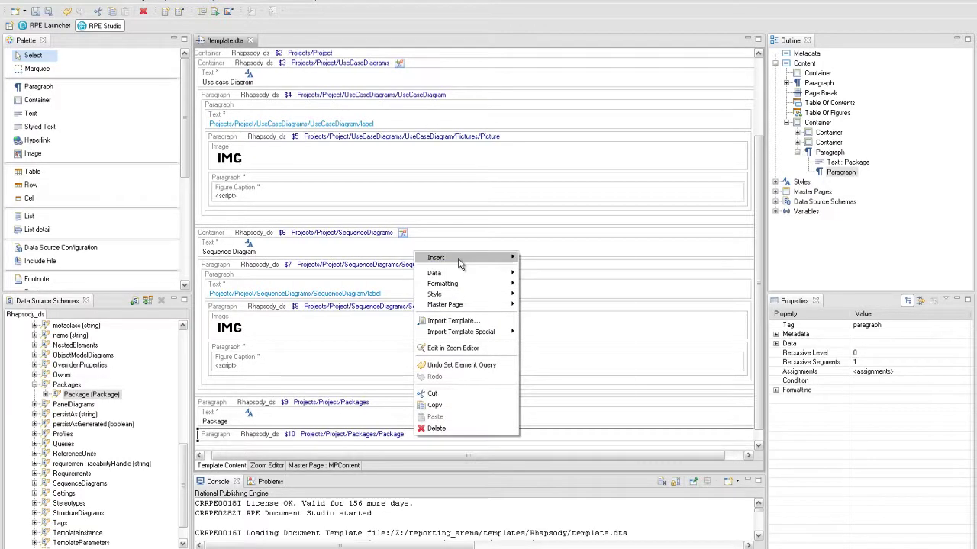
pyautogui.moveTo(462, 262)
pyautogui.click(539, 259)
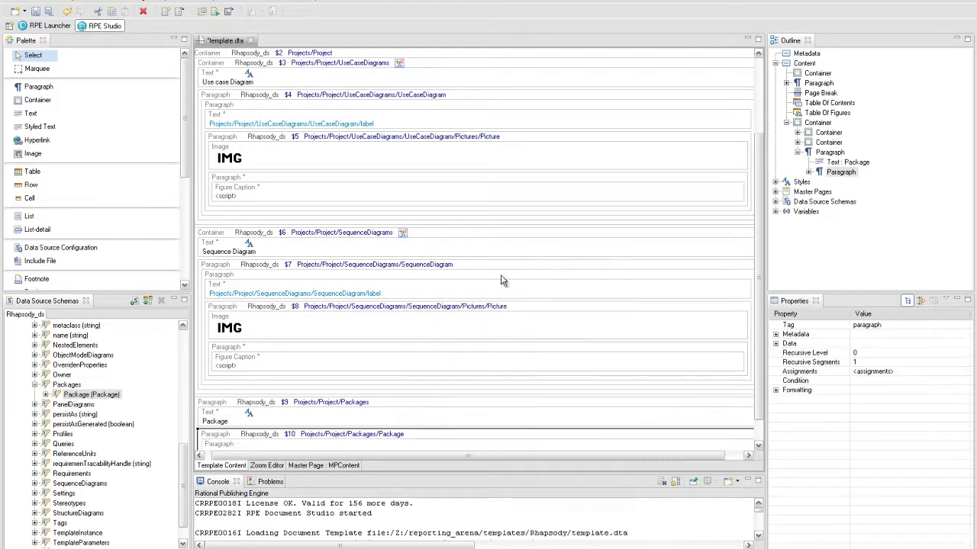
pyautogui.rightClick(273, 416)
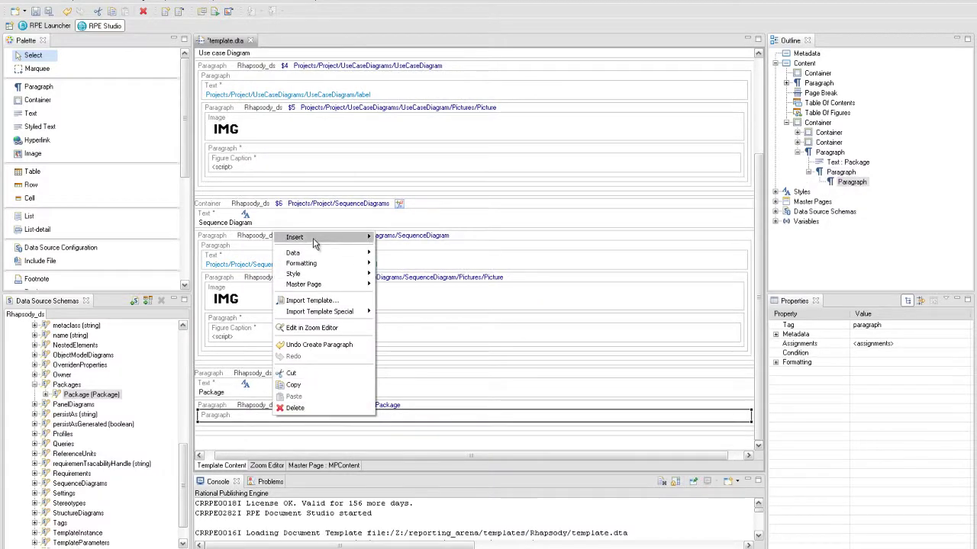
pyautogui.moveTo(314, 238)
pyautogui.click(397, 261)
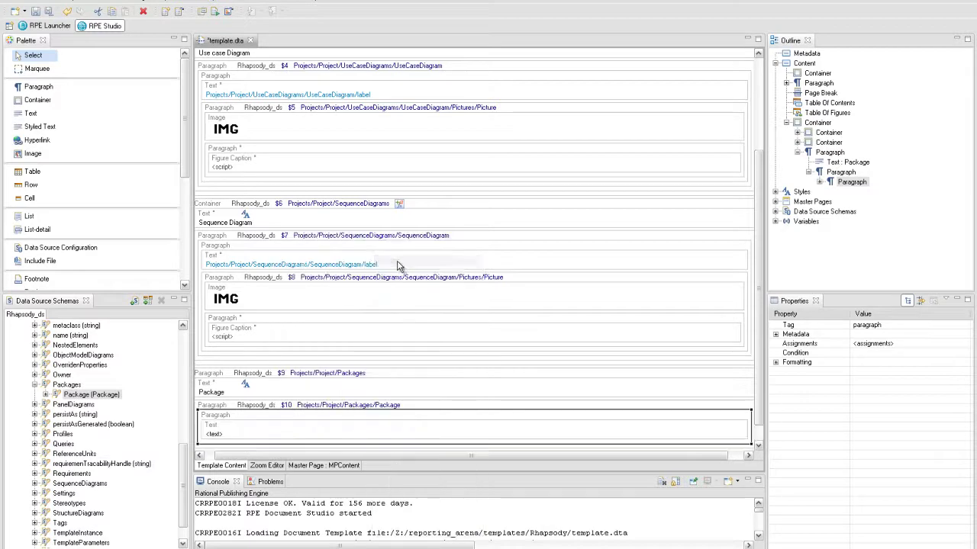
# - Set the new text element's content to the script expression name + " ( Package )", using the name attribute of $10
pyautogui.scroll(-1, 354, 301)
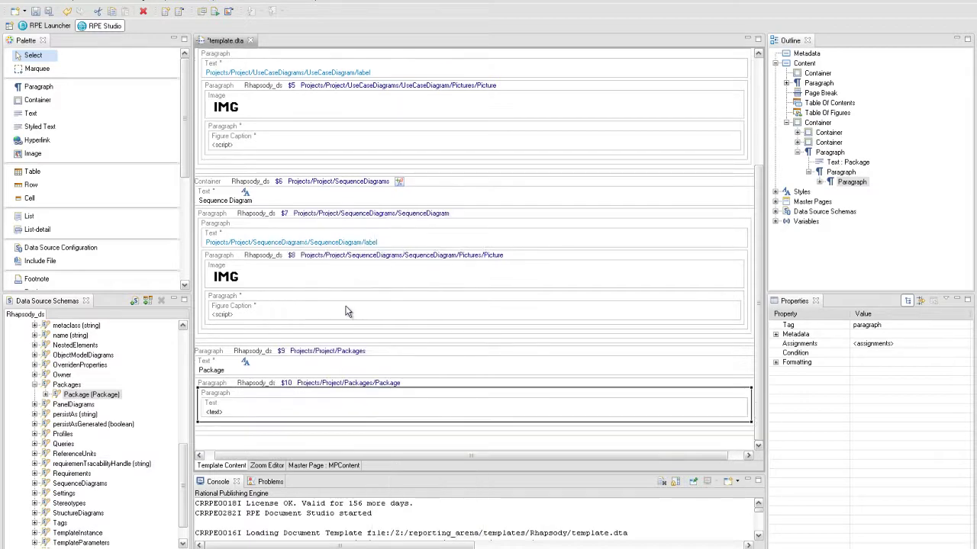
pyautogui.doubleClick(286, 407)
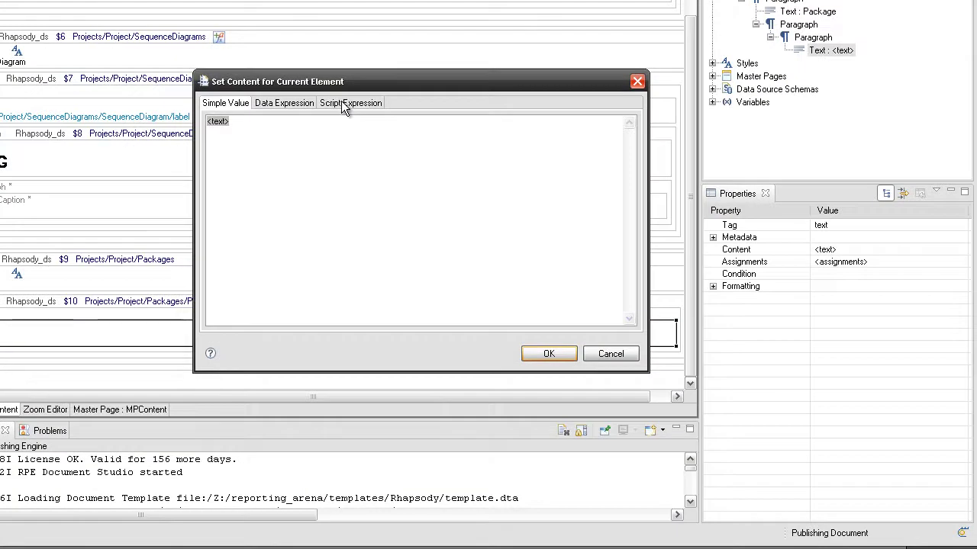
pyautogui.click(373, 127)
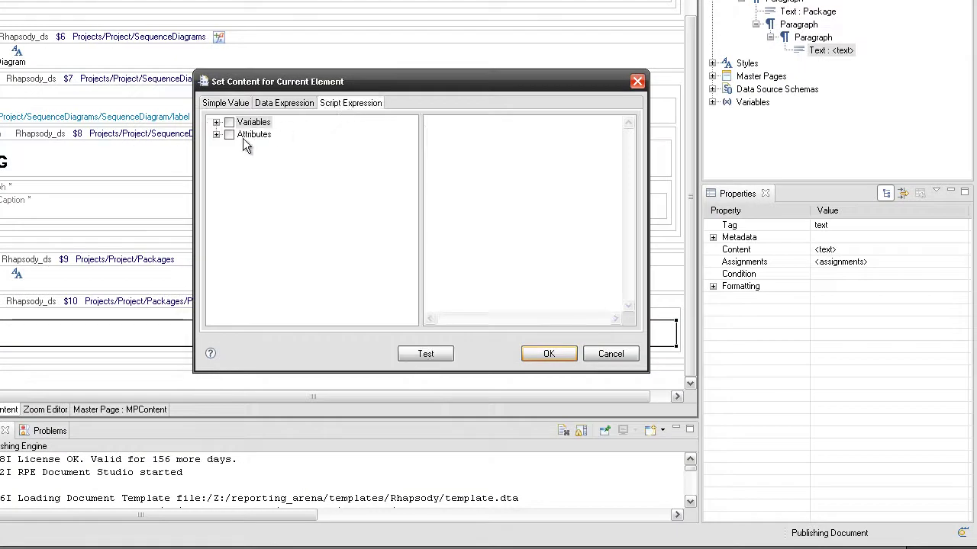
pyautogui.click(216, 135)
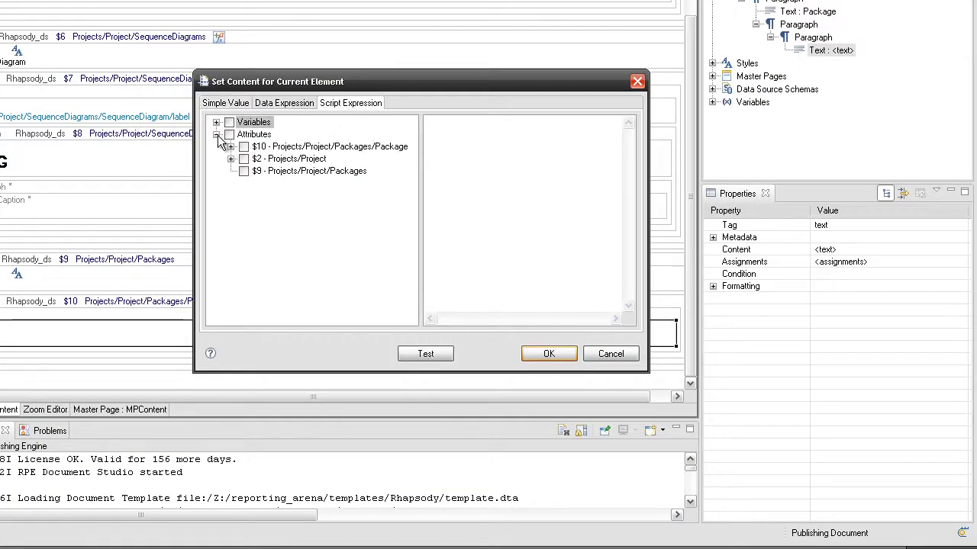
pyautogui.click(231, 146)
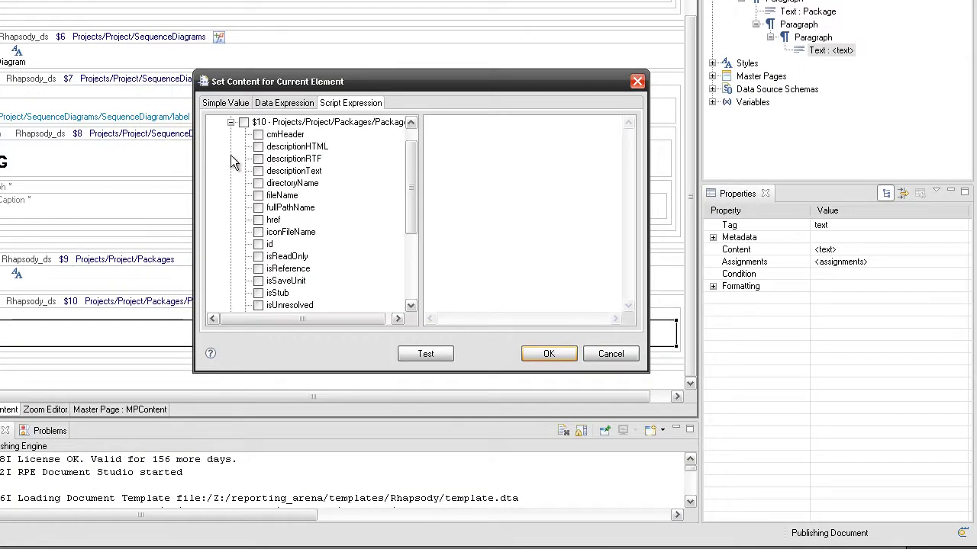
pyautogui.scroll(-3, 230, 159)
pyautogui.click(259, 244)
pyautogui.moveTo(280, 244); pyautogui.dragTo(449, 195)
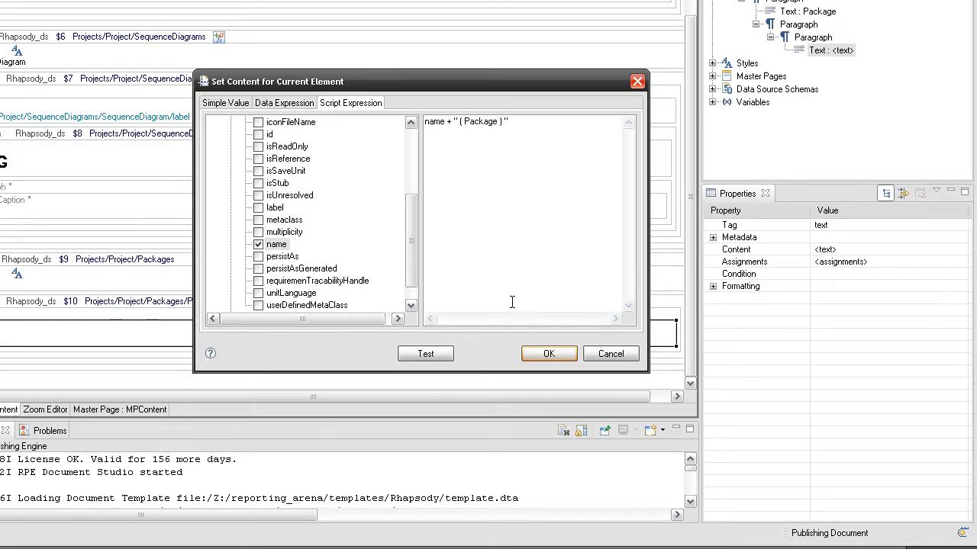
pyautogui.click(529, 353)
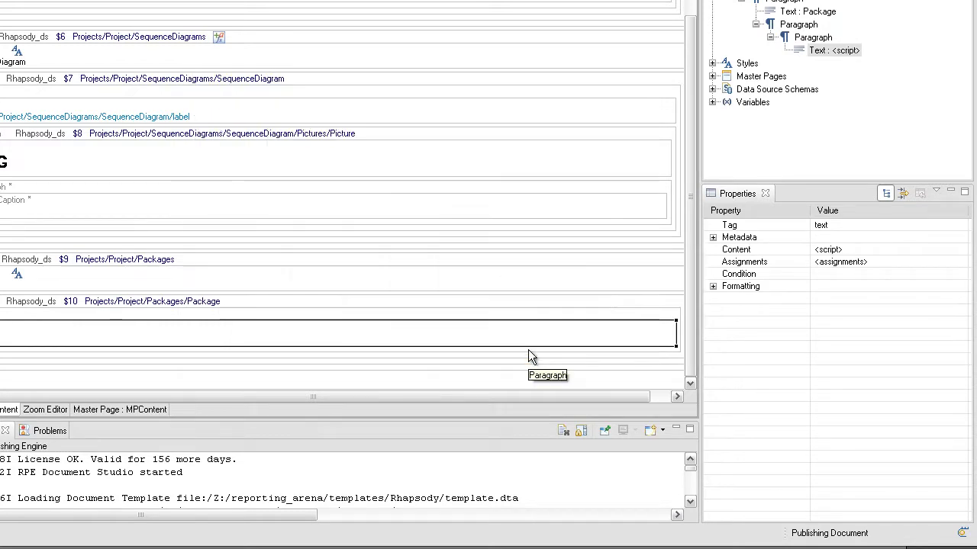
# - Apply heading style 2 to the script text element under the $10 Package paragraph
pyautogui.rightClick(472, 341)
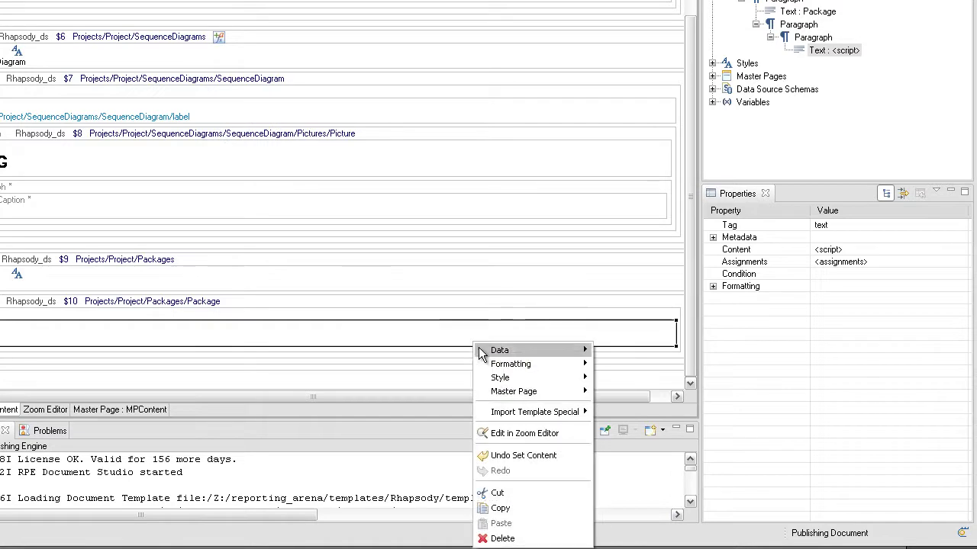
pyautogui.moveTo(503, 378)
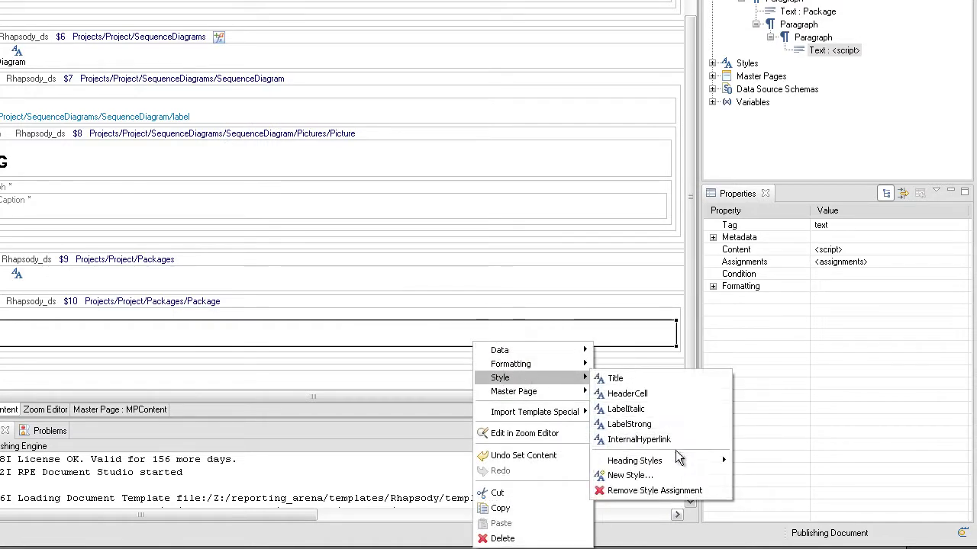
pyautogui.moveTo(681, 460)
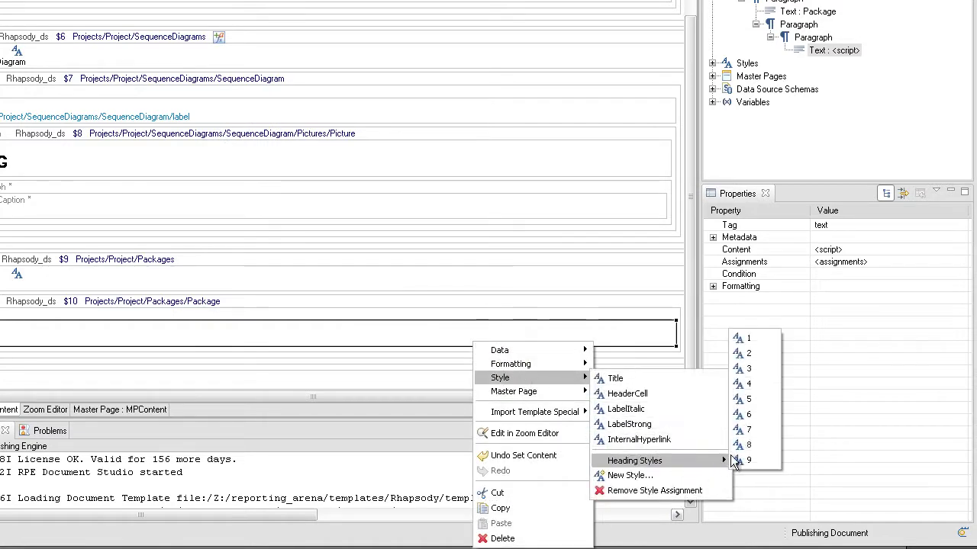
pyautogui.click(764, 355)
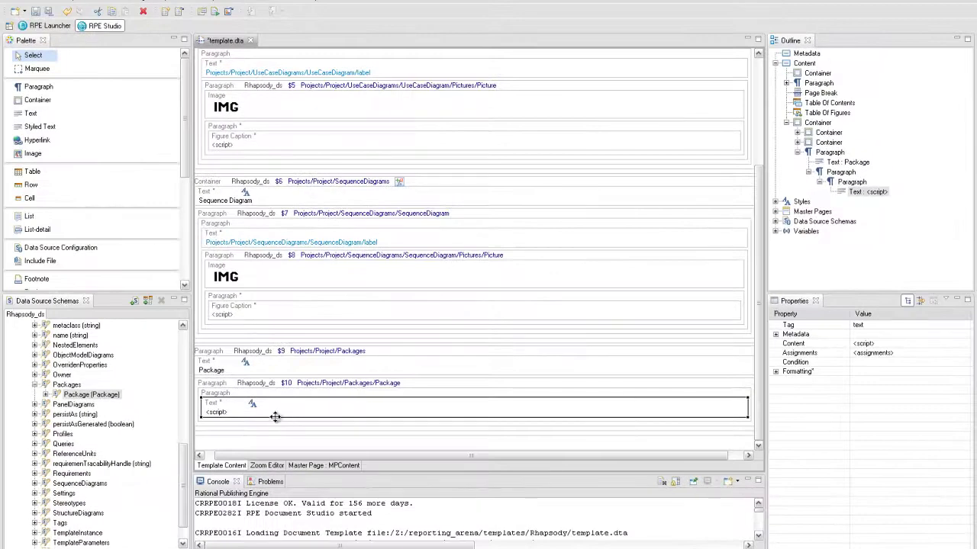
# - Insert a paragraph below the script text in its parent paragraph and assign it the Classes/Class query with context $10 - Projects/Project/Packages/Package
pyautogui.rightClick(278, 421)
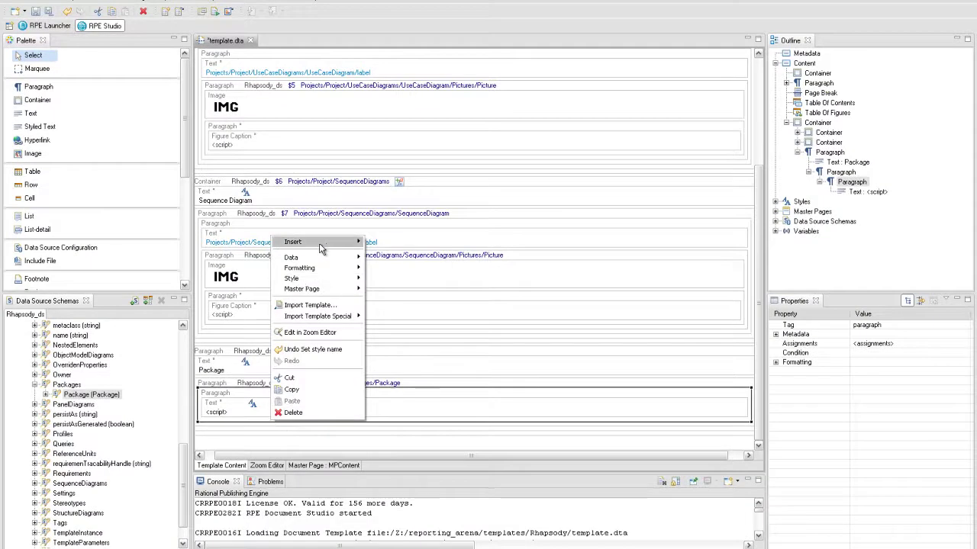
pyautogui.moveTo(321, 250)
pyautogui.click(387, 250)
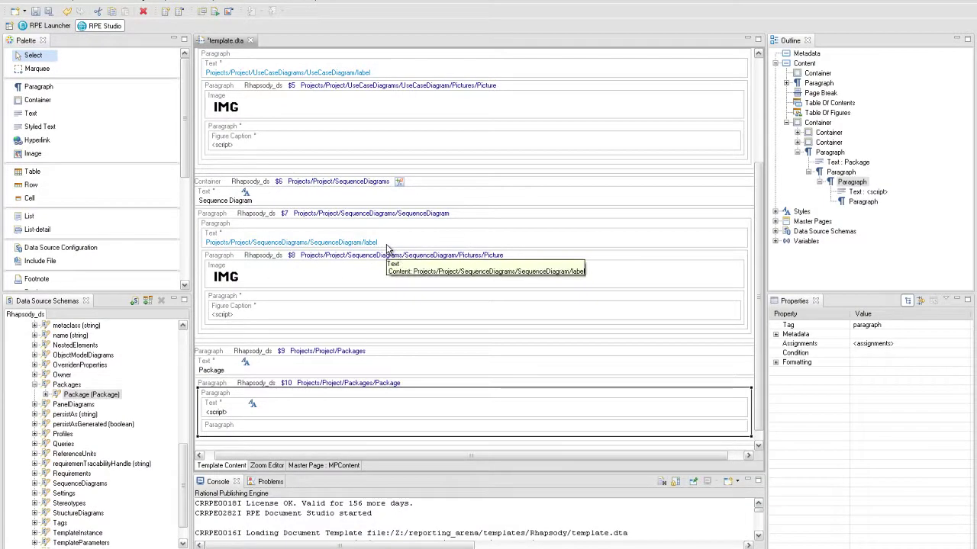
pyautogui.click(46, 395)
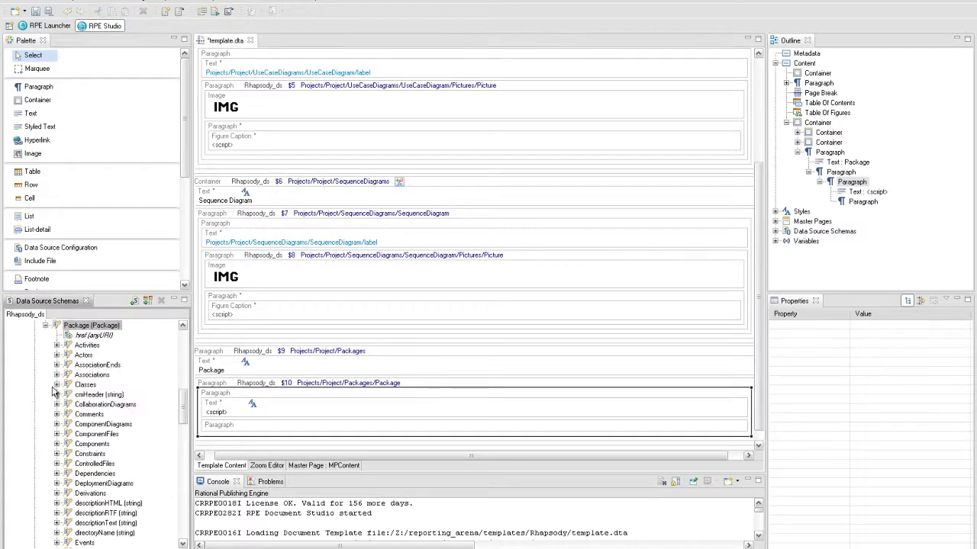
pyautogui.click(57, 385)
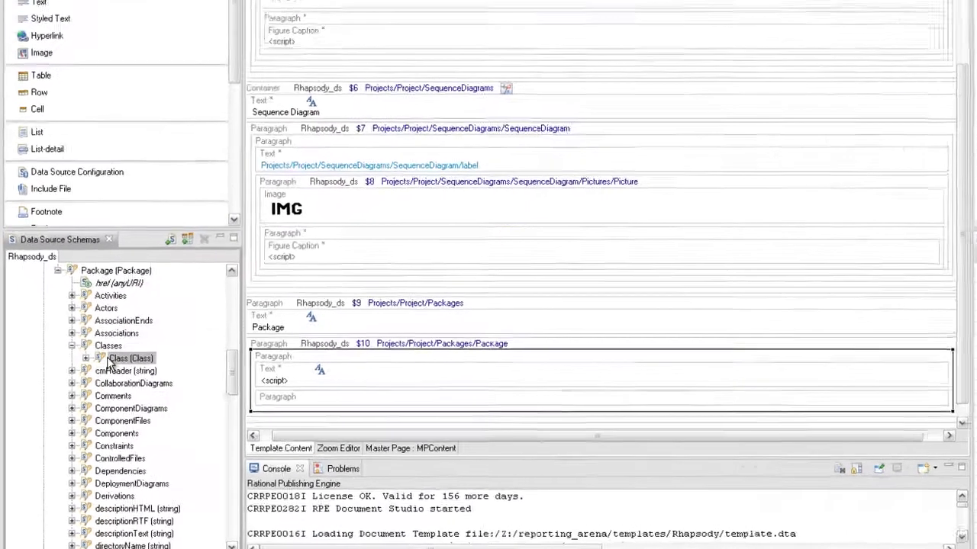
pyautogui.moveTo(98, 395); pyautogui.dragTo(208, 423)
pyautogui.moveTo(275, 391); pyautogui.dragTo(295, 394)
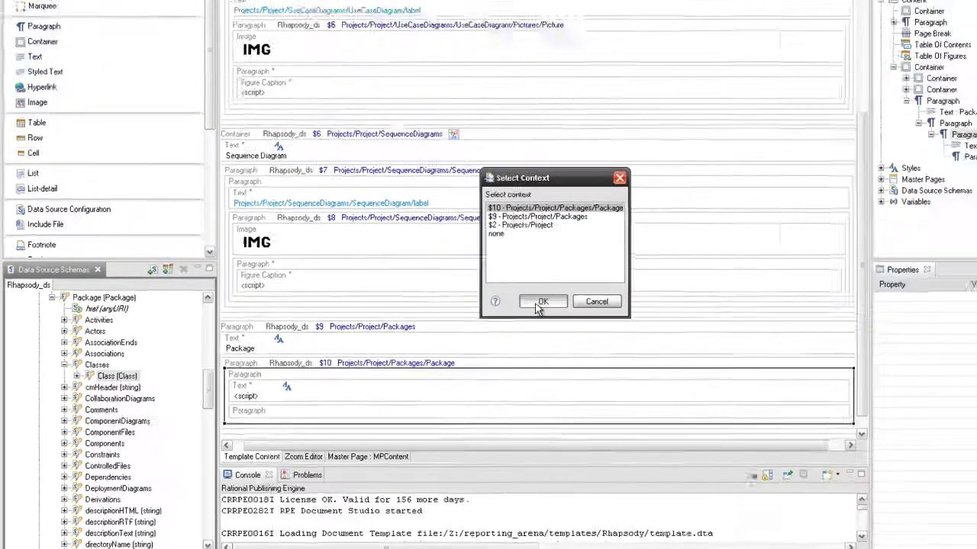
pyautogui.click(625, 266)
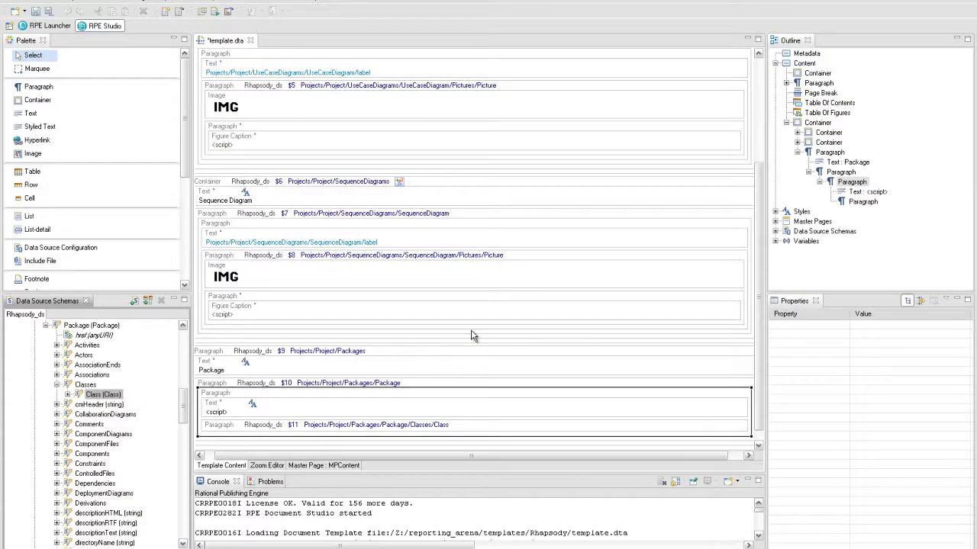
# - Insert a nested paragraph inside the $11 Projects/Project/Packages/Package/Classes/Class paragraph
pyautogui.rightClick(398, 426)
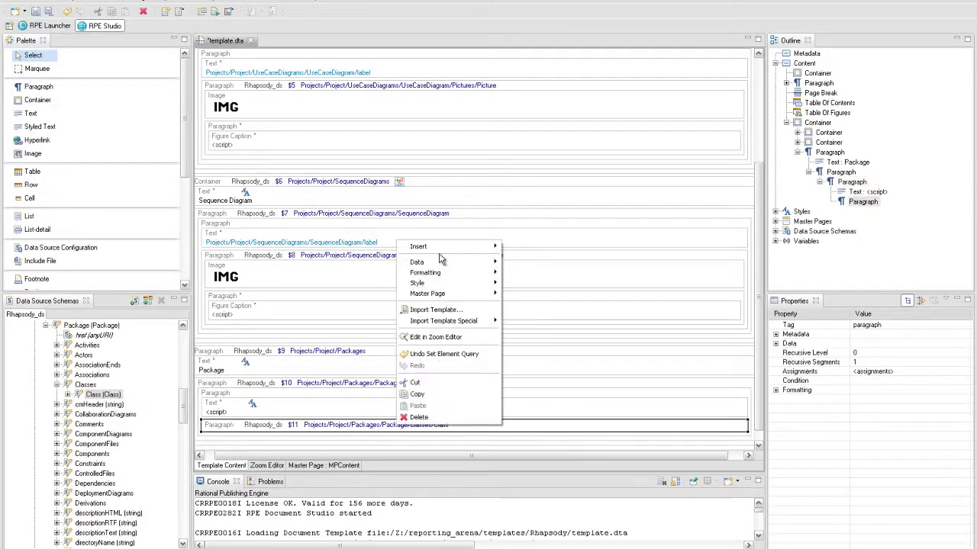
pyautogui.moveTo(447, 252)
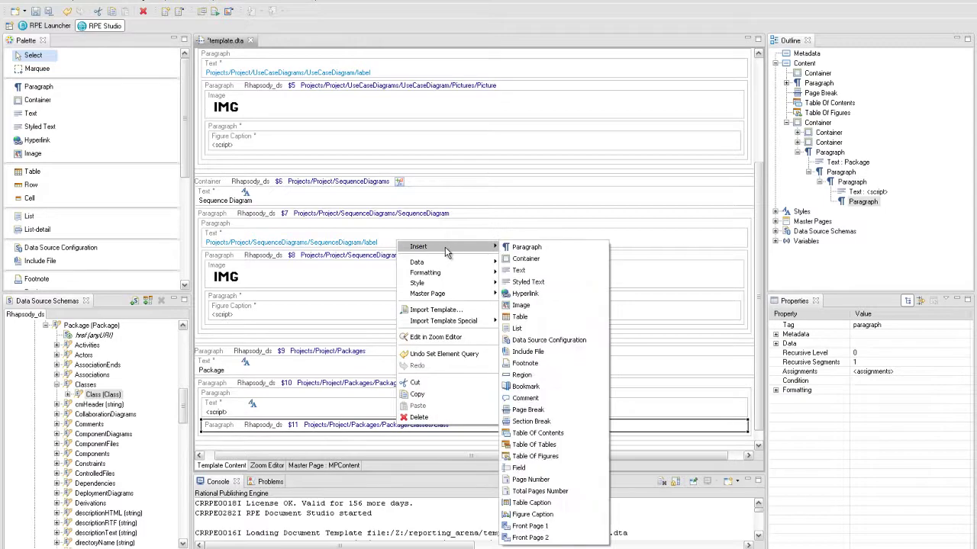
pyautogui.click(514, 249)
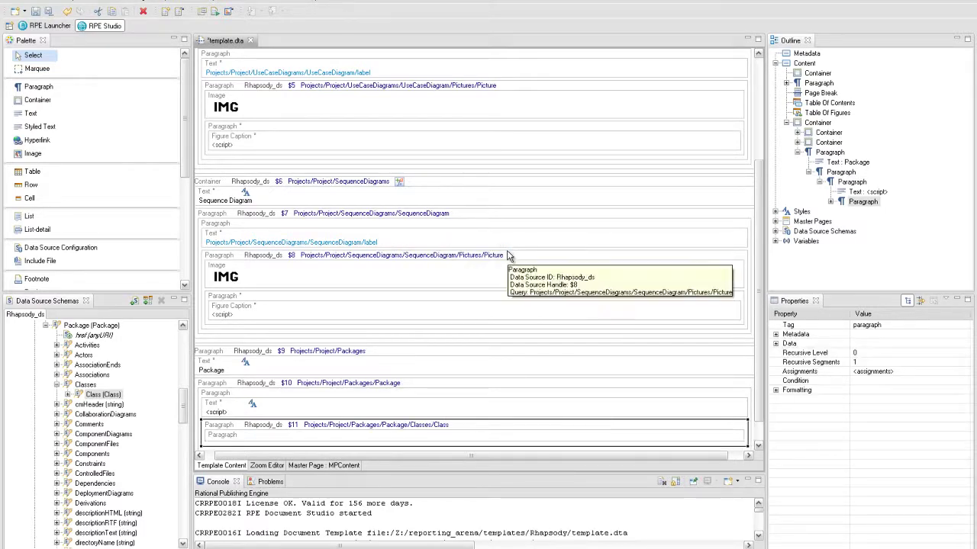
# - Insert a text element into the nested paragraph under the $11 Projects/Project/Packages/Package/Classes/Class paragraph
pyautogui.click(397, 439)
pyautogui.rightClick(397, 439)
pyautogui.moveTo(439, 261)
pyautogui.click(512, 283)
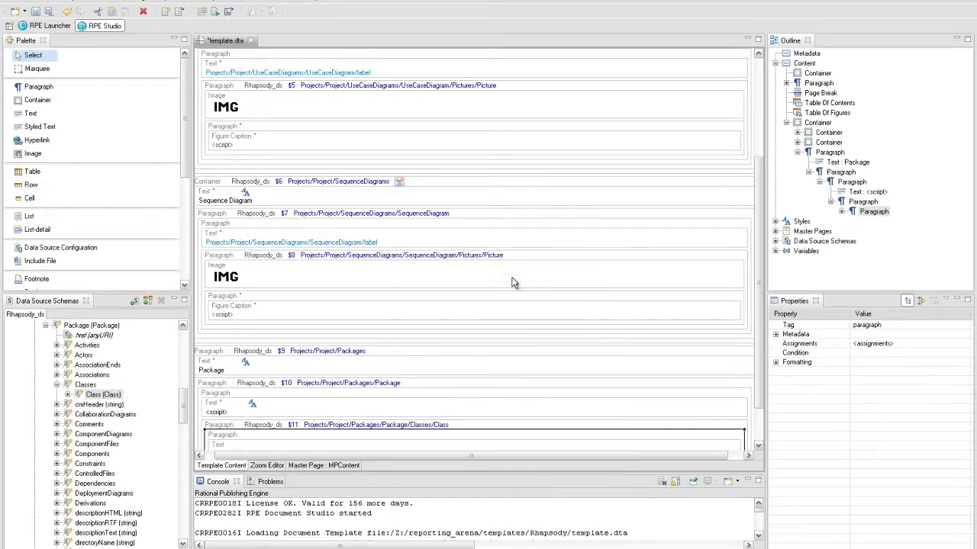
# - Set the new text element's content to the script expression name + " ( Class )", using the name attribute of $11
pyautogui.click(404, 402)
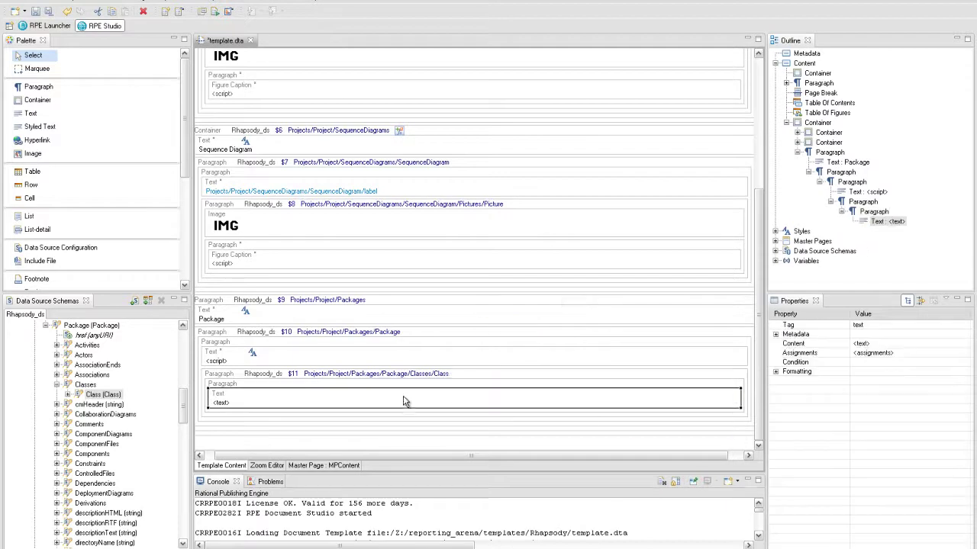
pyautogui.doubleClick(404, 403)
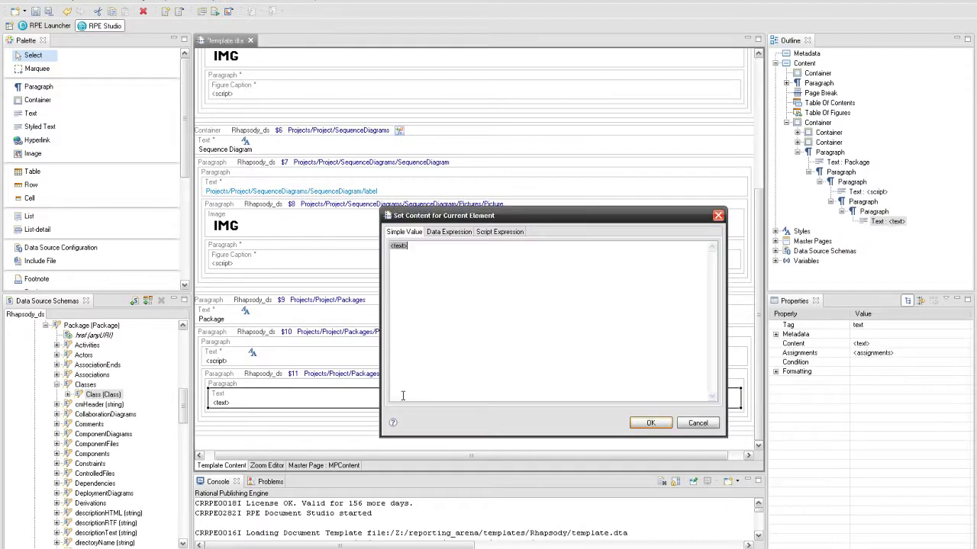
pyautogui.click(502, 234)
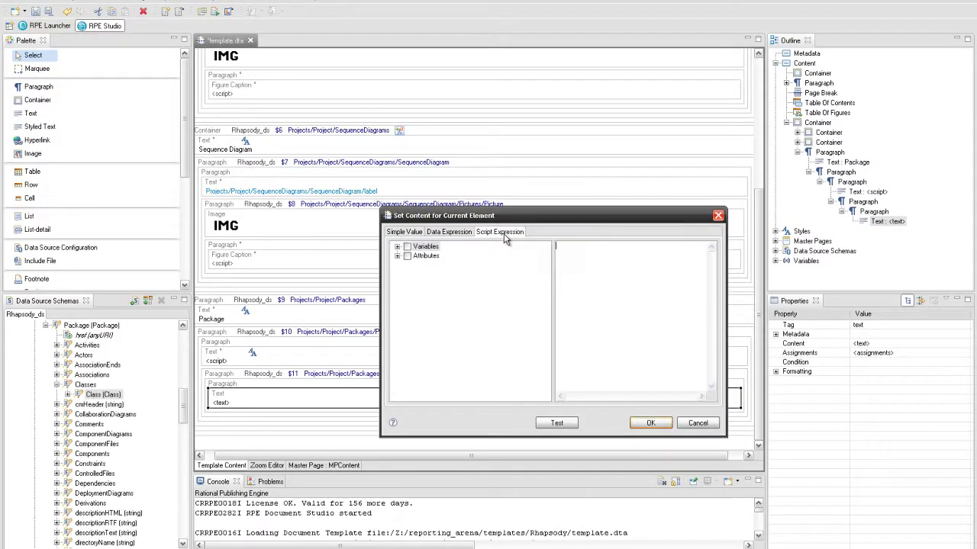
pyautogui.click(398, 256)
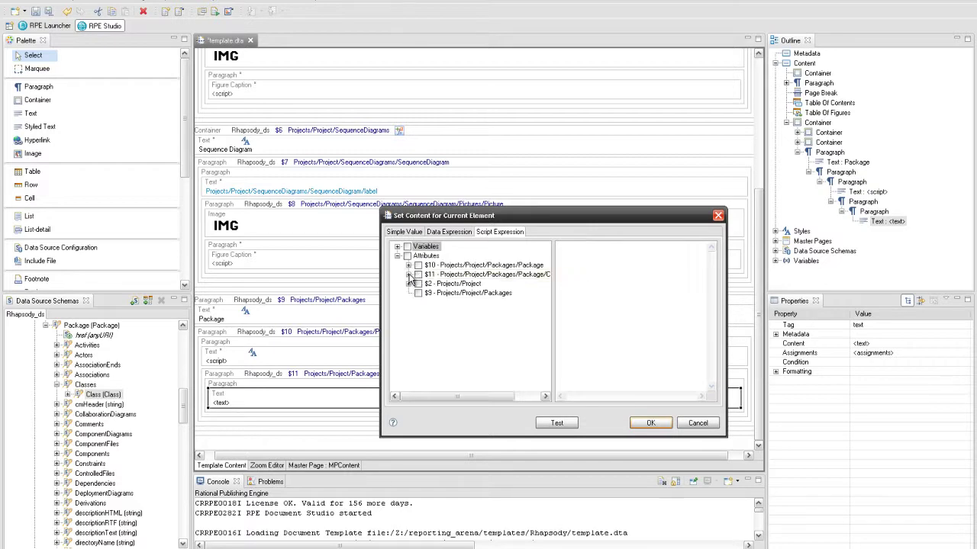
pyautogui.click(409, 275)
pyautogui.scroll(-4, 412, 279)
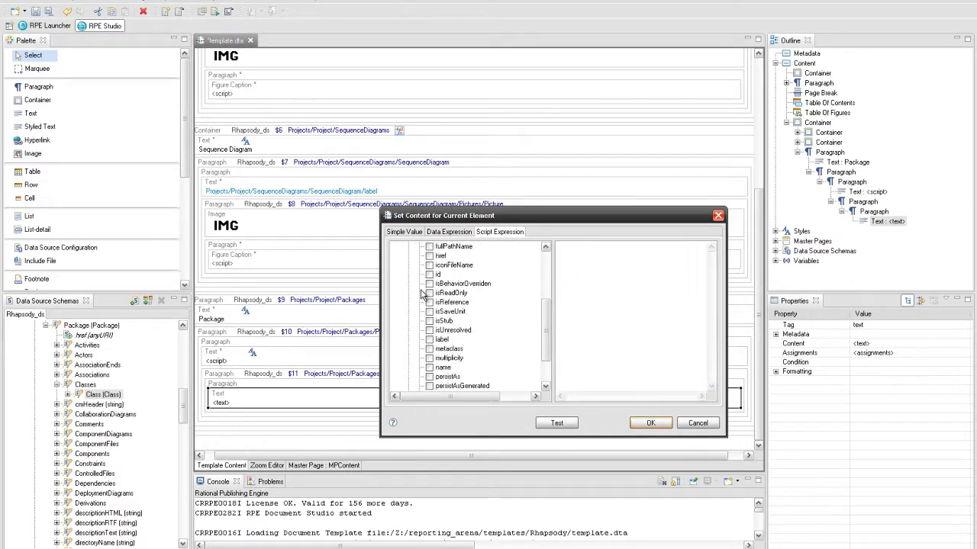
pyautogui.click(588, 323)
pyautogui.write('name + " ( Class )')
pyautogui.click(647, 424)
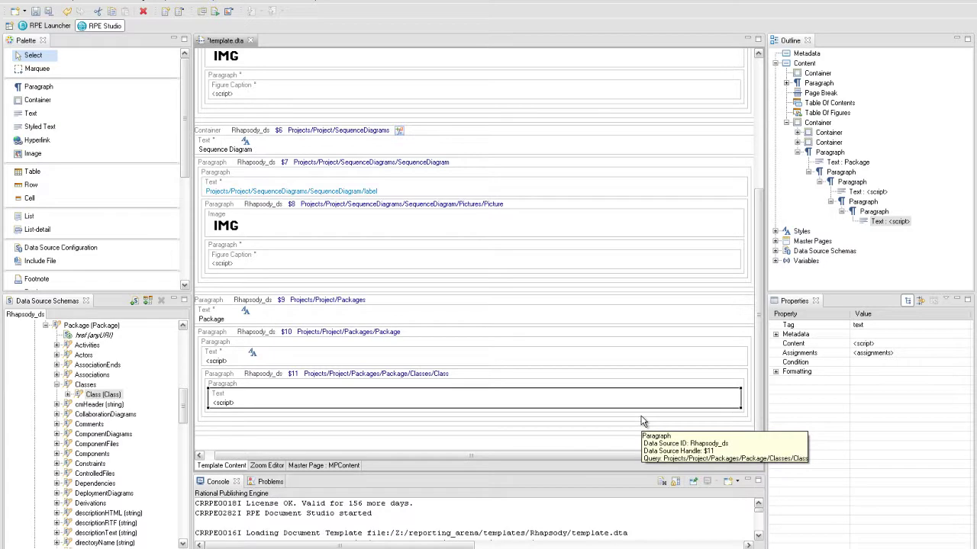
# - Apply heading style 3 to the script text element under the $11 Class paragraph
pyautogui.rightClick(632, 407)
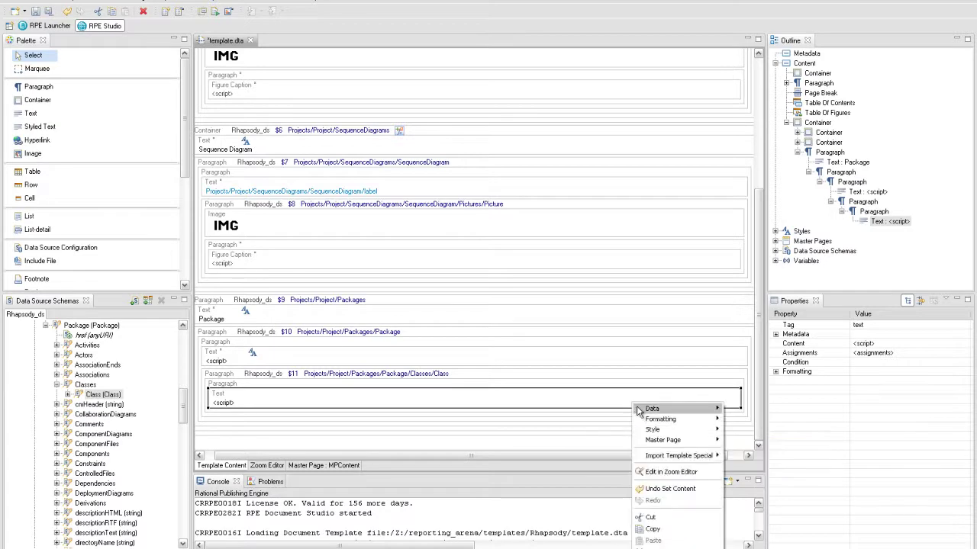
pyautogui.moveTo(706, 432)
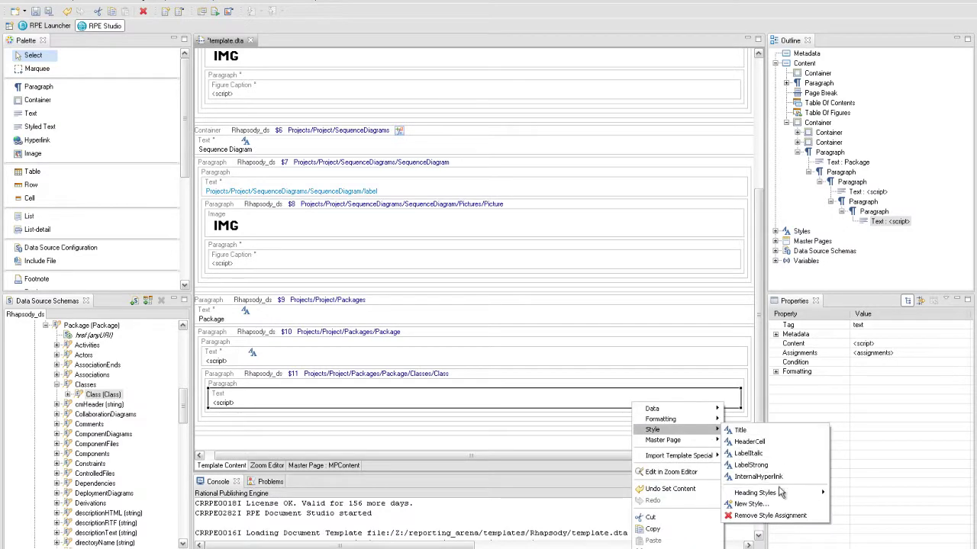
pyautogui.moveTo(815, 496)
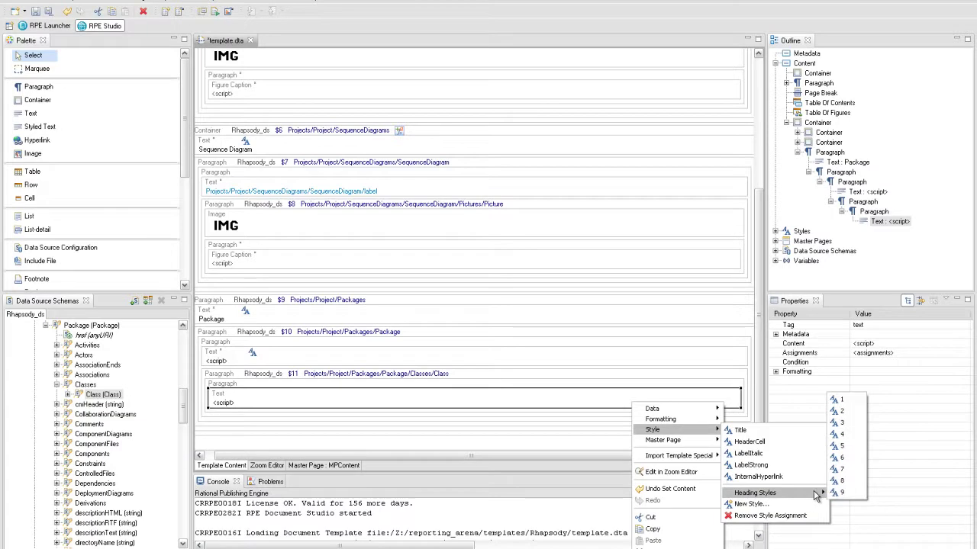
pyautogui.click(840, 425)
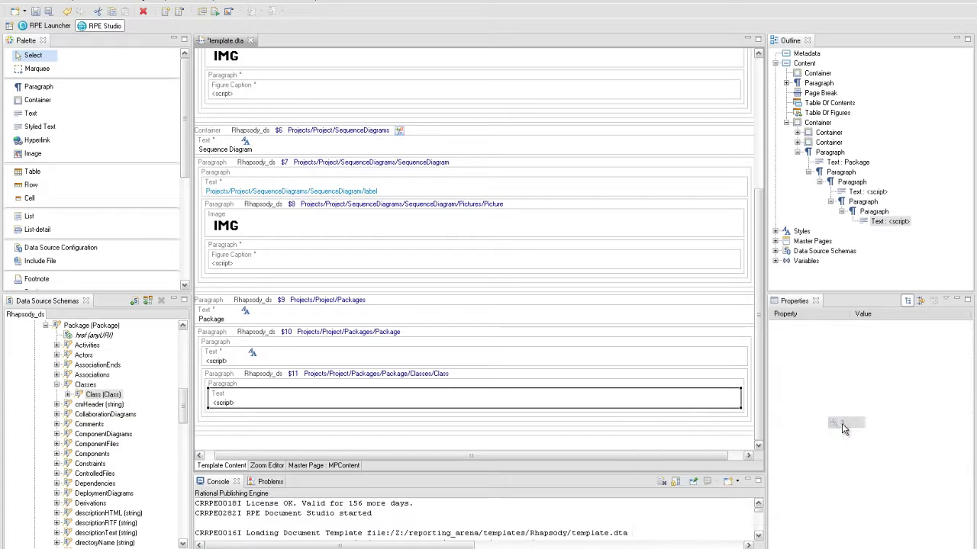
# - Insert a second paragraph inside the $11 Class paragraph and assign it the class's Operations query with context $11 - Projects/Project/Packages/Package/Classes/Class
pyautogui.rightClick(244, 418)
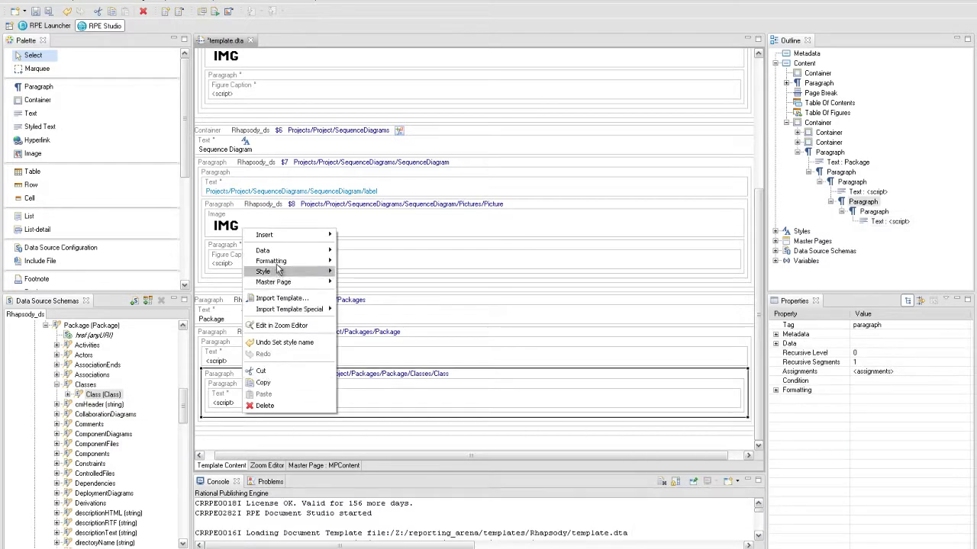
pyautogui.moveTo(309, 236)
pyautogui.click(341, 240)
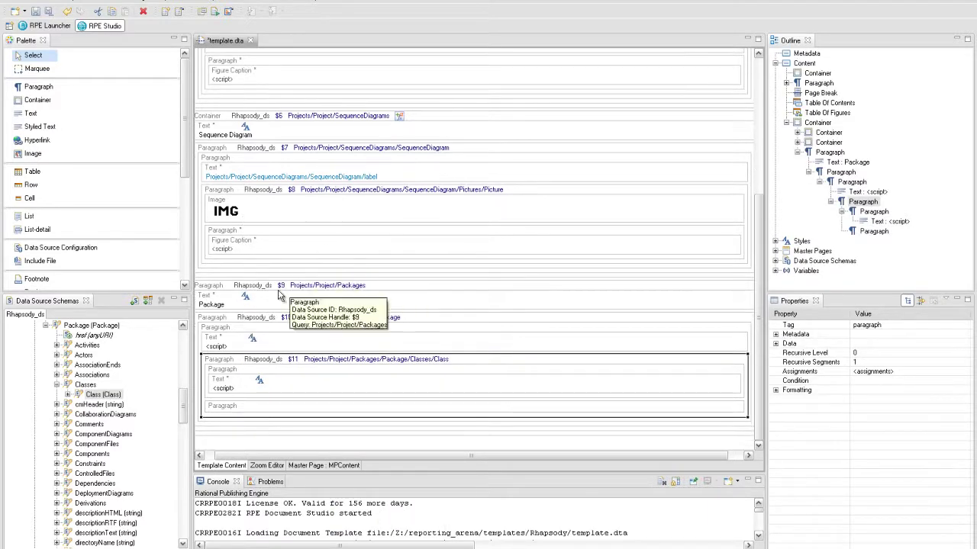
pyautogui.click(68, 396)
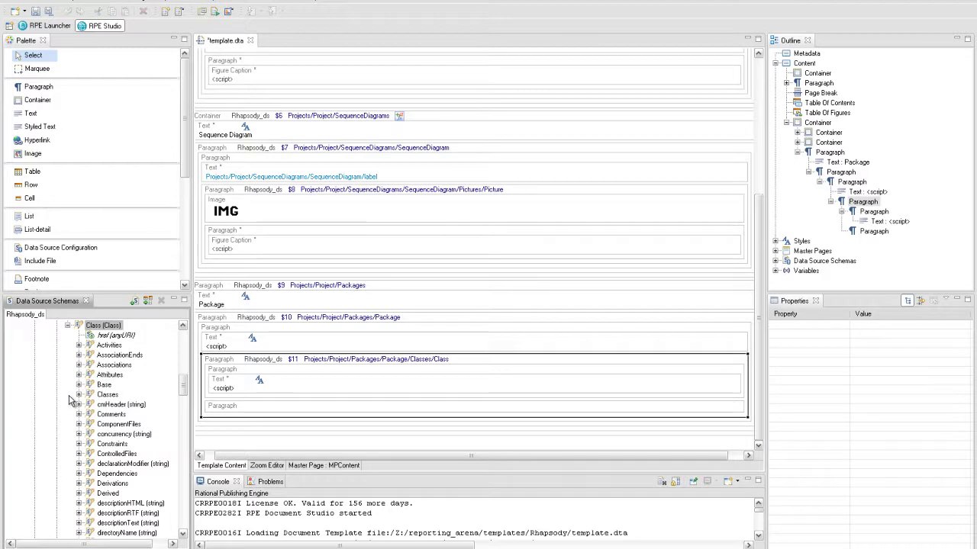
pyautogui.scroll(-7, 69, 400)
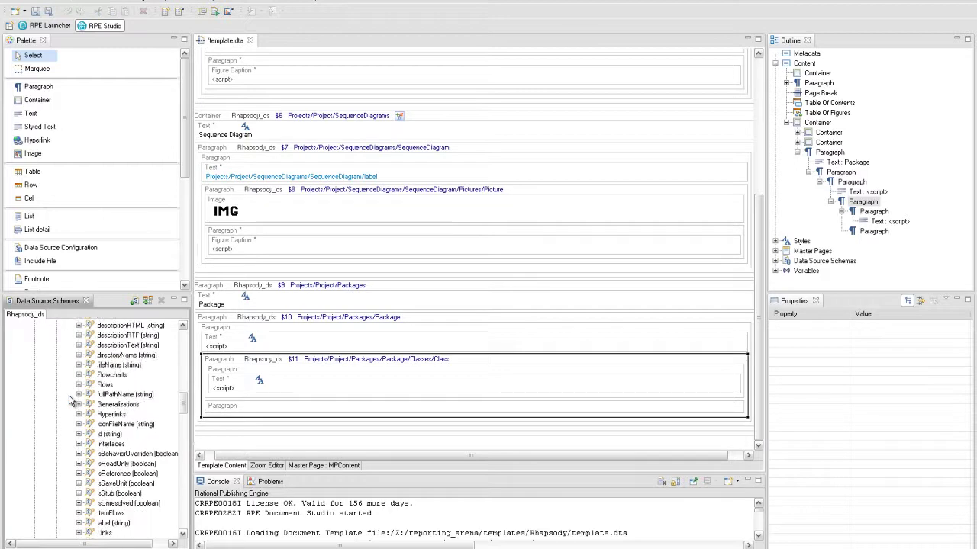
pyautogui.scroll(-4, 69, 400)
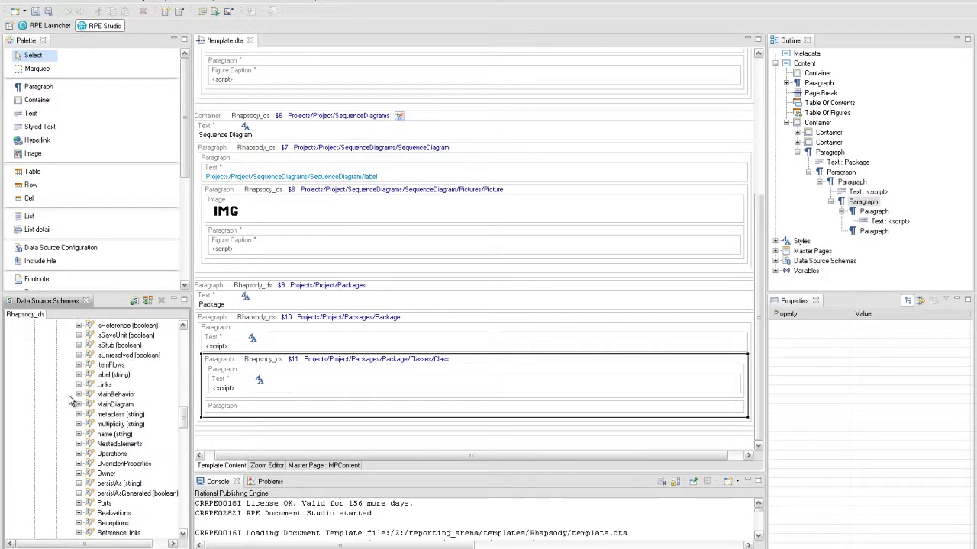
pyautogui.moveTo(99, 454); pyautogui.dragTo(260, 401)
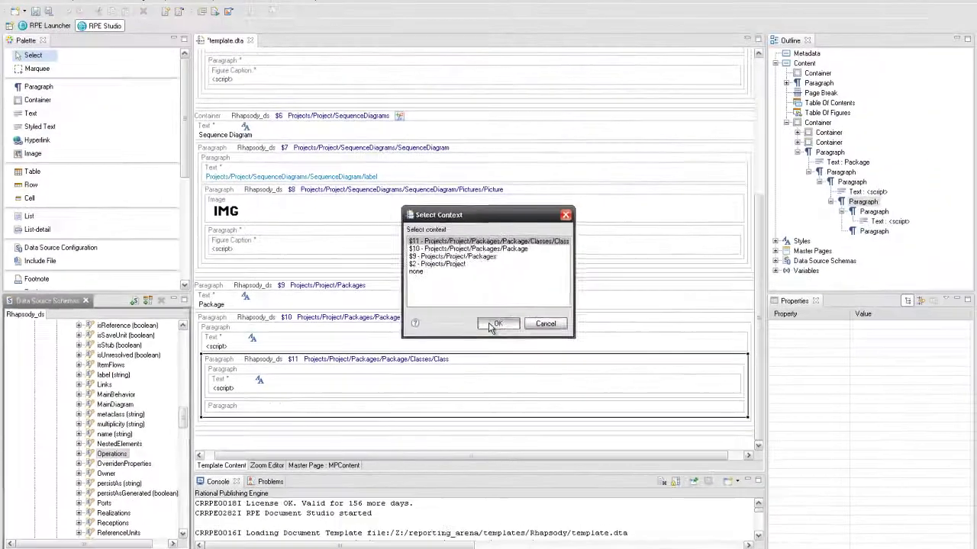
pyautogui.click(643, 204)
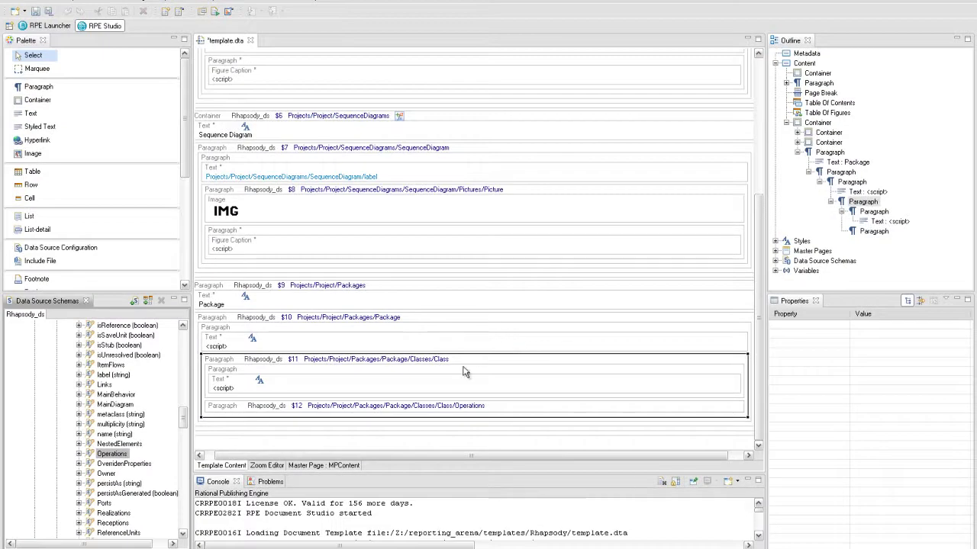
# - Insert two containers inside the $12 Projects/Project/Packages/Package/Classes/Class/Operations paragraph
pyautogui.rightClick(447, 409)
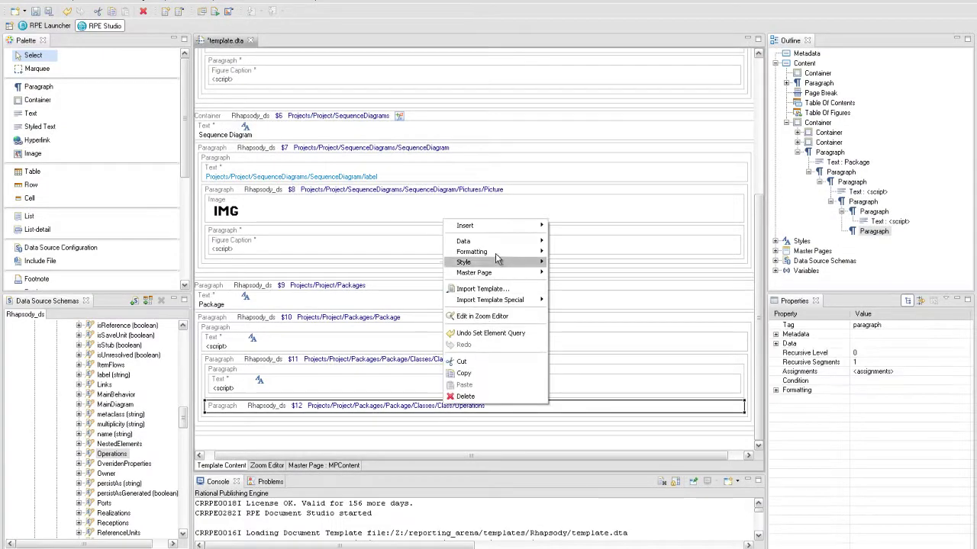
pyautogui.moveTo(496, 224)
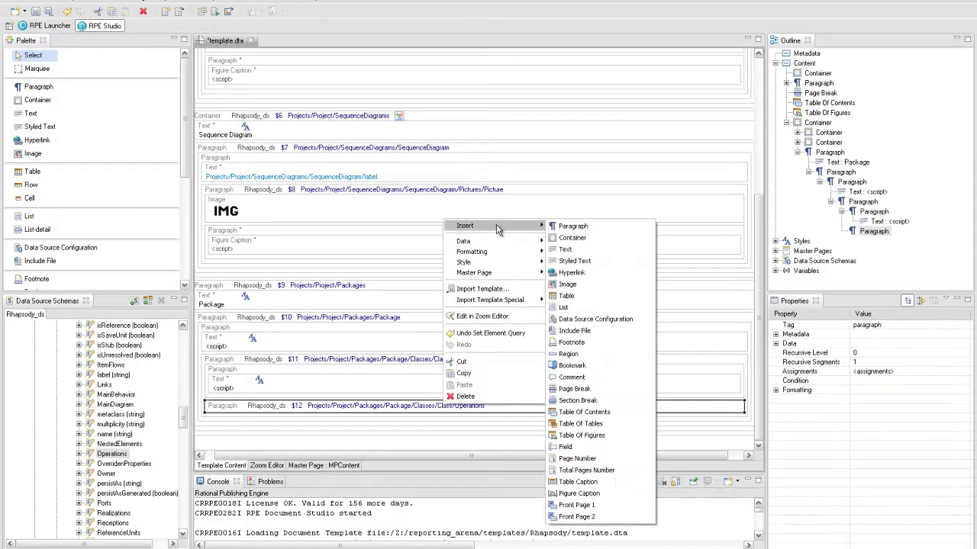
pyautogui.click(567, 236)
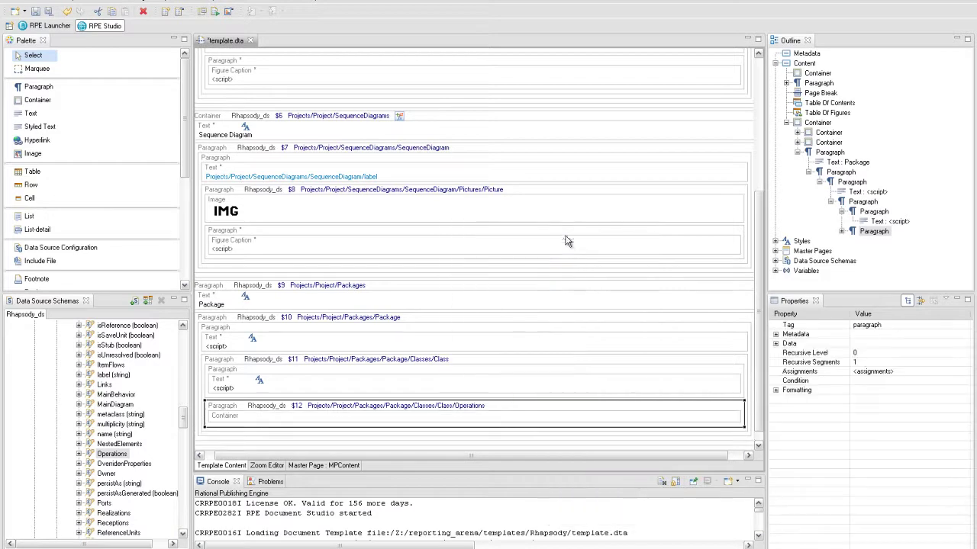
pyautogui.rightClick(472, 409)
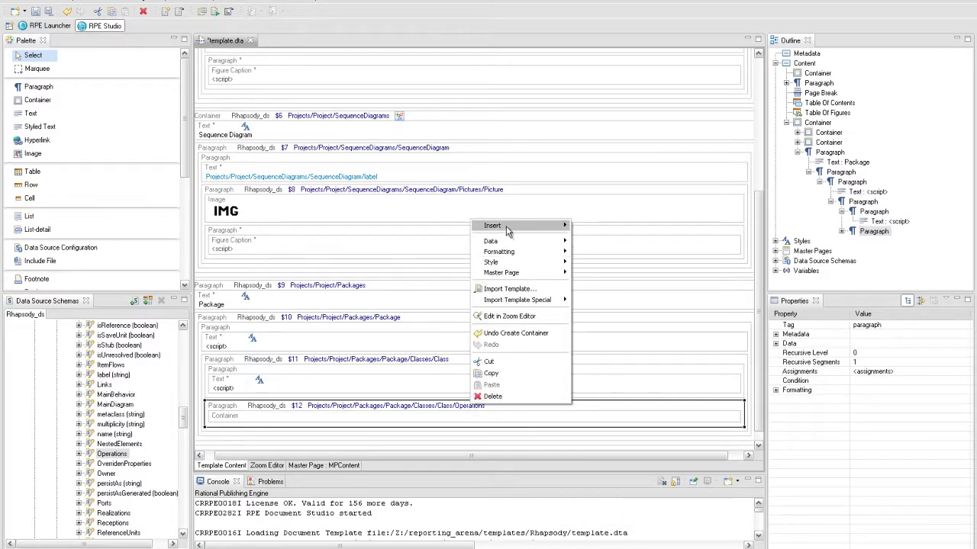
pyautogui.moveTo(506, 227)
pyautogui.click(574, 239)
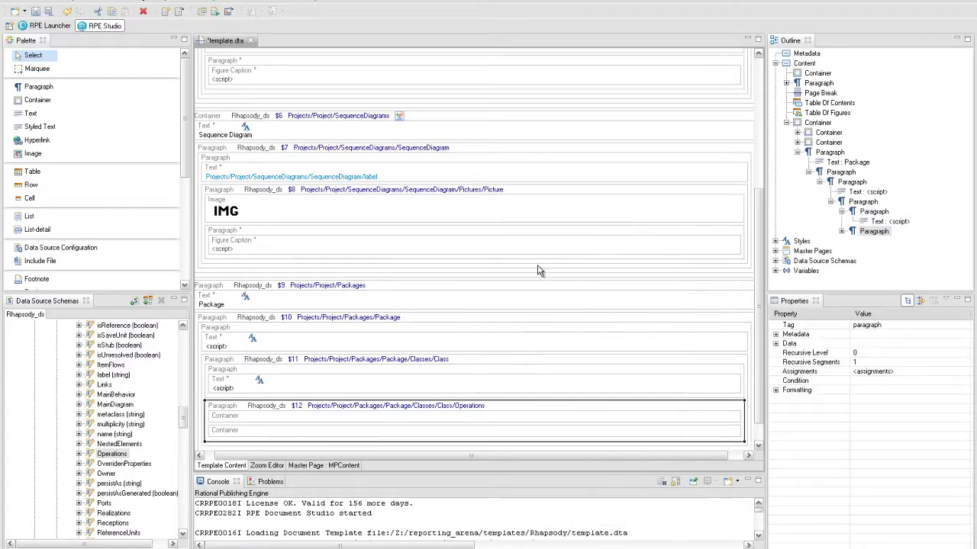
# - Insert a text element into the first container of the $12 Operations paragraph and set its content to "Operations:"
pyautogui.rightClick(417, 419)
pyautogui.moveTo(482, 428)
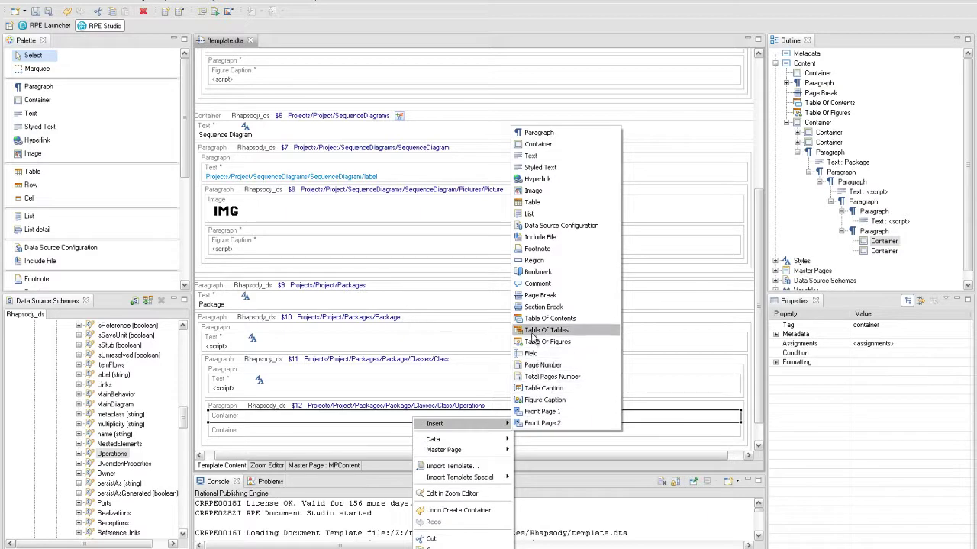
pyautogui.click(531, 158)
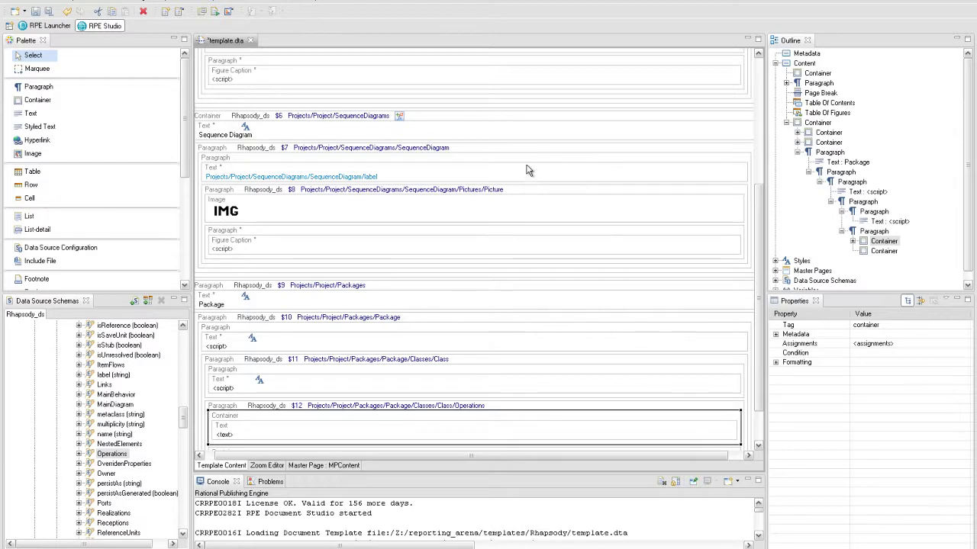
pyautogui.click(387, 434)
pyautogui.doubleClick(388, 434)
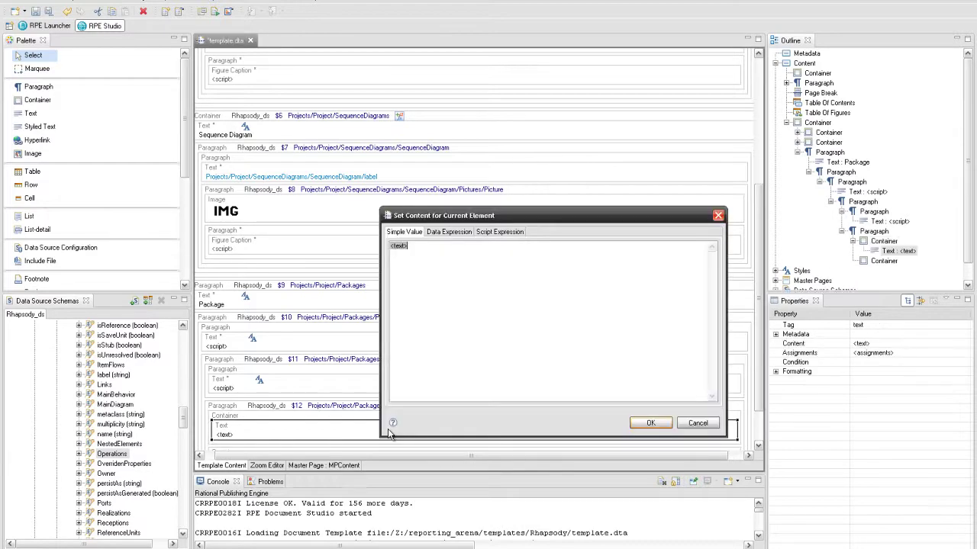
pyautogui.write('Operations:')
pyautogui.click(649, 424)
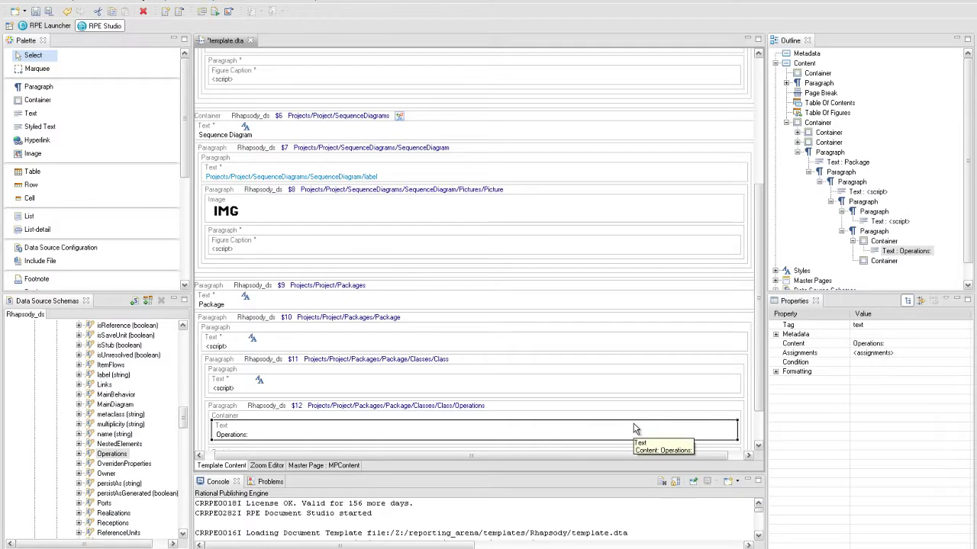
# - Set the bold font property of the "Operations:" text element to true
pyautogui.click(775, 371)
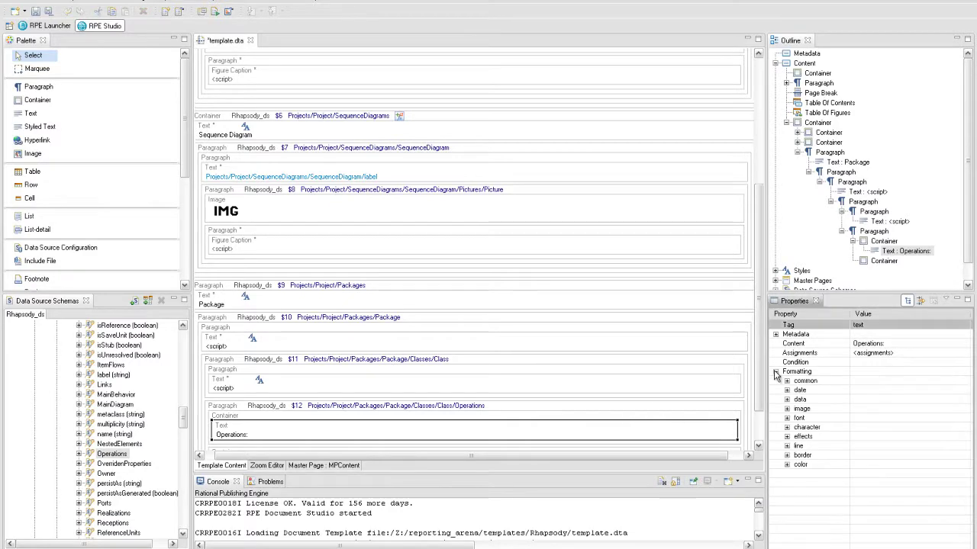
pyautogui.click(787, 418)
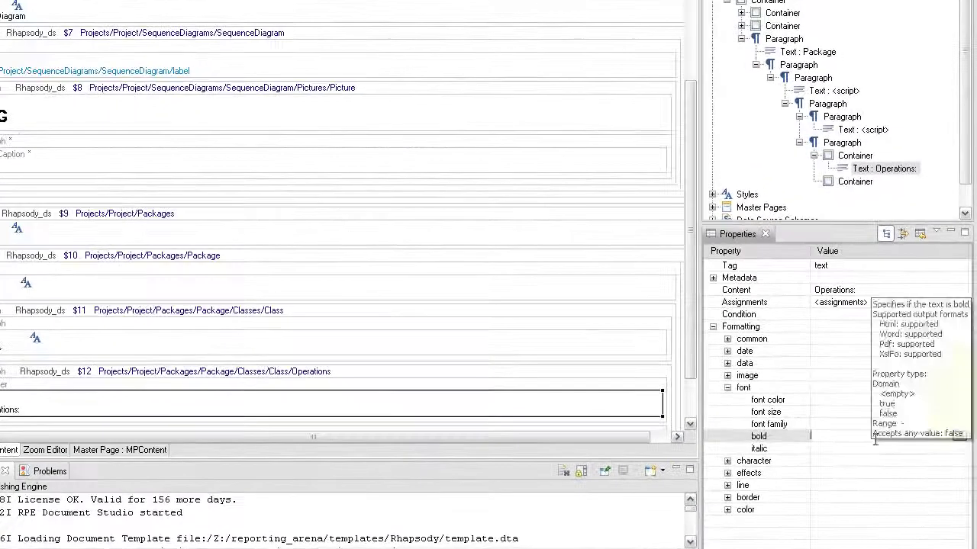
pyautogui.click(946, 454)
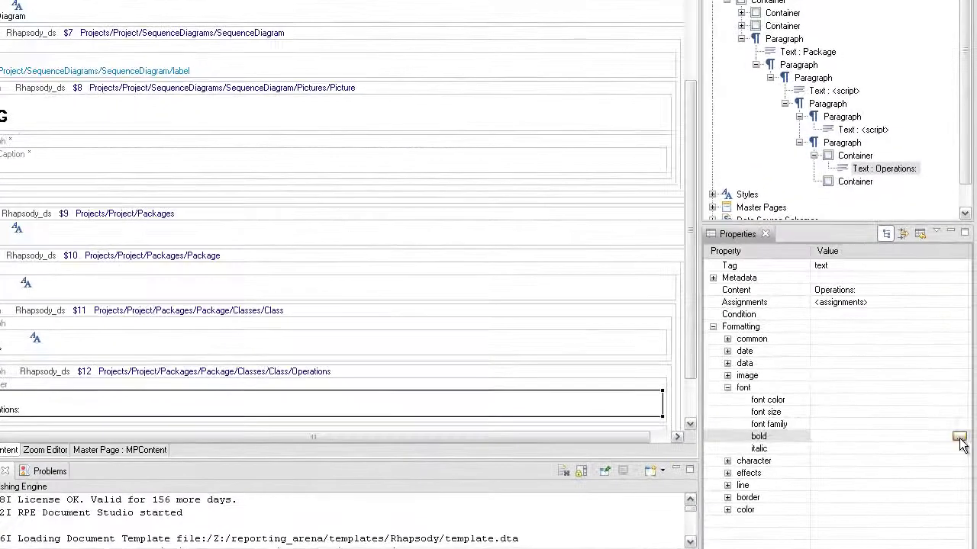
pyautogui.click(963, 455)
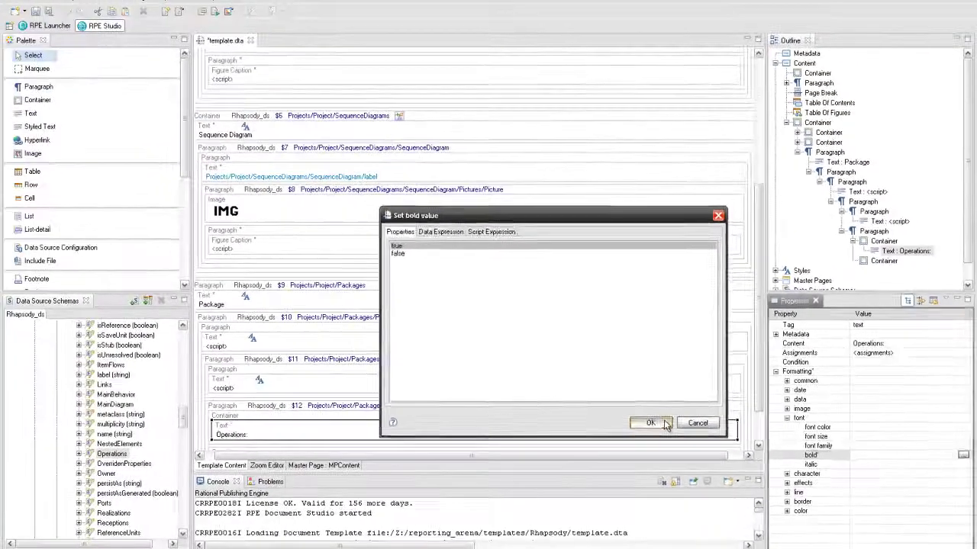
pyautogui.click(649, 423)
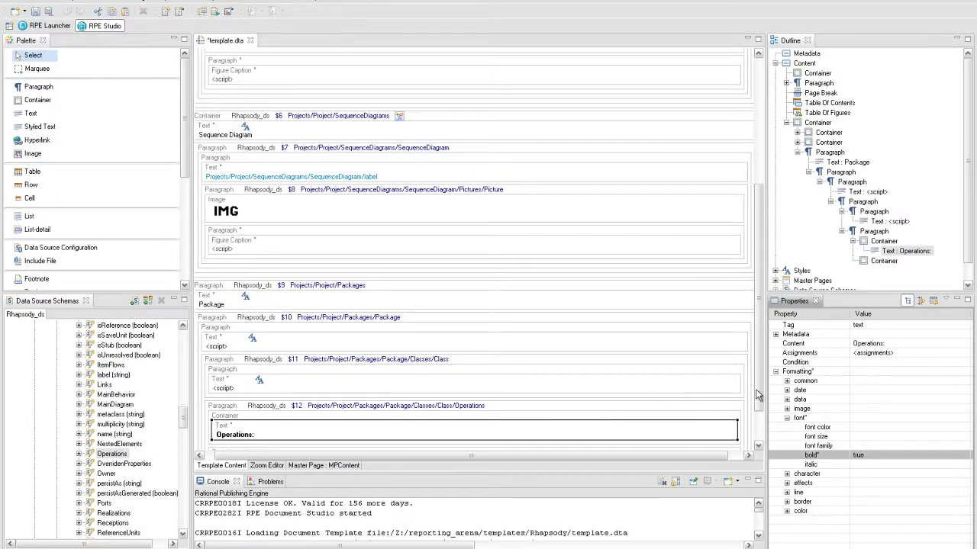
# - Insert a table with 2 rows and 5 columns into the empty second container of the $12 Operations paragraph
pyautogui.scroll(-2, 757, 394)
pyautogui.rightClick(588, 405)
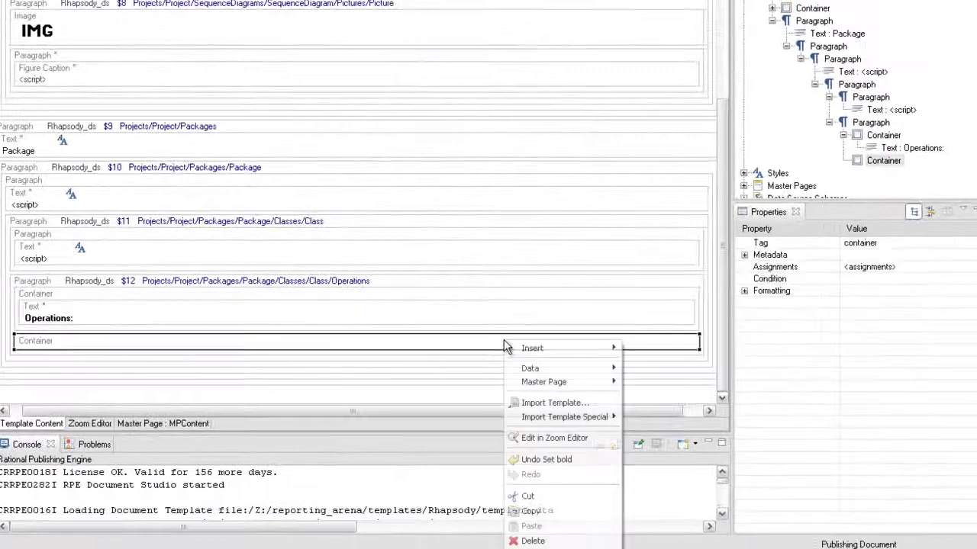
pyautogui.moveTo(534, 349)
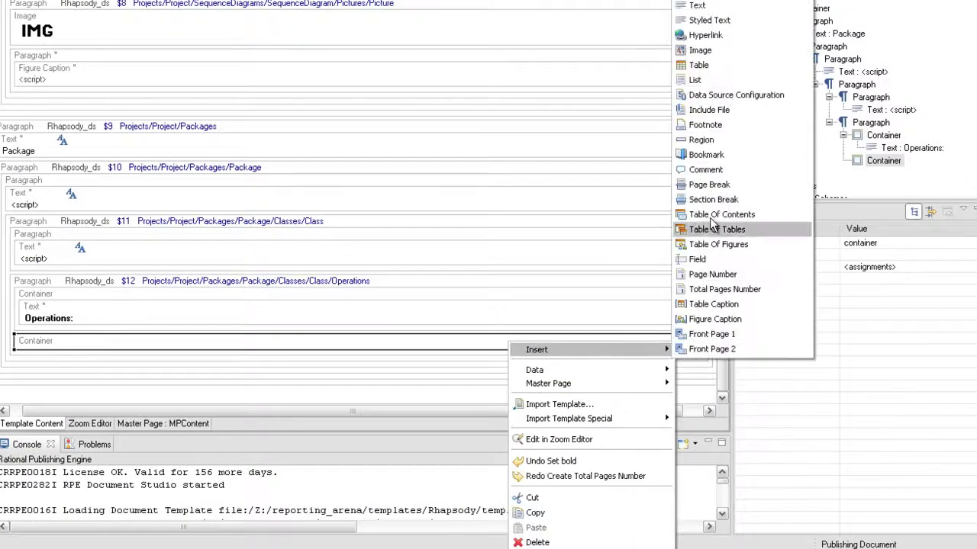
pyautogui.click(703, 66)
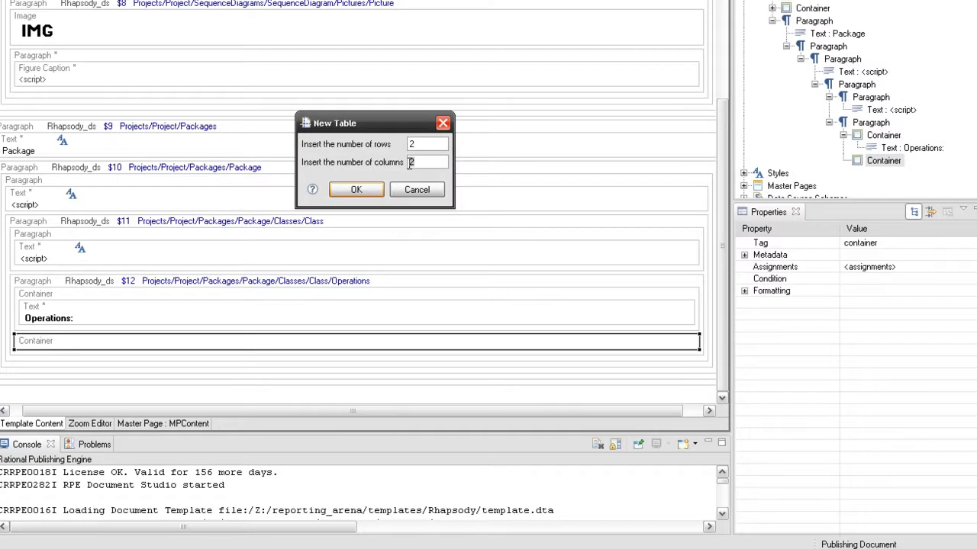
pyautogui.click(376, 189)
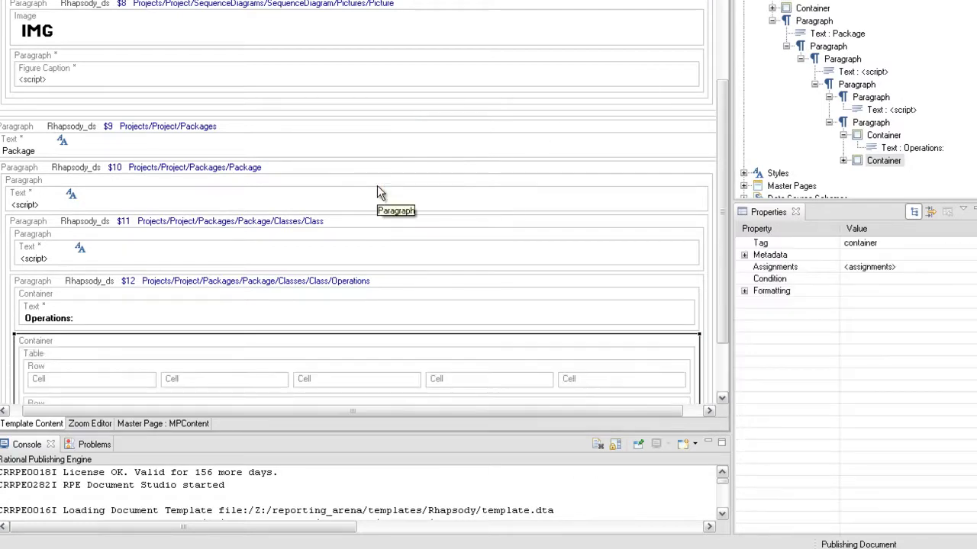
# - Add a text element to each of the five cells in the first row of the operations table
pyautogui.scroll(-2, 377, 185)
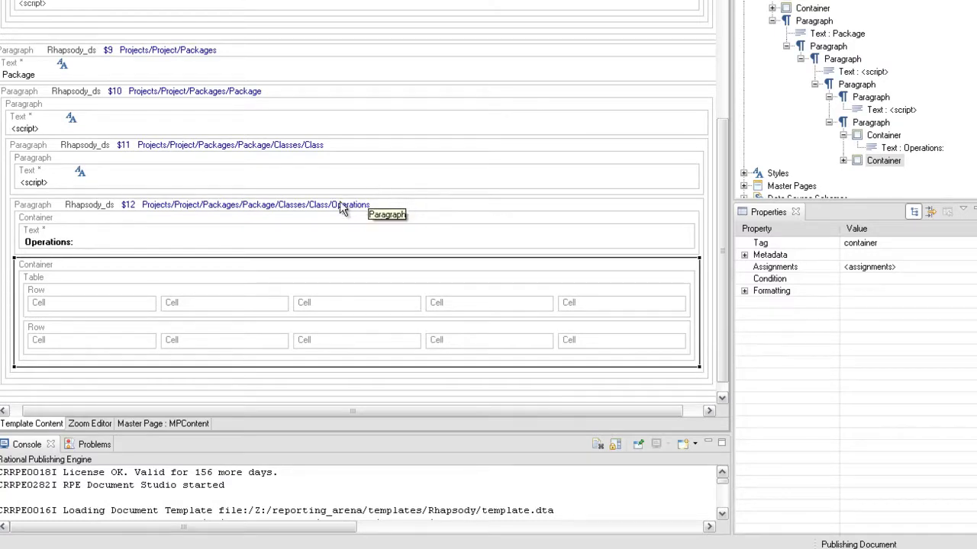
pyautogui.rightClick(127, 302)
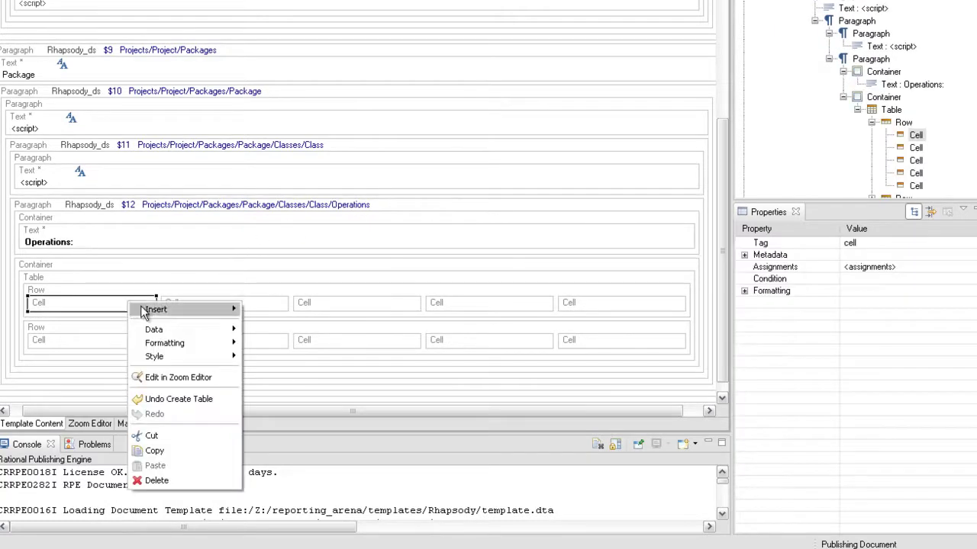
pyautogui.moveTo(196, 311)
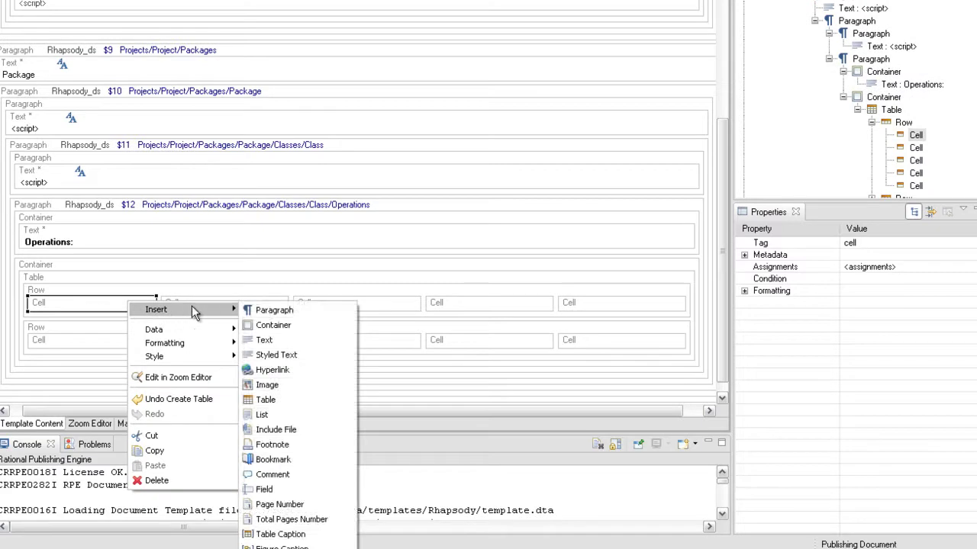
pyautogui.click(275, 342)
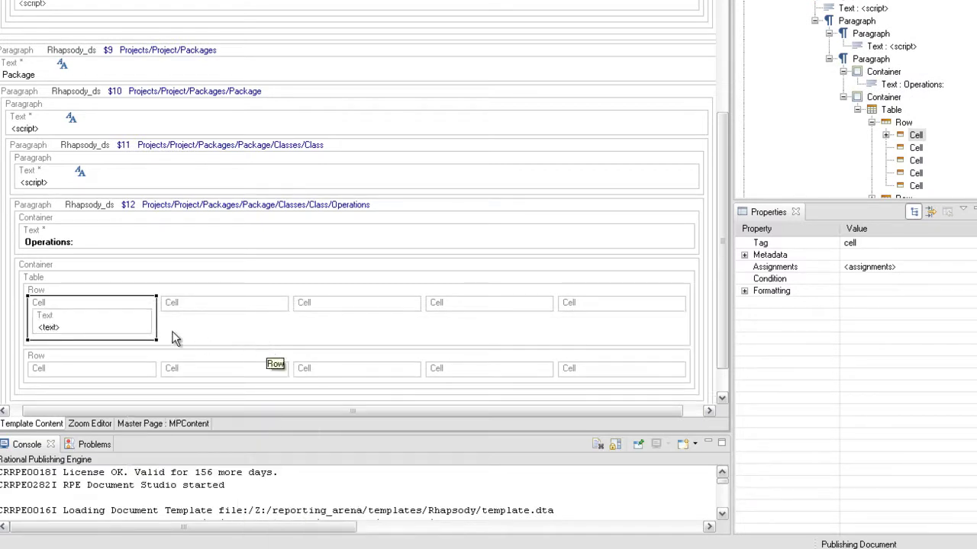
pyautogui.click(110, 318)
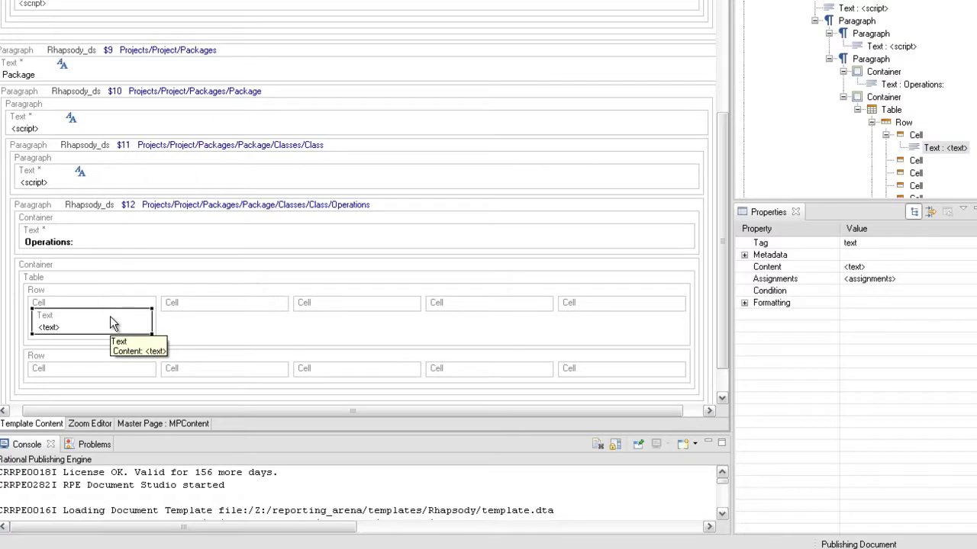
pyautogui.click(183, 312)
pyautogui.hotkey('ctrl', 'v')
pyautogui.click(327, 308)
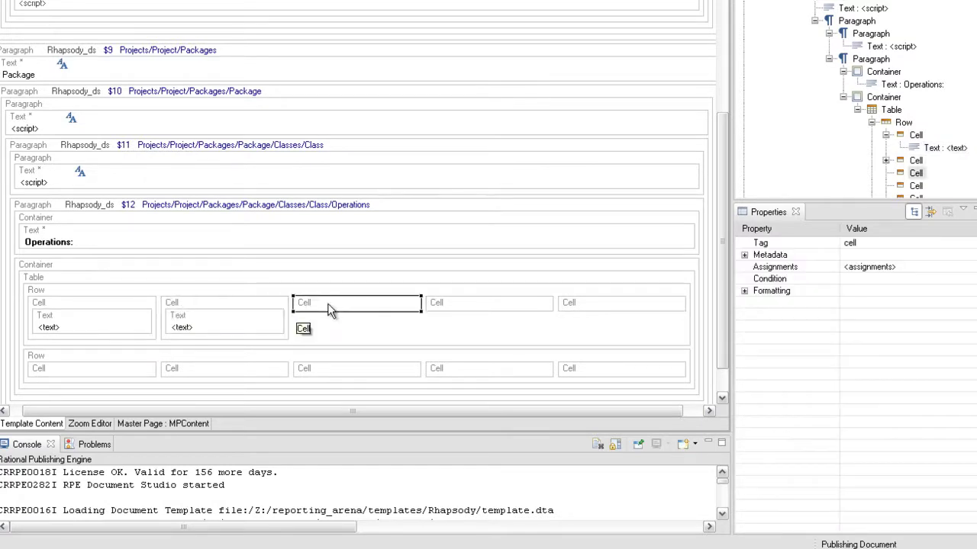
pyautogui.hotkey('ctrl', 'v')
pyautogui.click(468, 303)
pyautogui.hotkey('ctrl', 'v')
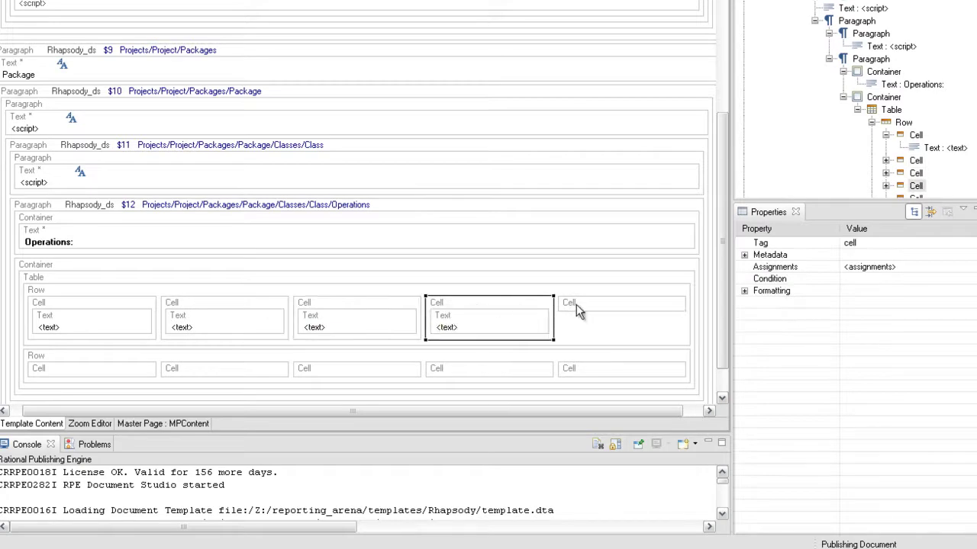
pyautogui.click(576, 304)
pyautogui.hotkey('ctrl', 'v')
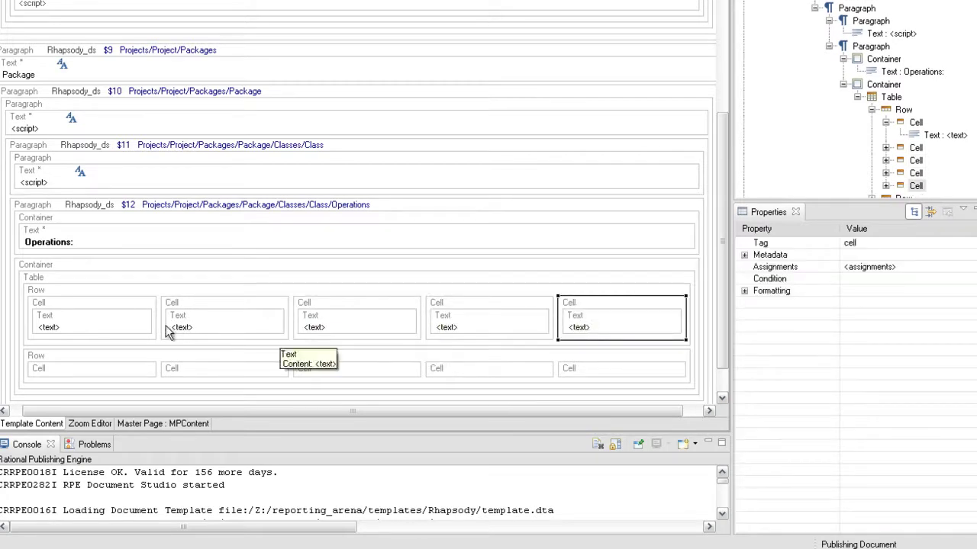
# - Set the text of the first two header cells in the operations table to "Label" and "Description"
pyautogui.doubleClick(123, 324)
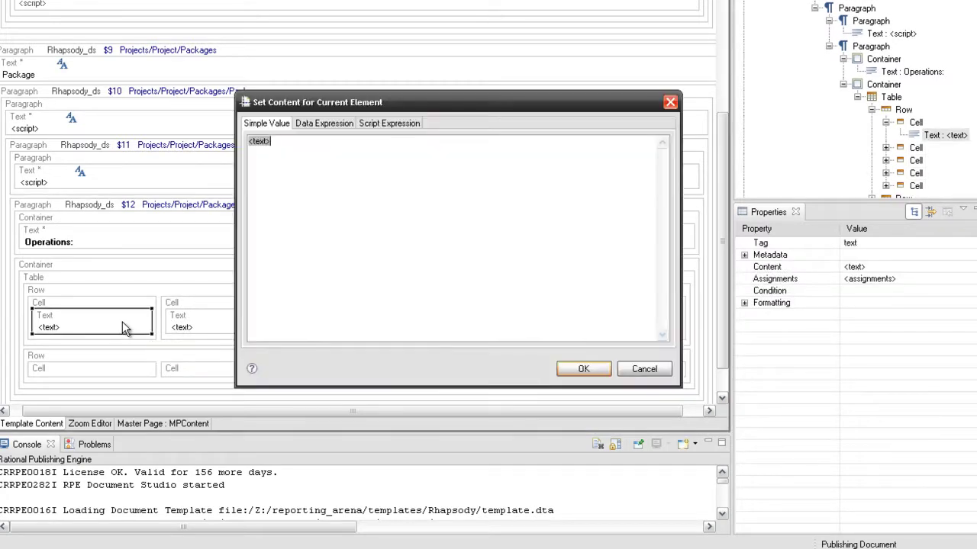
pyautogui.write('Label')
pyautogui.click(574, 374)
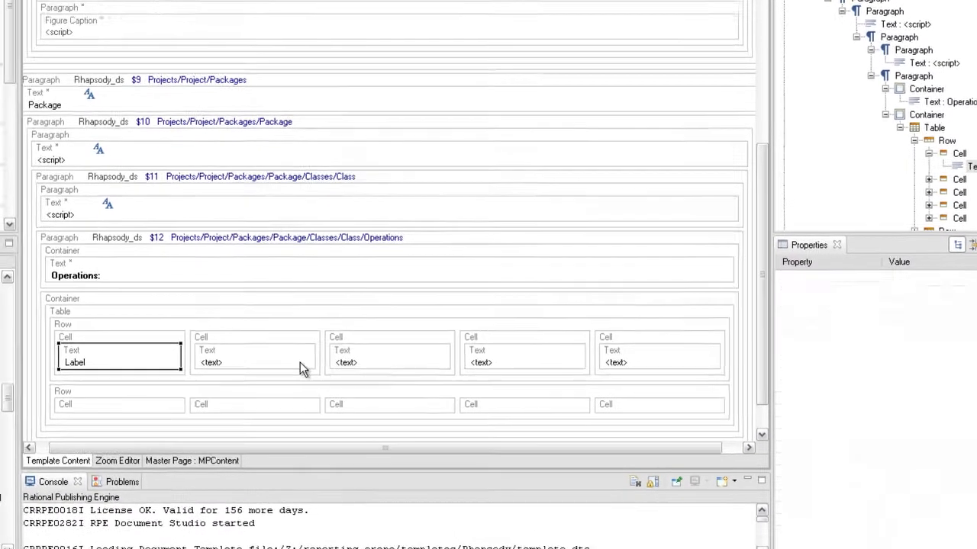
pyautogui.doubleClick(267, 328)
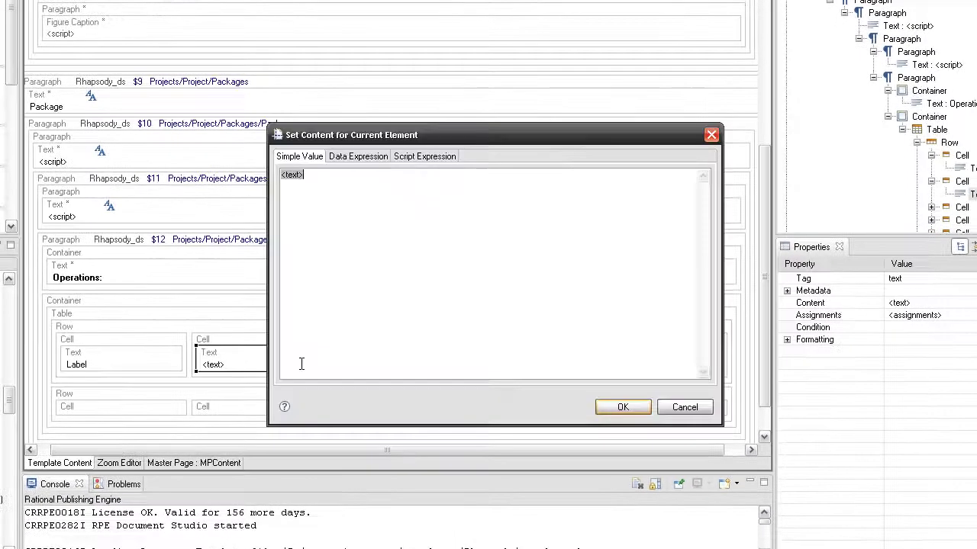
pyautogui.write('D')
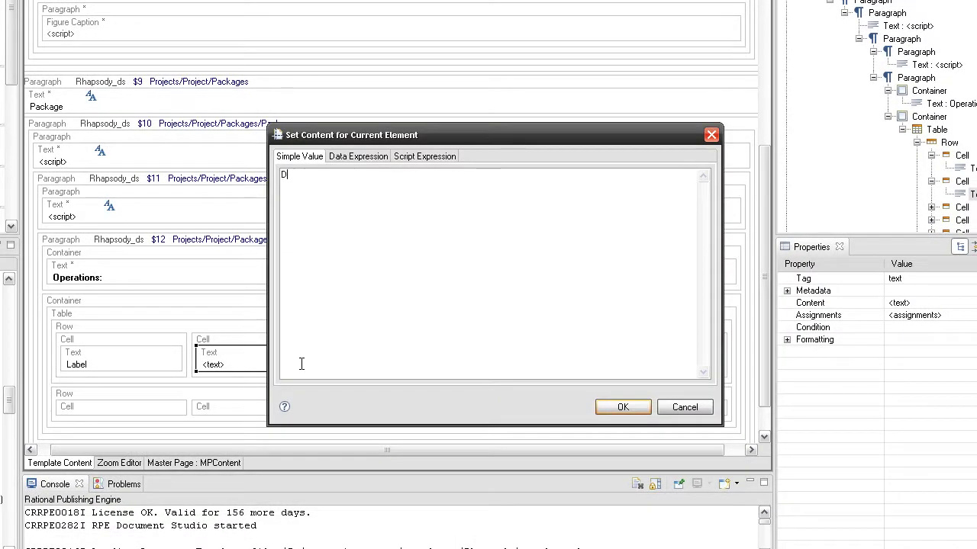
pyautogui.write('escription')
pyautogui.click(608, 410)
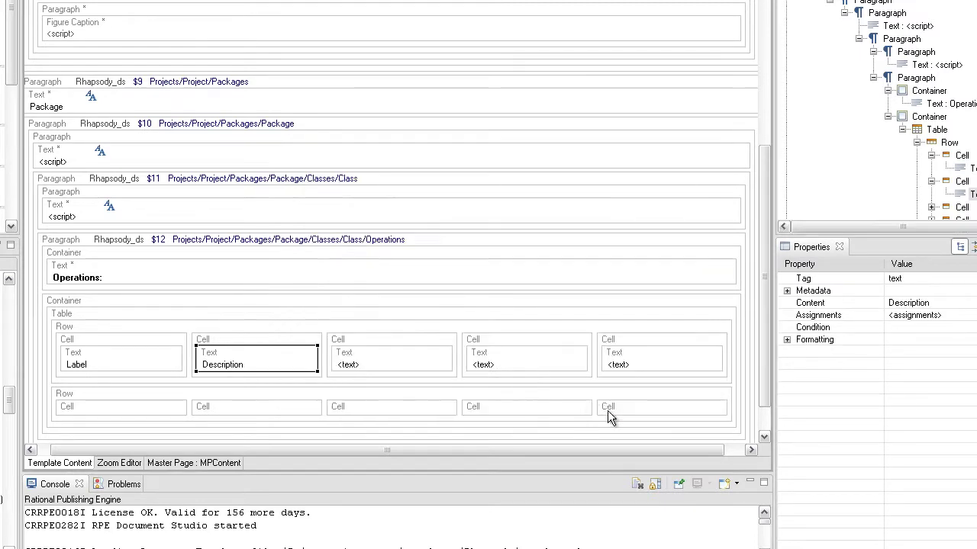
# - Set the text of the remaining three header cells to "Implementation", "Returned Type" and "Visibility"
pyautogui.doubleClick(430, 362)
pyautogui.press('BackSpace')
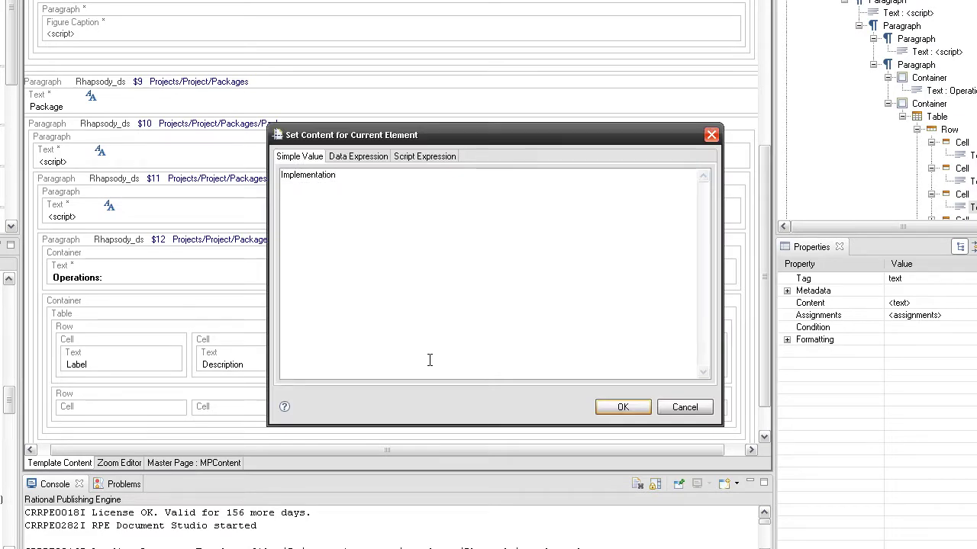
pyautogui.click(601, 406)
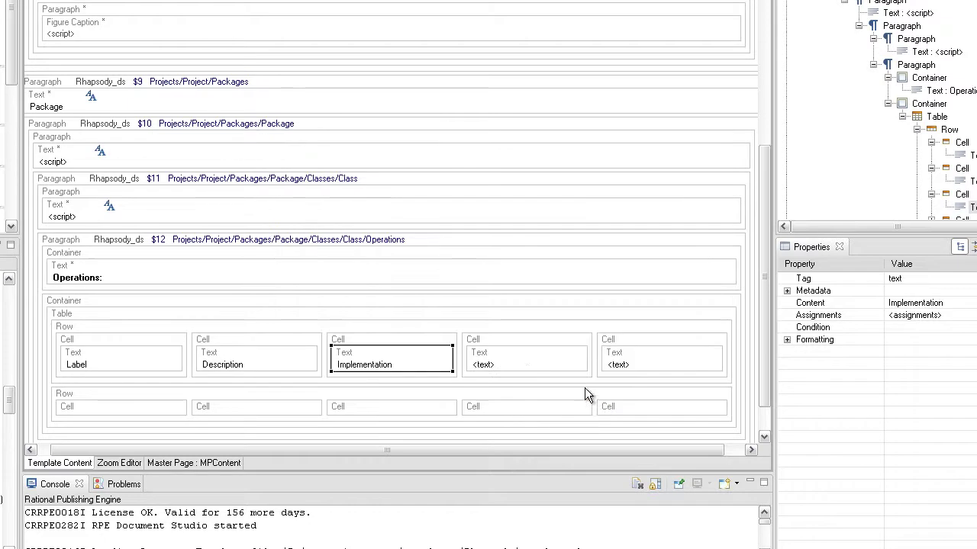
pyautogui.doubleClick(515, 362)
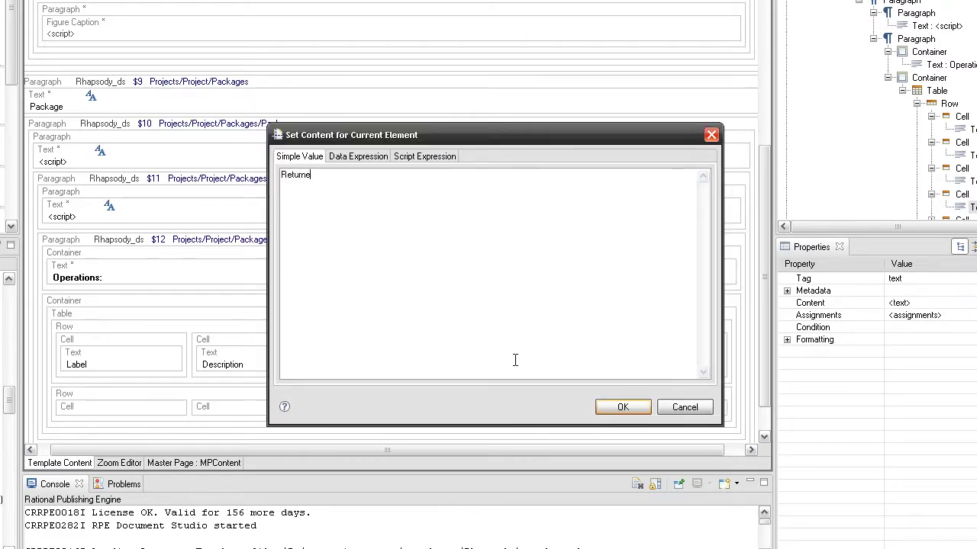
pyautogui.write('Returned Type')
pyautogui.click(639, 412)
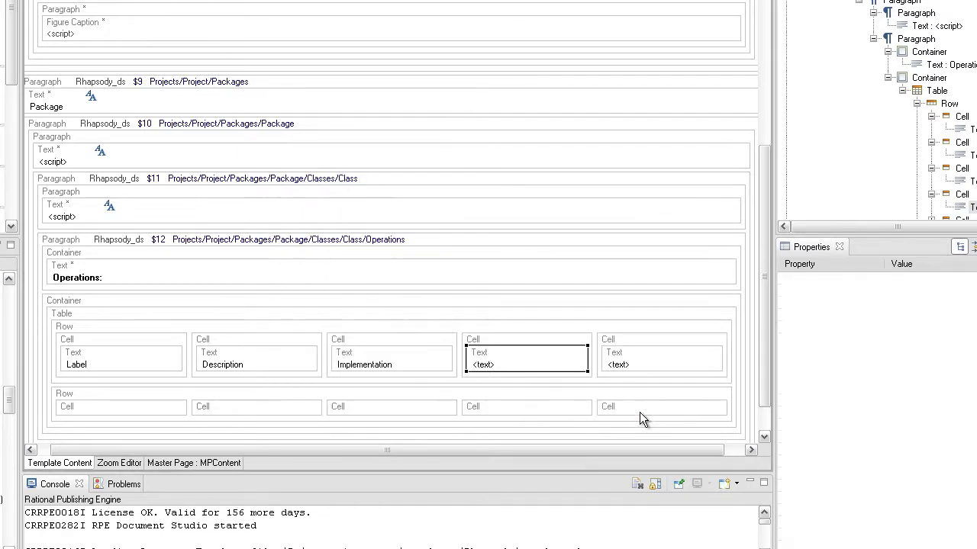
pyautogui.doubleClick(624, 367)
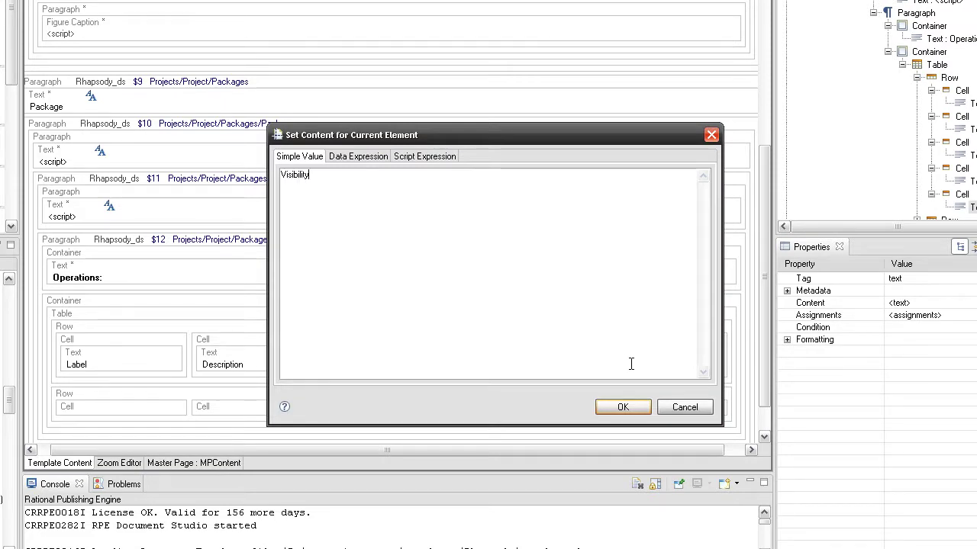
pyautogui.click(640, 407)
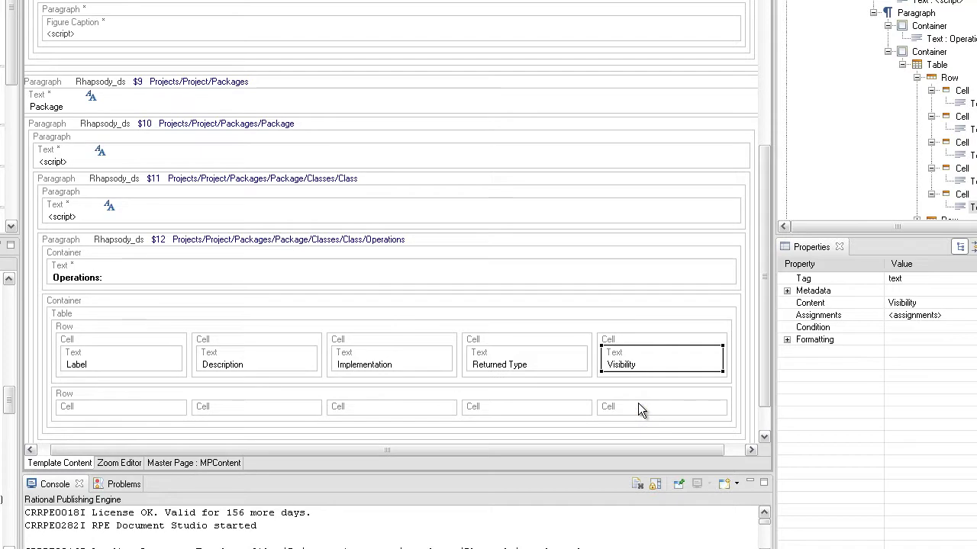
# - Make all five header texts, from Visibility back to Label, bold
pyautogui.hotkey('ctrl', 'b')
pyautogui.click(518, 348)
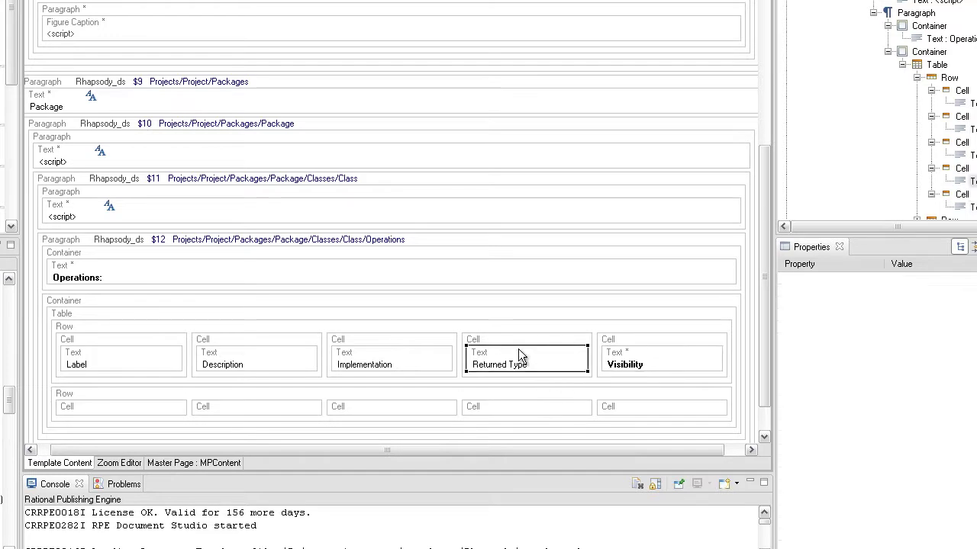
pyautogui.hotkey('ctrl', 'b')
pyautogui.click(425, 351)
pyautogui.hotkey('ctrl', 'b')
pyautogui.click(305, 360)
pyautogui.hotkey('ctrl', 'b')
pyautogui.click(163, 360)
pyautogui.hotkey('ctrl', 'b')
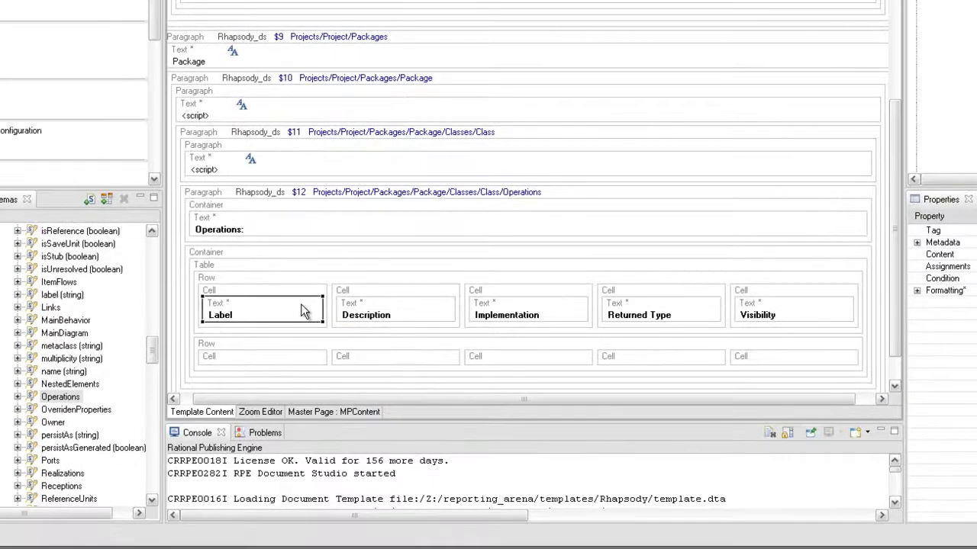
# - Assign the Operations' PrimitiveOperation query to the table's second row with context $12 - Projects/Project/Packages/Package/Classes/Class/Operations
pyautogui.click(19, 398)
pyautogui.moveTo(83, 410); pyautogui.dragTo(263, 346)
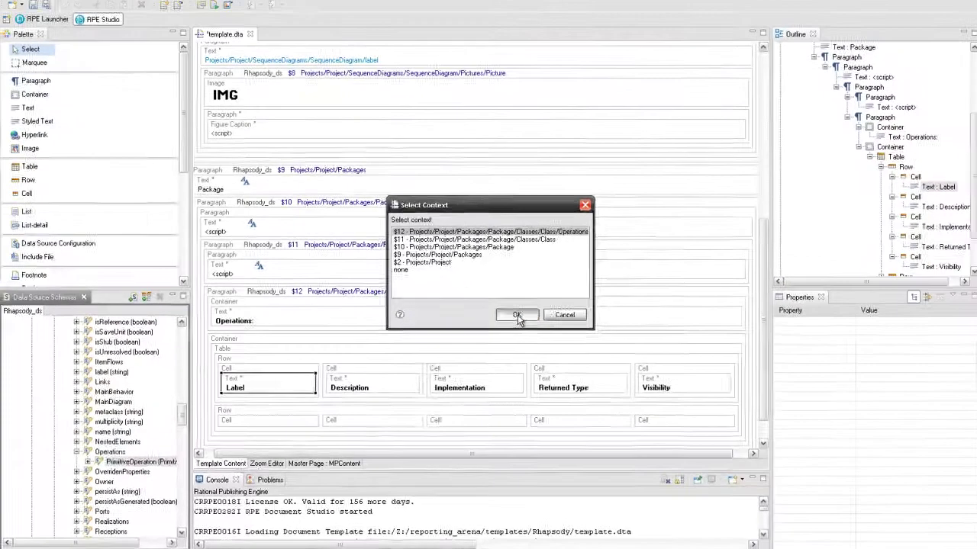
pyautogui.click(580, 222)
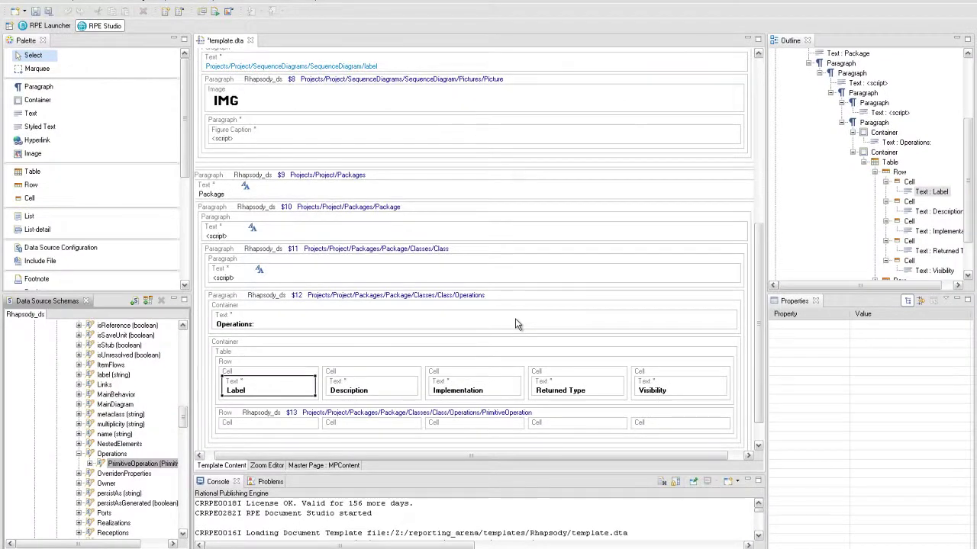
# - Insert a text element into the first cell of the $13 PrimitiveOperation row
pyautogui.scroll(-3, 122, 392)
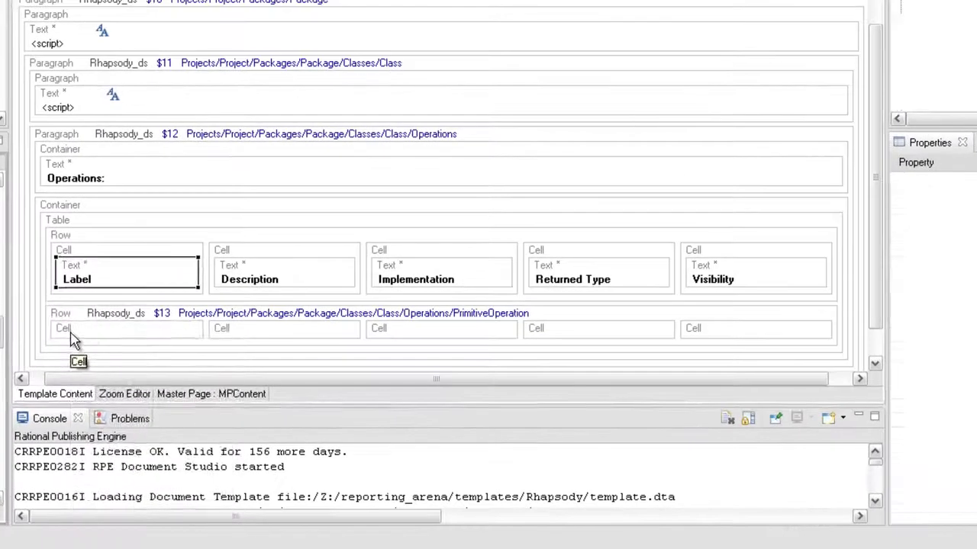
pyautogui.rightClick(233, 430)
pyautogui.moveTo(152, 345)
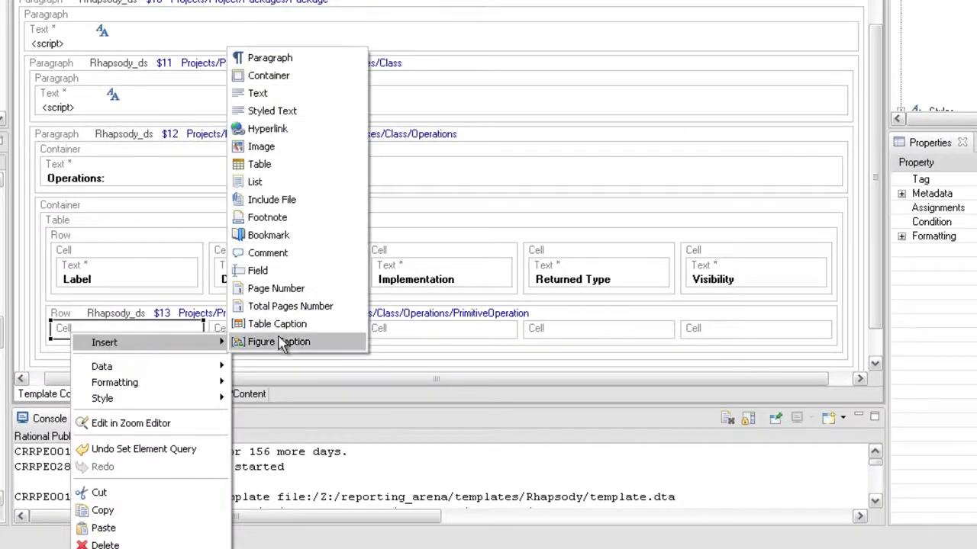
pyautogui.click(257, 93)
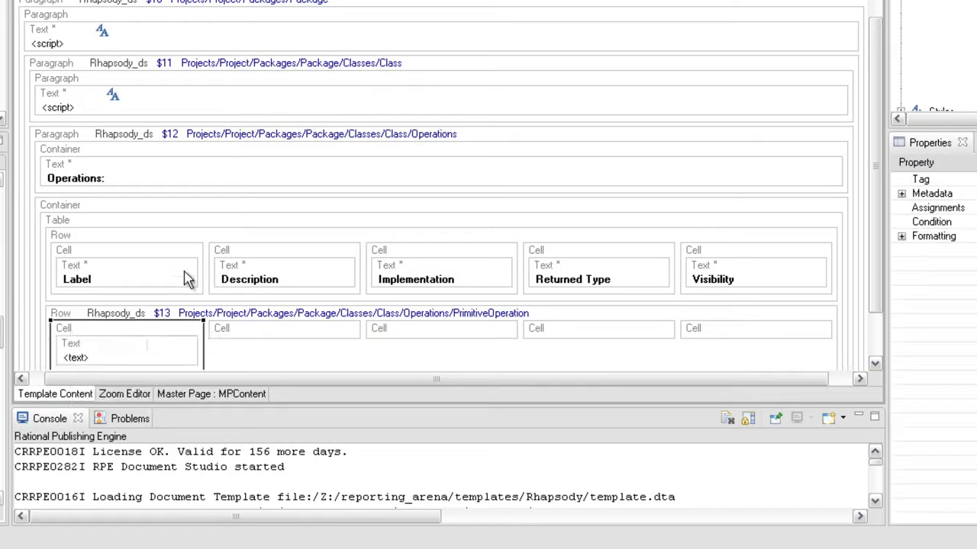
# - Set the text element under the Label header to the label attribute of $13 - Projects/Project/Packages/Package/Classes/Class/Operations/PrimitiveOperation
pyautogui.doubleClick(114, 352)
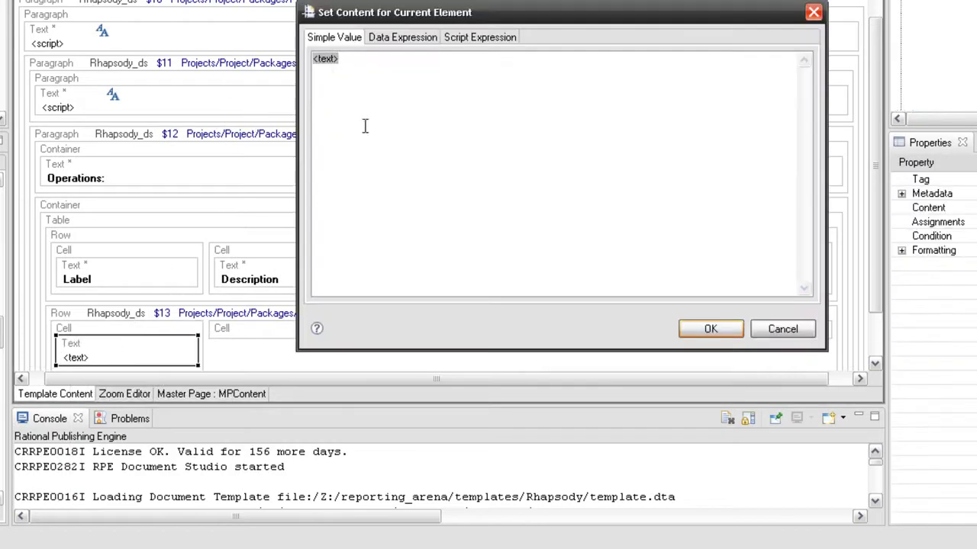
pyautogui.click(419, 42)
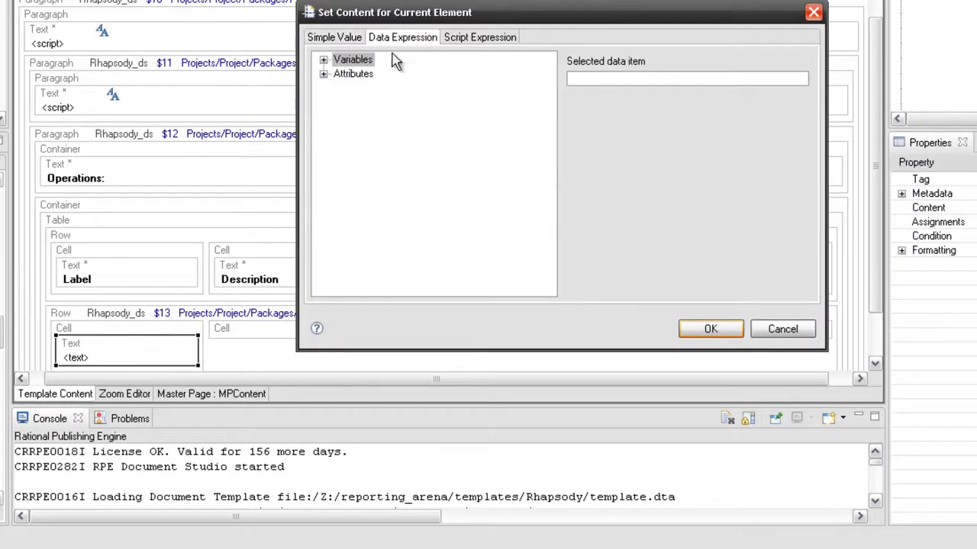
pyautogui.click(323, 75)
pyautogui.moveTo(360, 289)
pyautogui.mouseDown()
pyautogui.moveTo(438, 289)
pyautogui.moveTo(364, 294)
pyautogui.mouseUp()
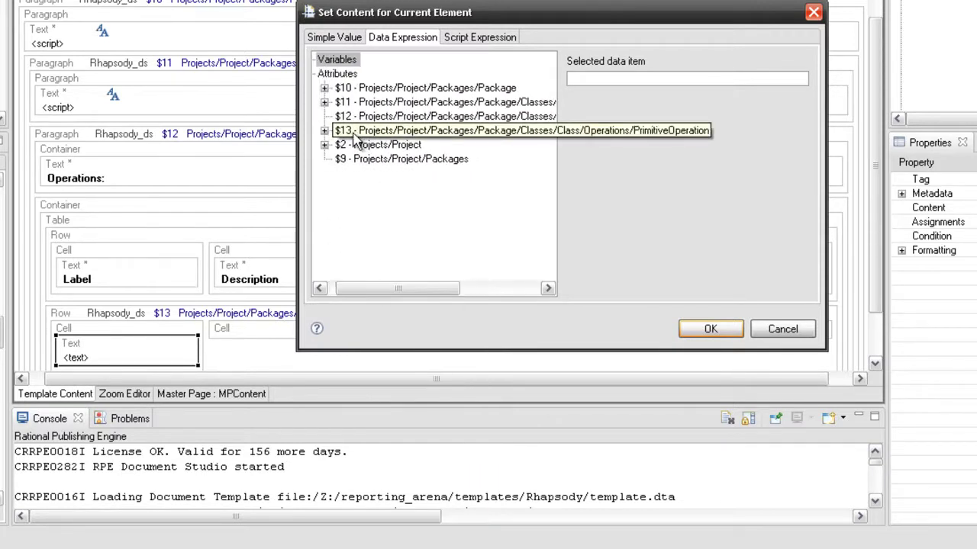
pyautogui.click(325, 132)
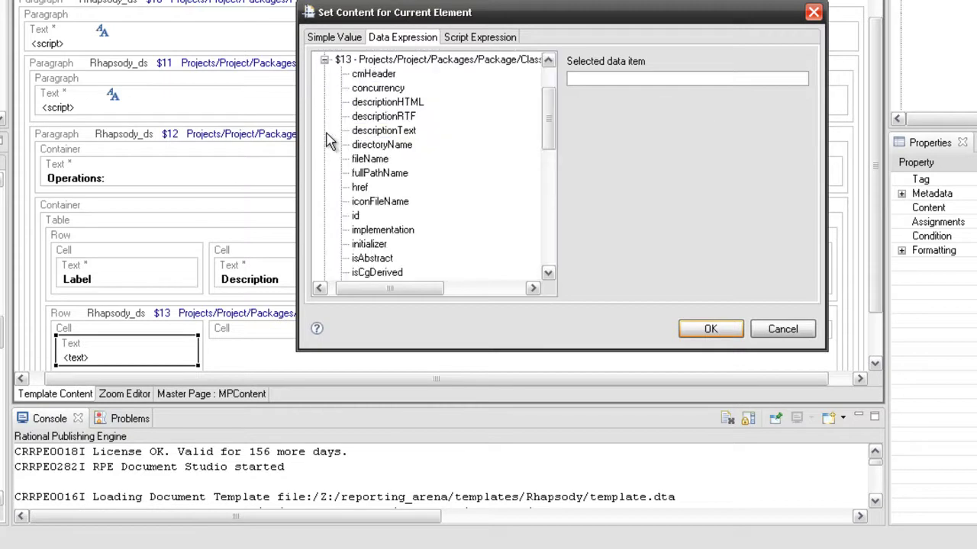
pyautogui.scroll(-4, 374, 202)
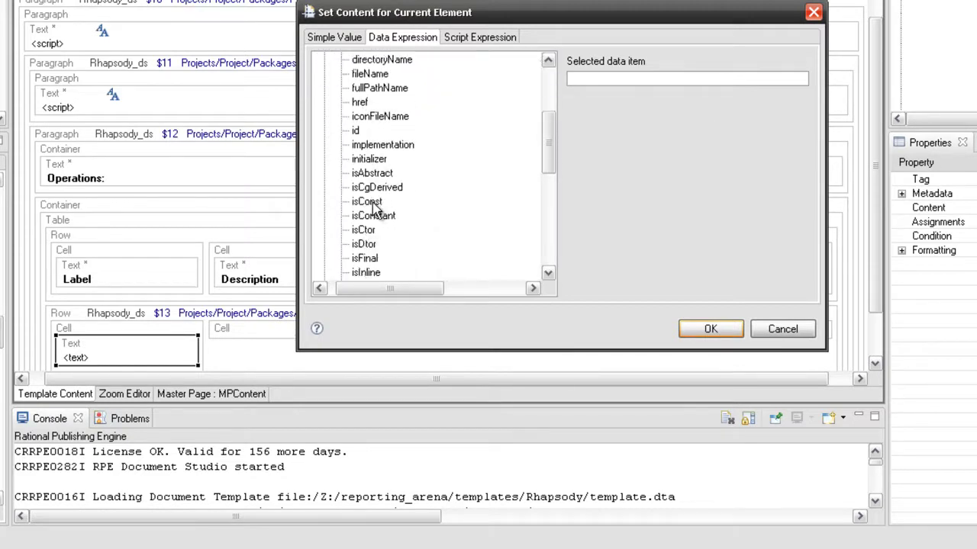
pyautogui.scroll(-6, 373, 208)
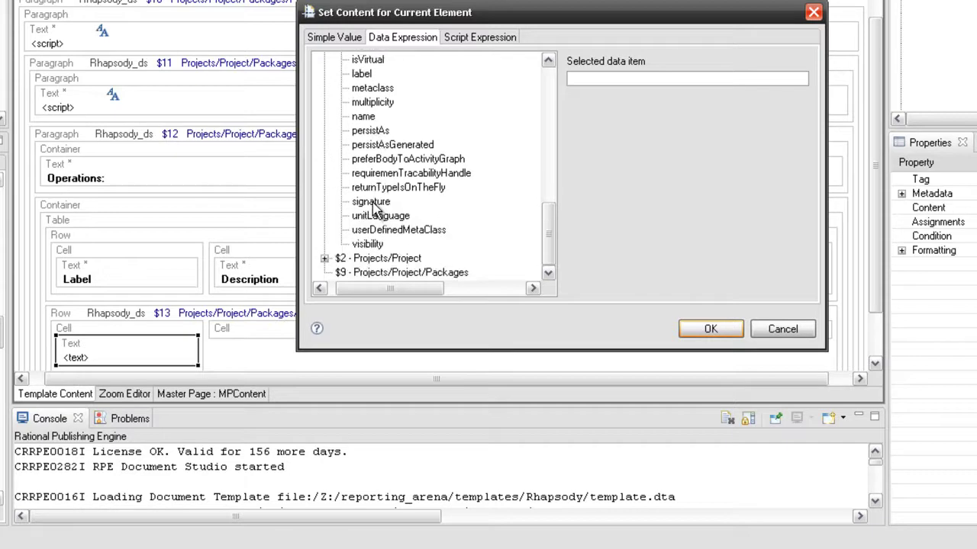
pyautogui.click(362, 73)
pyautogui.click(698, 329)
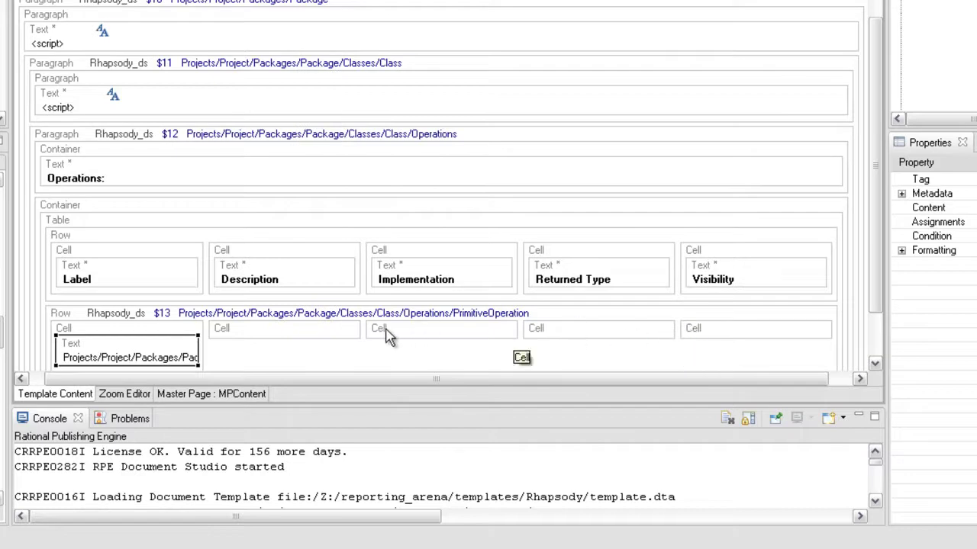
# - Insert a text element in the $13 row's cell under Description and set its data expression to the $13 descriptionText attribute
pyautogui.rightClick(246, 329)
pyautogui.moveTo(348, 340)
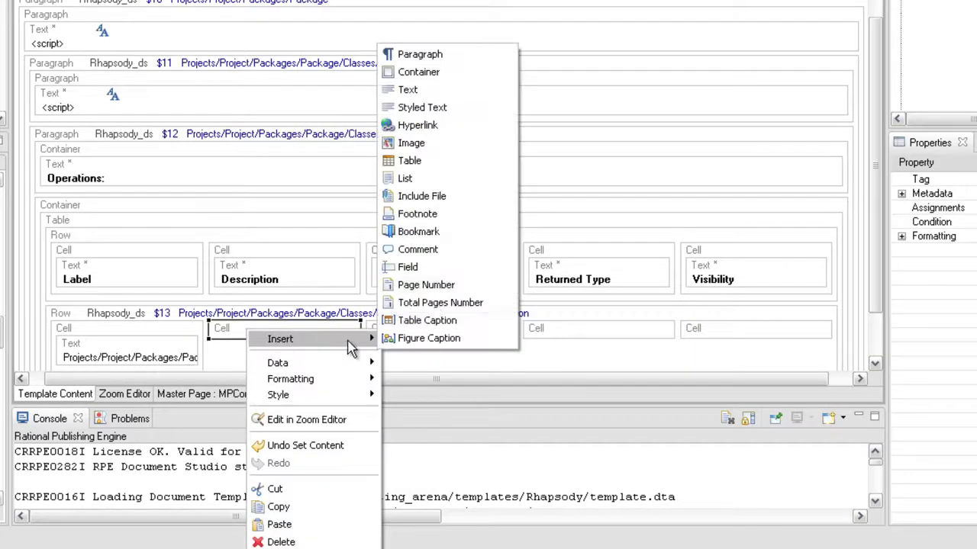
pyautogui.click(433, 90)
pyautogui.doubleClick(271, 358)
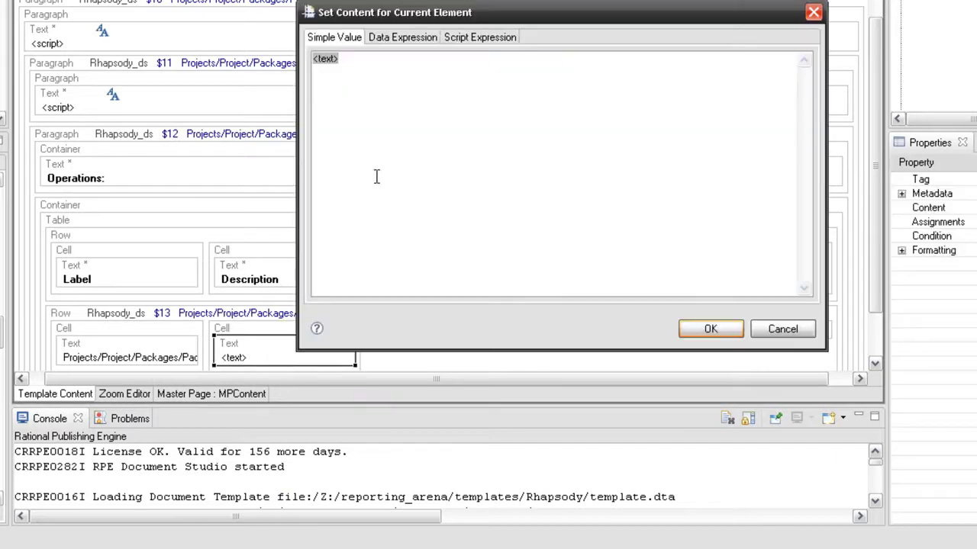
pyautogui.click(400, 38)
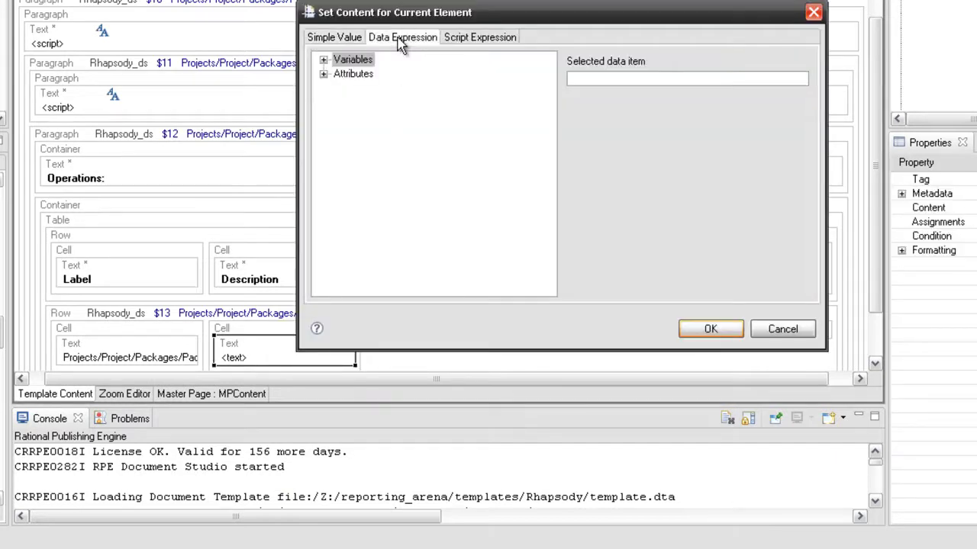
pyautogui.click(323, 74)
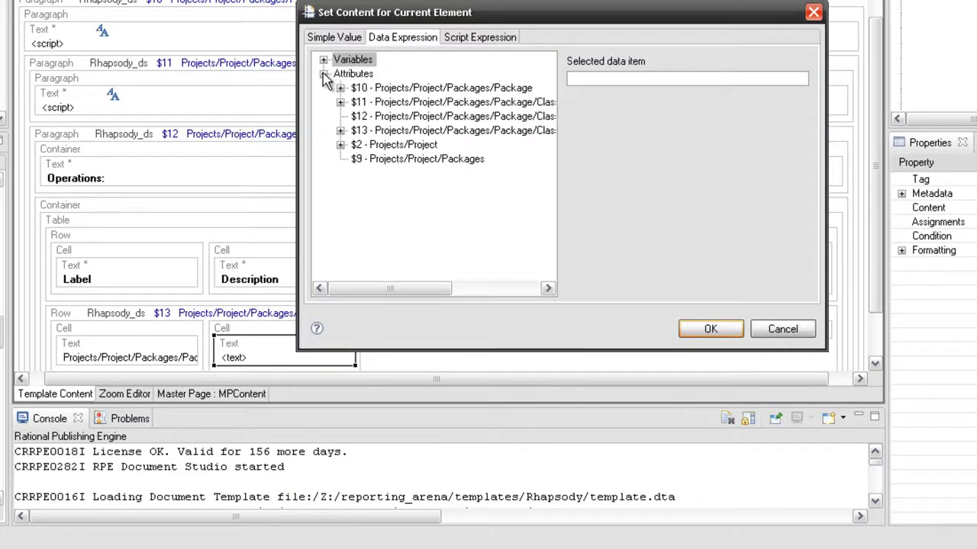
pyautogui.click(340, 132)
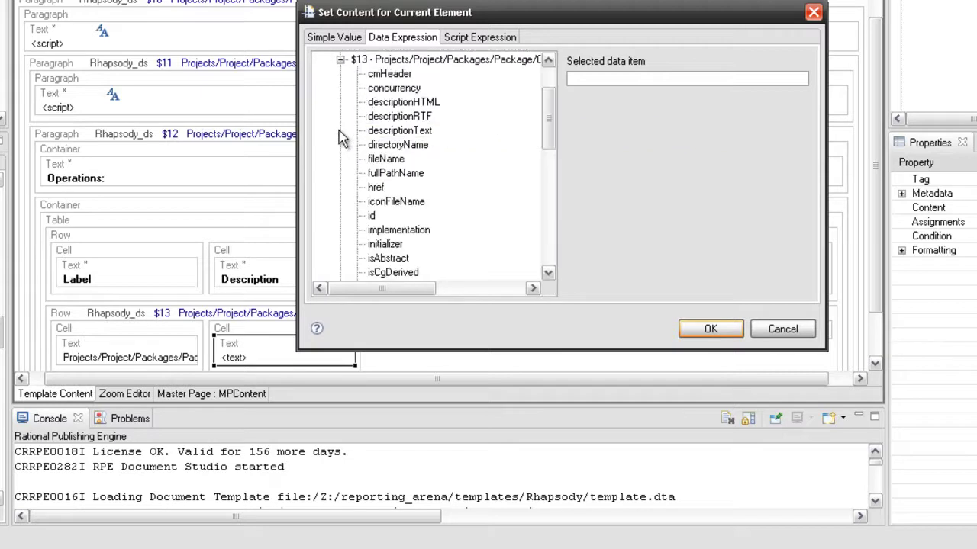
pyautogui.click(382, 134)
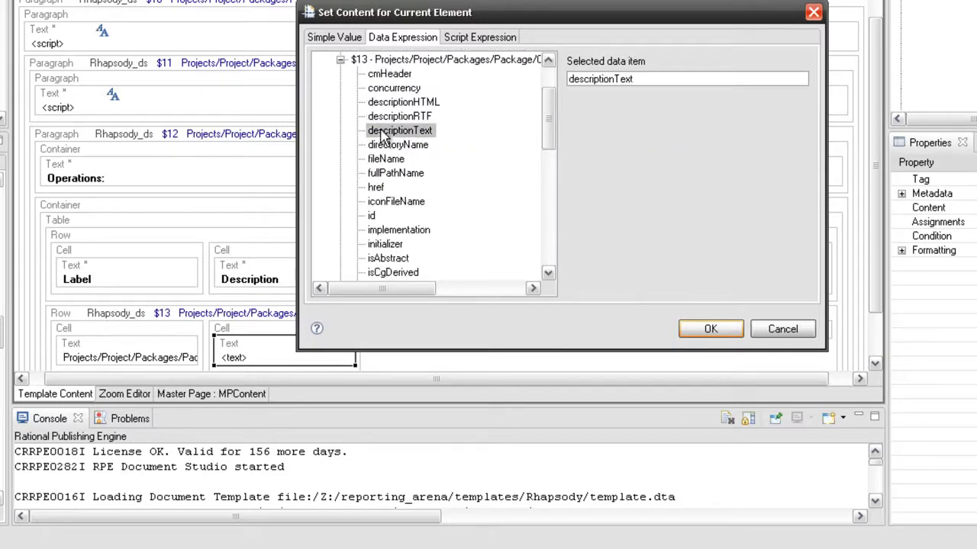
pyautogui.click(709, 330)
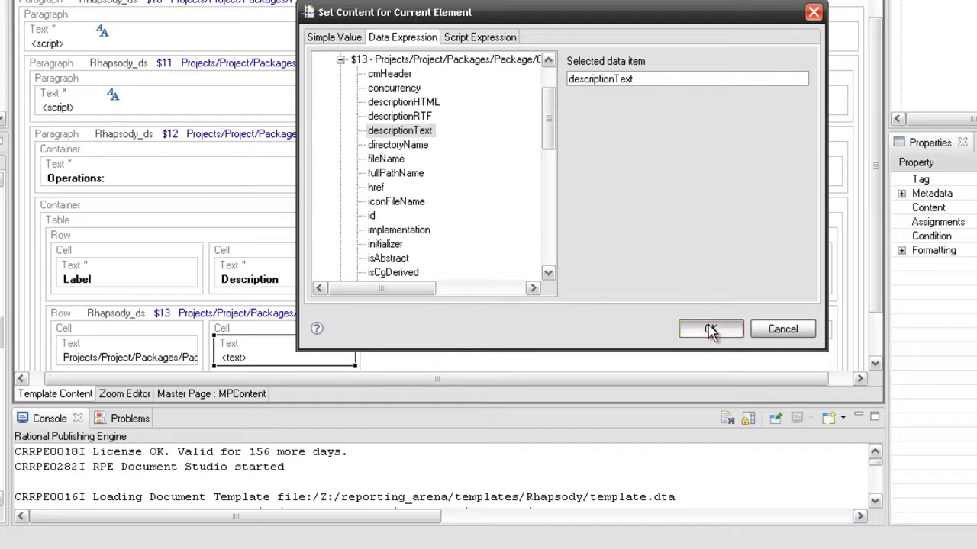
# - Insert a text element in the $13 row's cell under Implementation and set its data expression to the $13 implementation attribute
pyautogui.rightClick(494, 336)
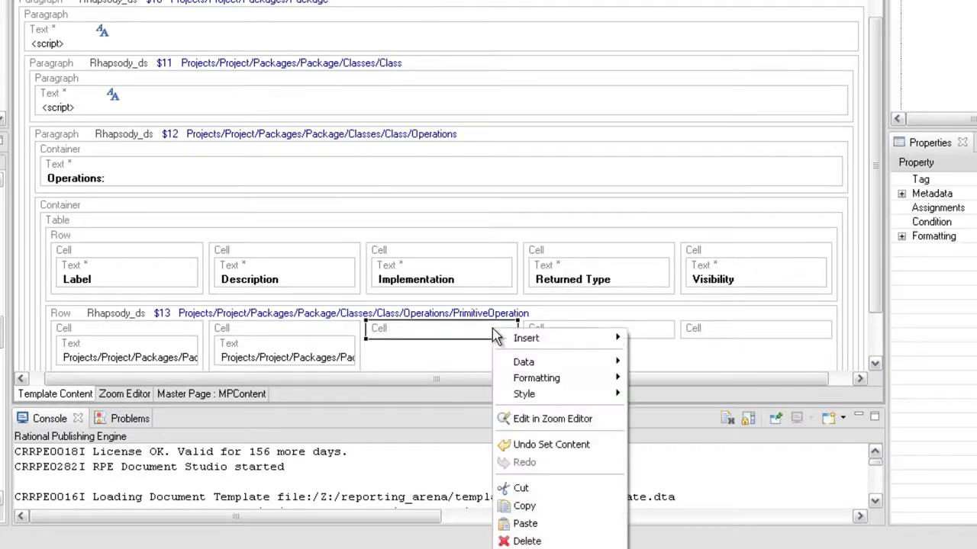
pyautogui.moveTo(540, 338)
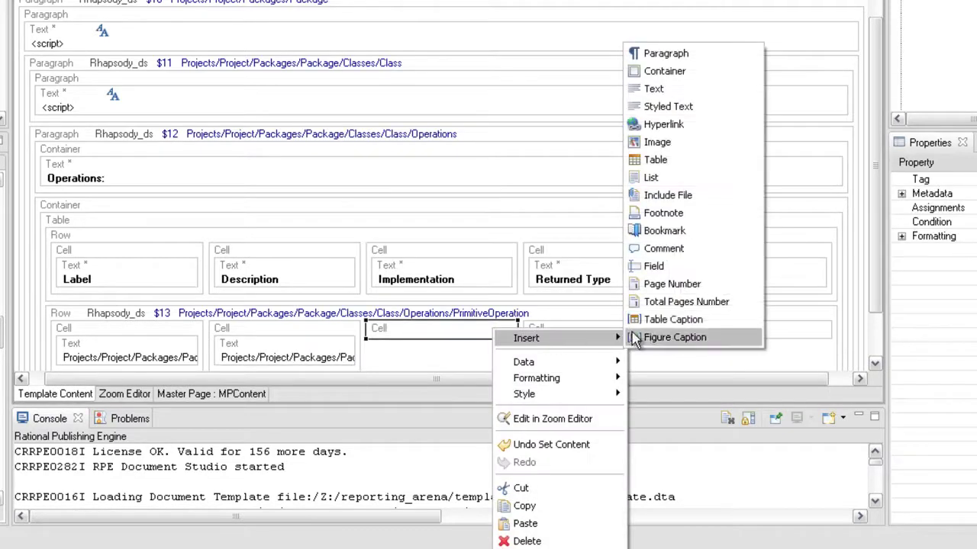
pyautogui.click(664, 92)
pyautogui.doubleClick(458, 355)
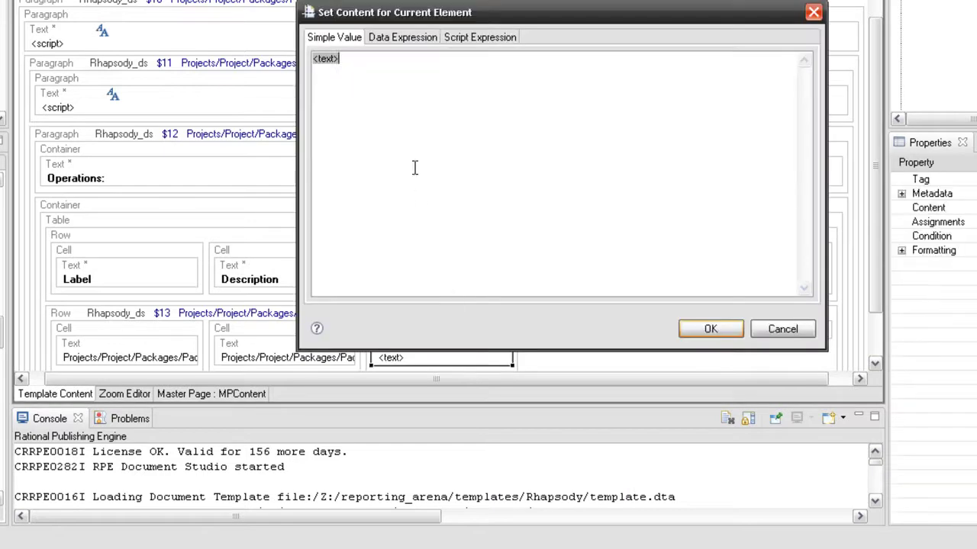
pyautogui.click(398, 37)
pyautogui.click(323, 74)
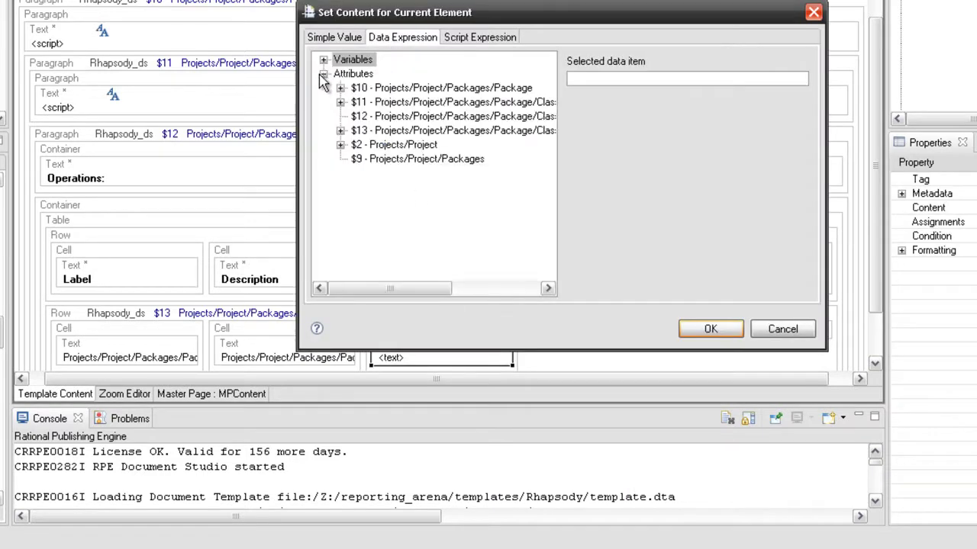
pyautogui.click(340, 131)
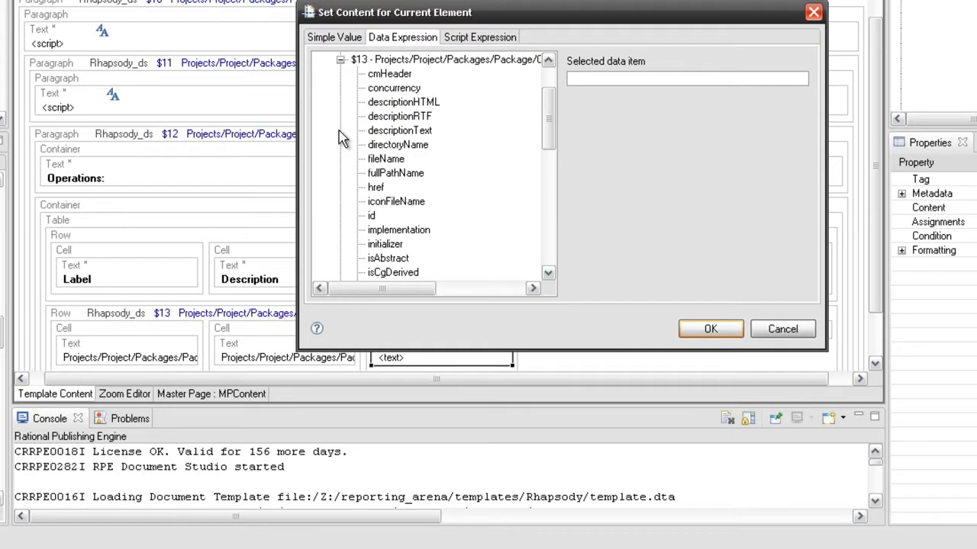
pyautogui.click(408, 230)
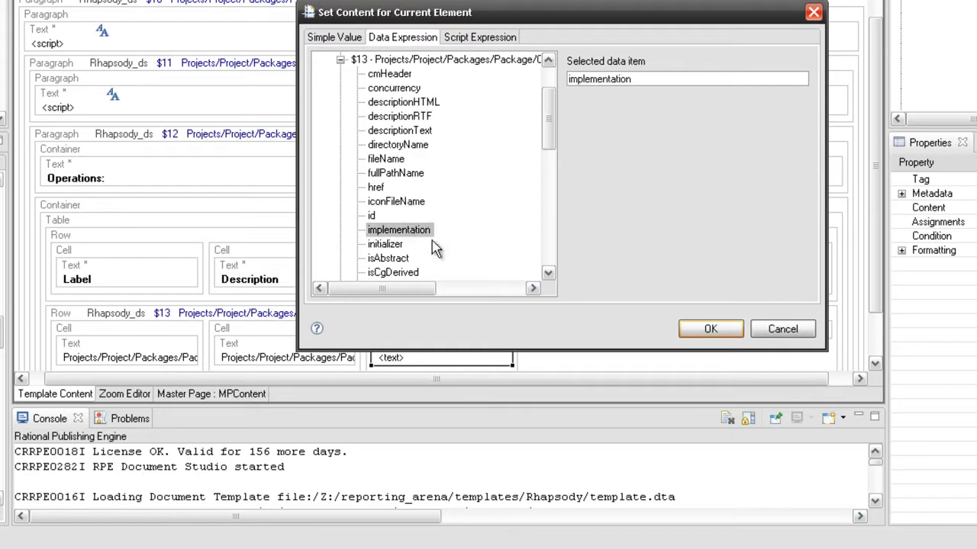
pyautogui.click(695, 329)
# - Insert a text element in the $13 row's cell under Returned Type and set its data expression to the $13 returnTypeIsOnTheFly attribute
pyautogui.rightClick(582, 336)
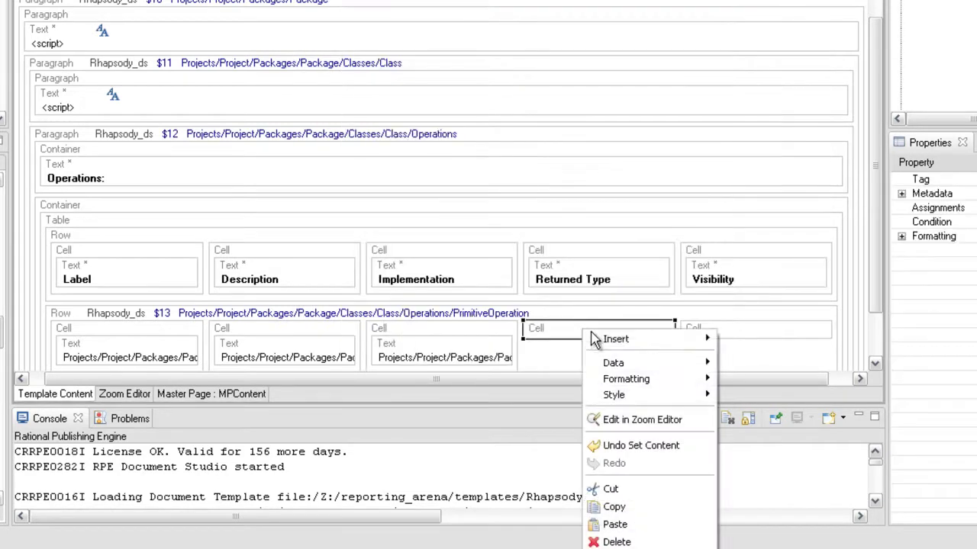
pyautogui.moveTo(648, 341)
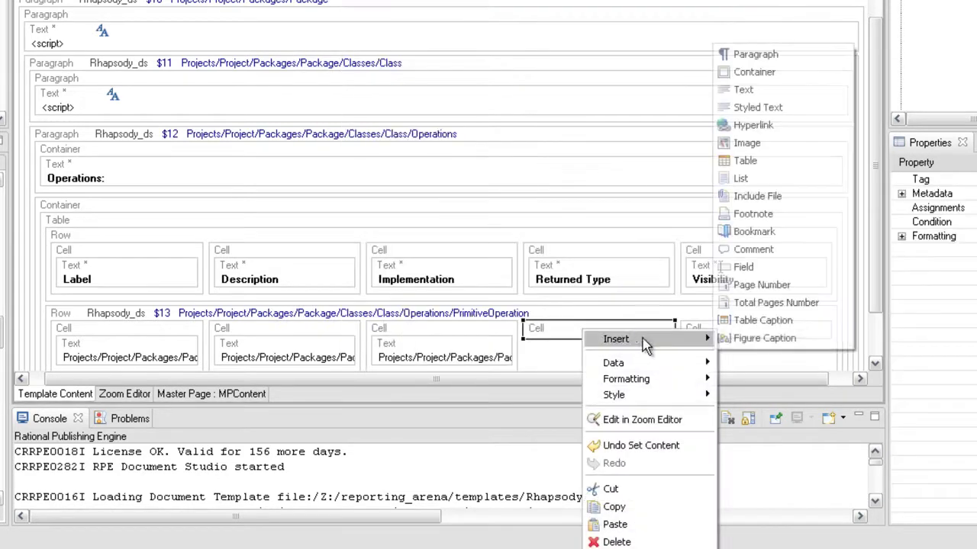
pyautogui.click(763, 93)
pyautogui.doubleClick(611, 361)
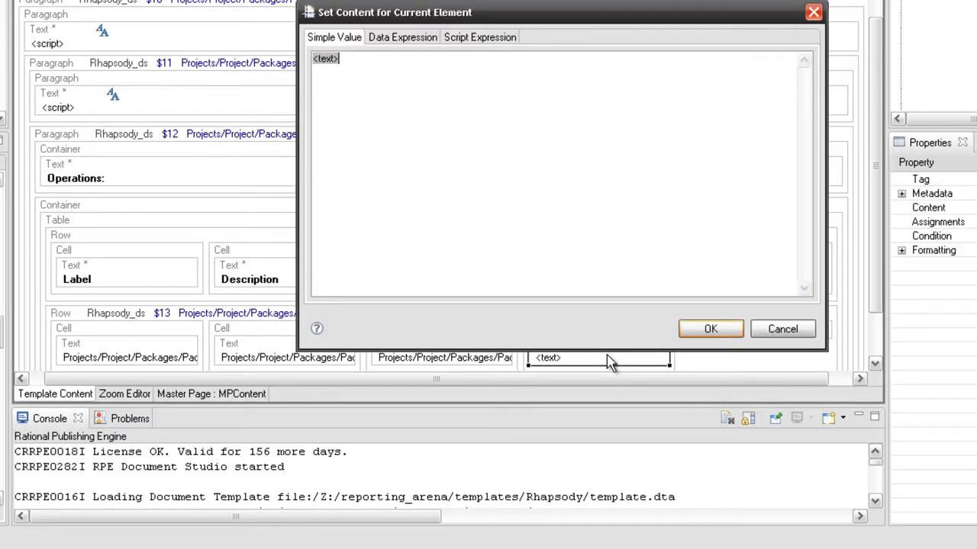
pyautogui.click(402, 38)
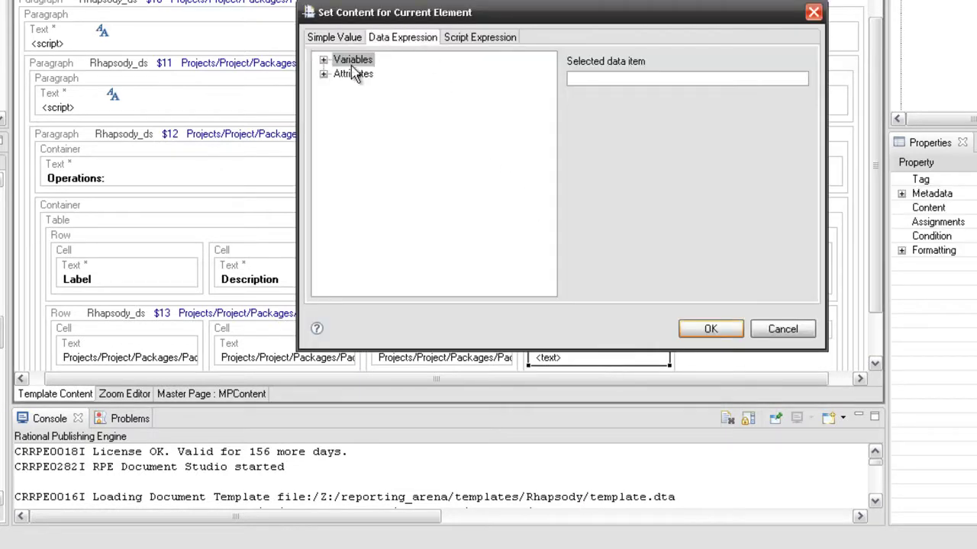
pyautogui.click(324, 74)
pyautogui.click(340, 131)
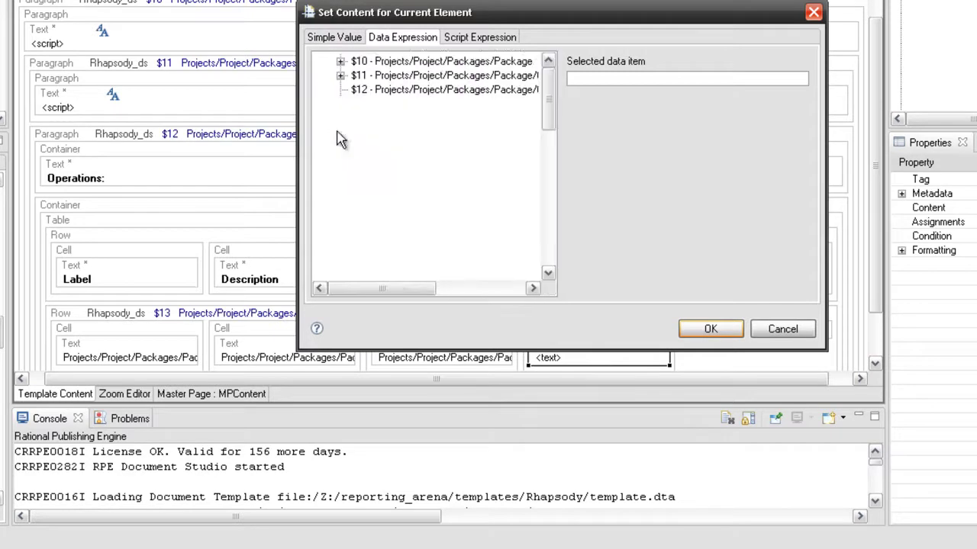
pyautogui.scroll(-5, 349, 164)
pyautogui.scroll(-4, 352, 170)
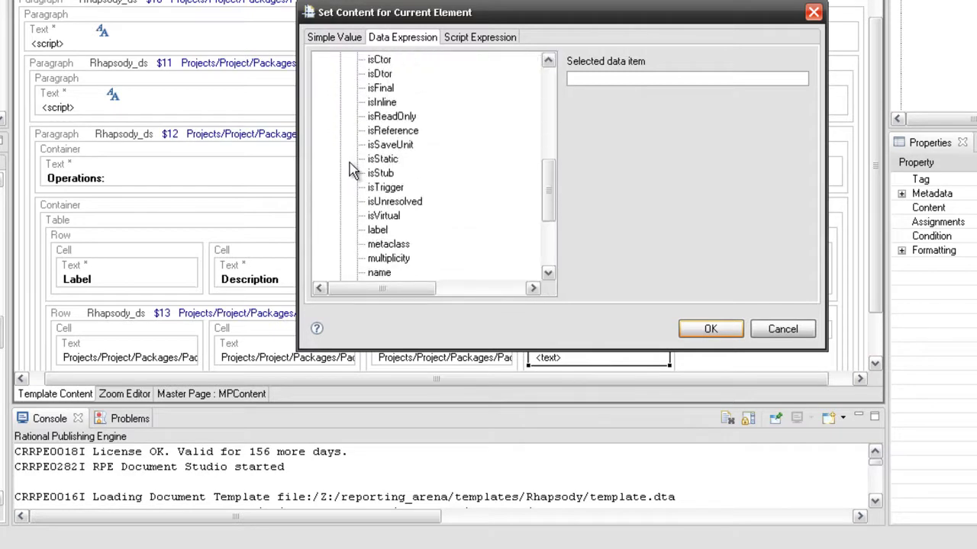
pyautogui.click(422, 218)
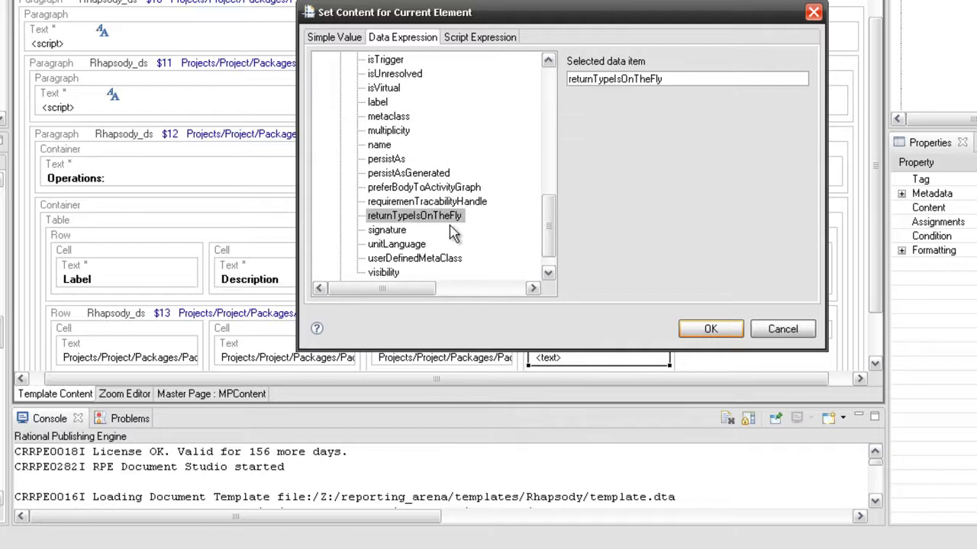
pyautogui.click(708, 330)
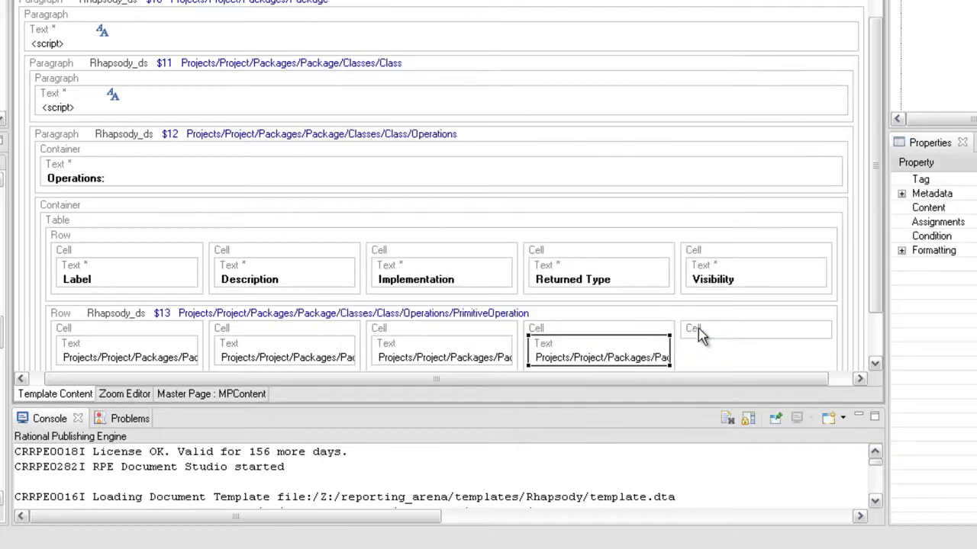
# - Insert a text element in the $13 row's cell under Visibility and set its data expression to the $13 visibility attribute
pyautogui.rightClick(697, 329)
pyautogui.moveTo(747, 346)
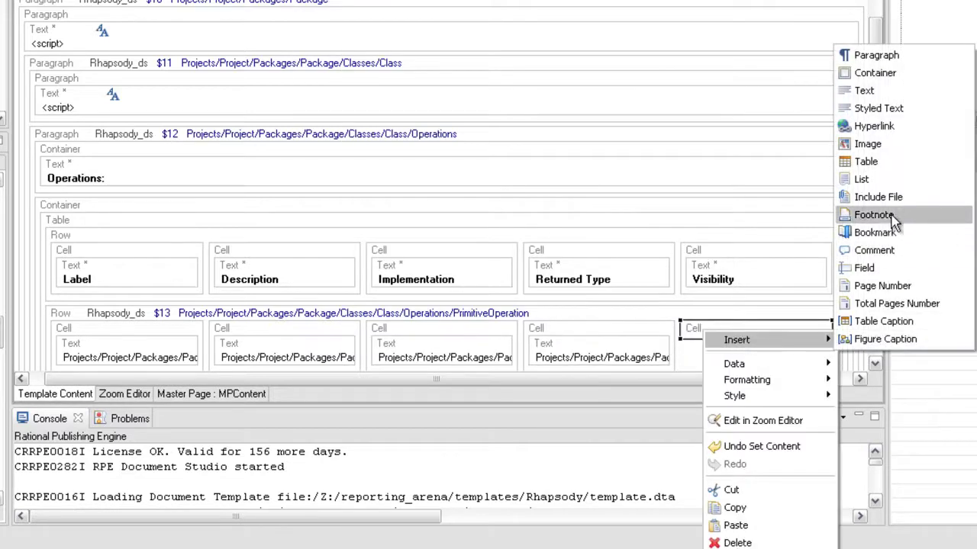
pyautogui.moveTo(868, 89); pyautogui.dragTo(763, 345)
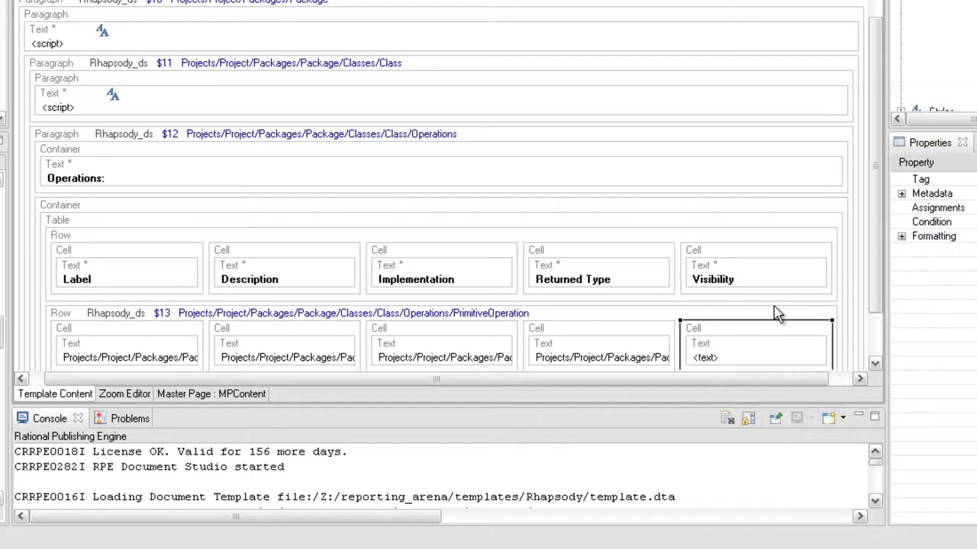
pyautogui.doubleClick(732, 353)
pyautogui.click(388, 39)
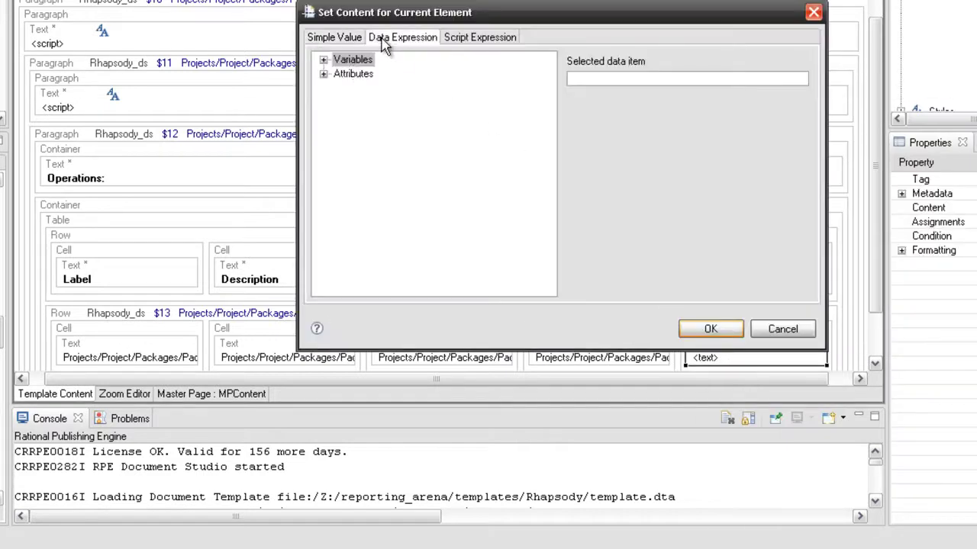
pyautogui.click(323, 73)
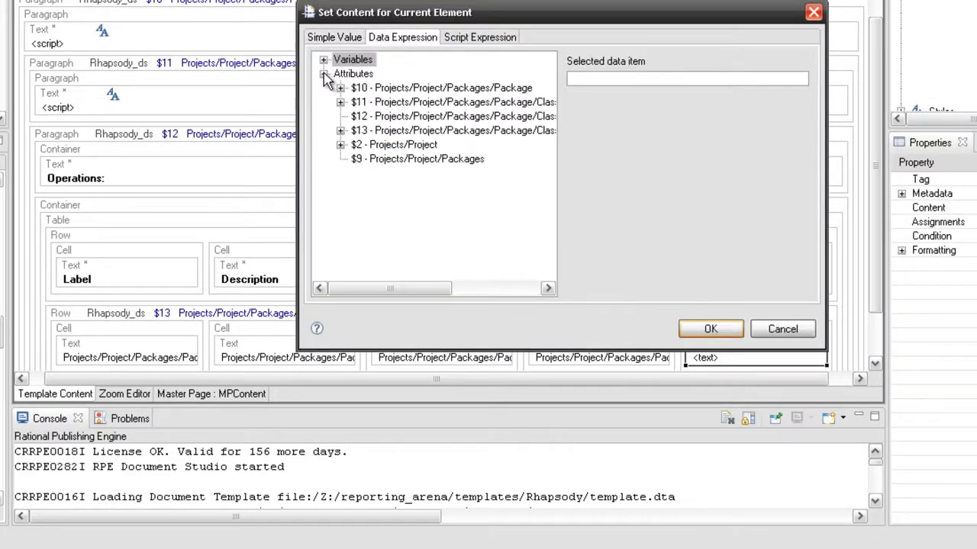
pyautogui.click(340, 132)
pyautogui.scroll(-7, 339, 142)
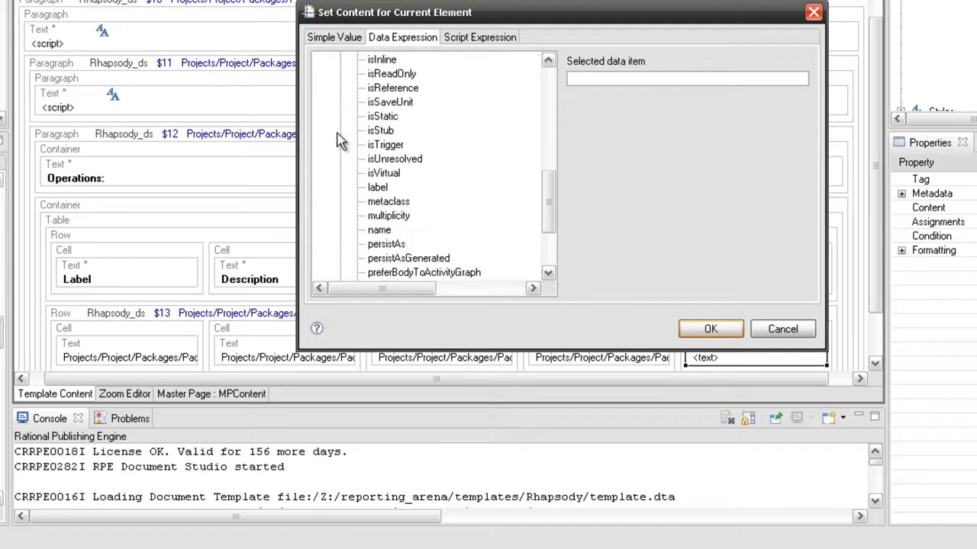
pyautogui.scroll(-3, 340, 141)
pyautogui.click(394, 243)
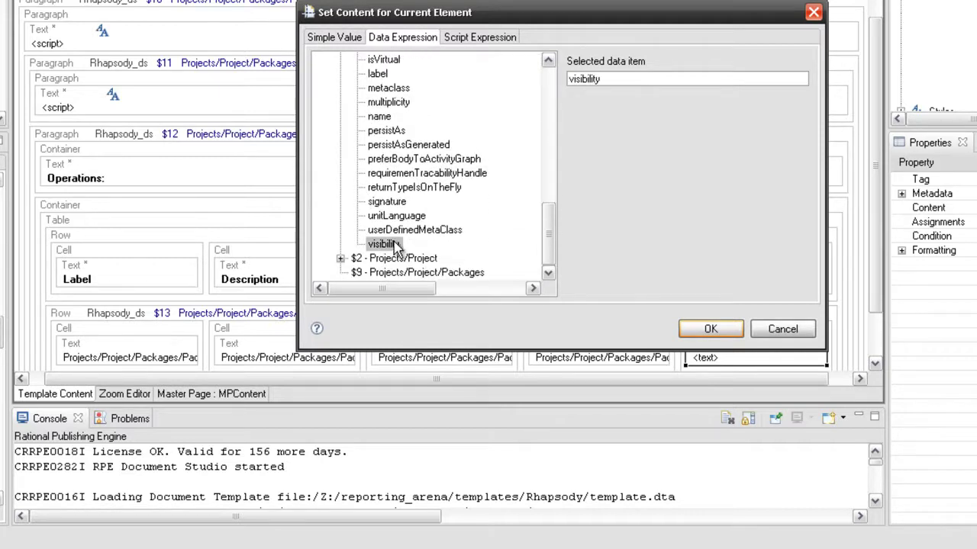
pyautogui.click(692, 330)
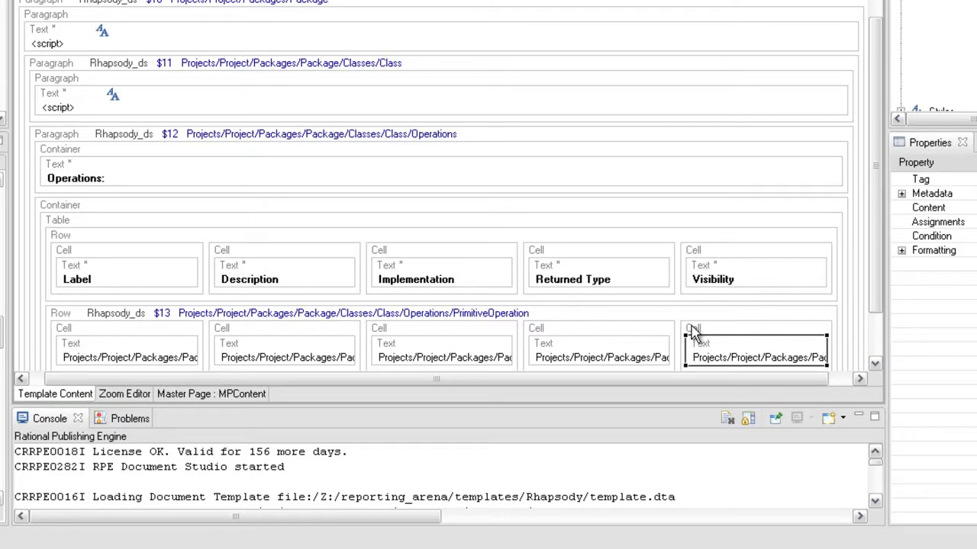
# - Set the operations table's auto fit formatting to autofit to window
pyautogui.click(428, 241)
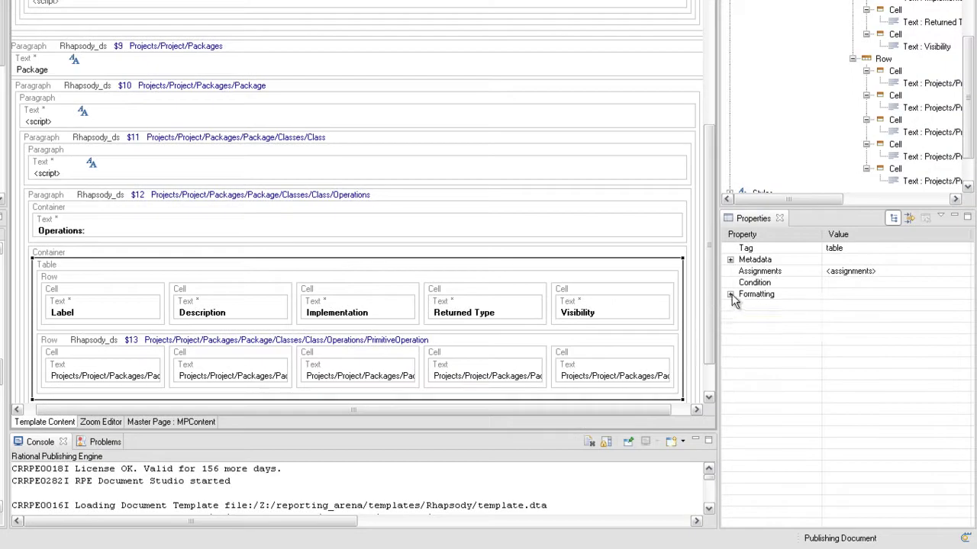
pyautogui.click(730, 294)
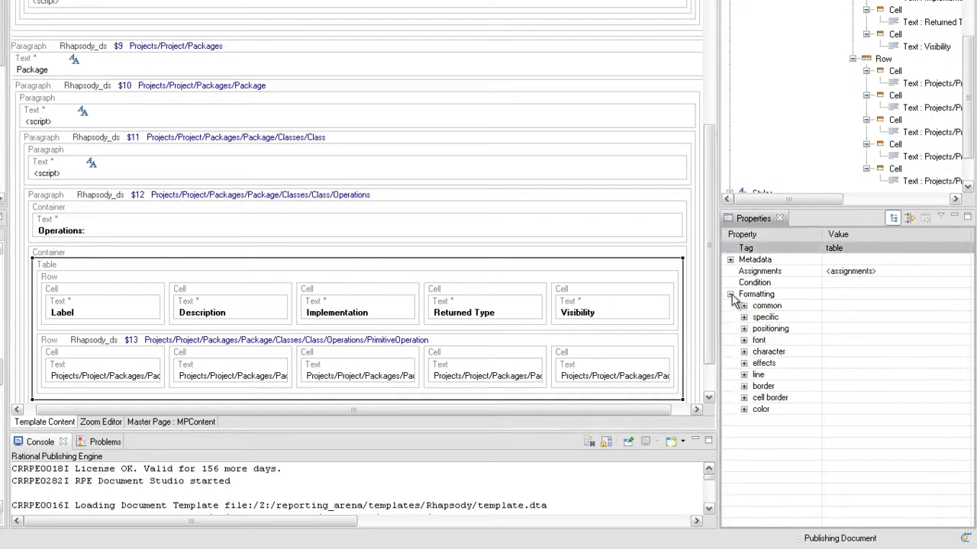
pyautogui.click(744, 317)
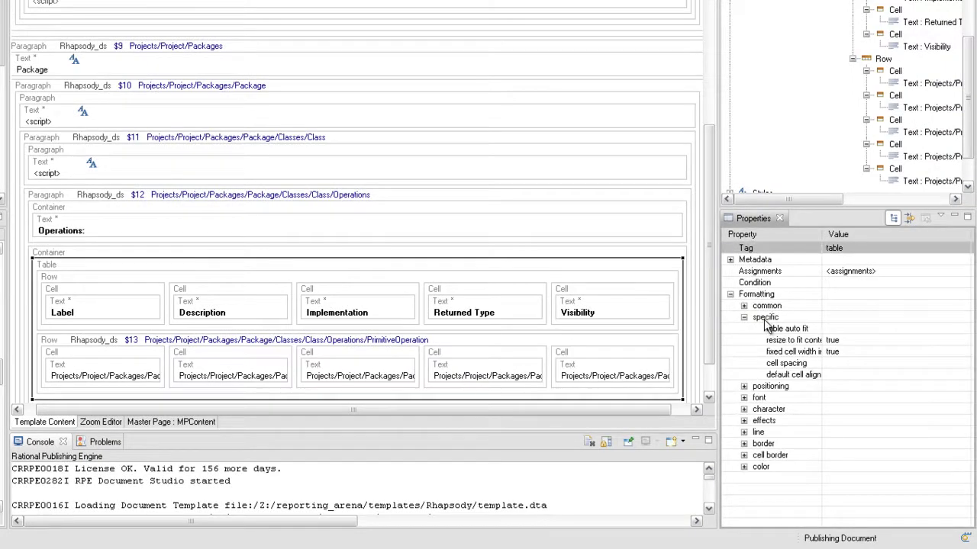
pyautogui.click(924, 333)
pyautogui.click(962, 328)
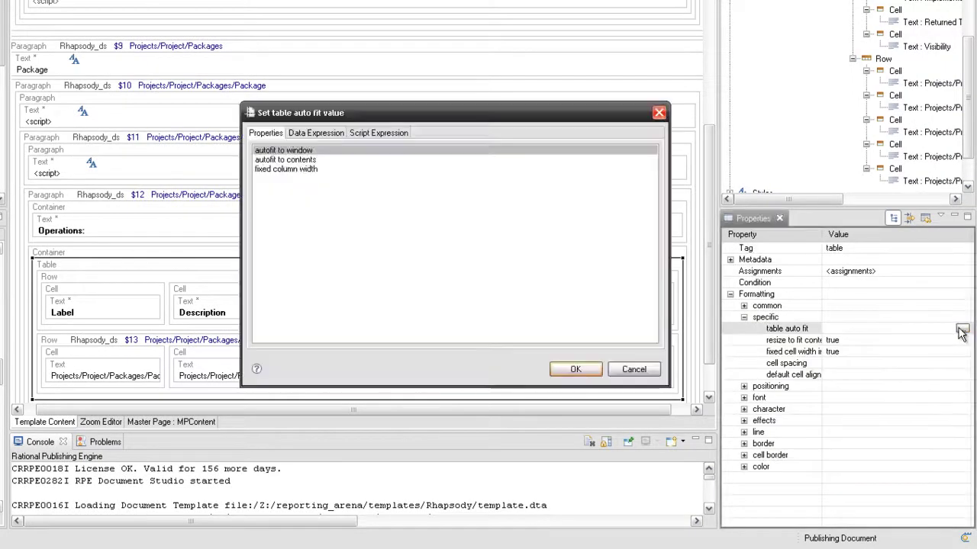
pyautogui.click(574, 369)
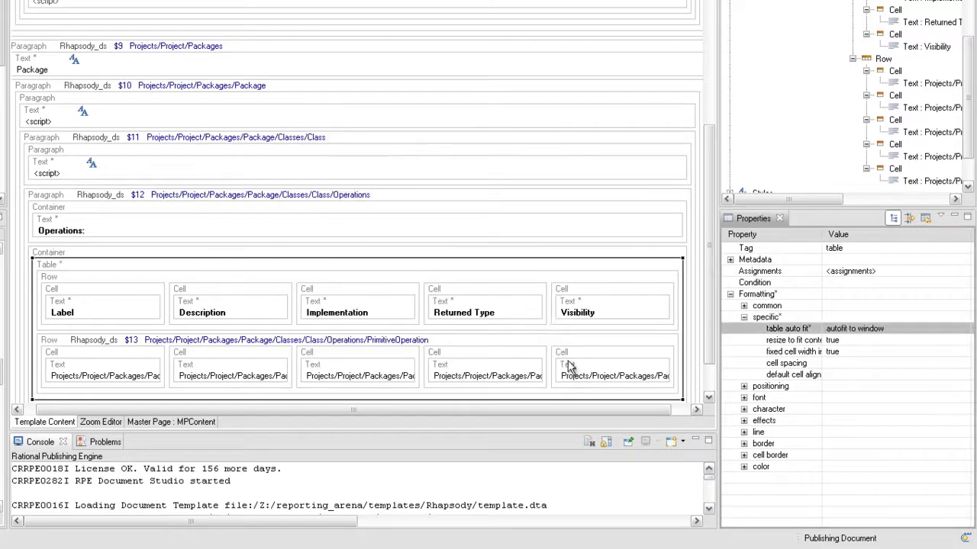
# - Set the once per table property of the operations table's header row to true
pyautogui.click(520, 281)
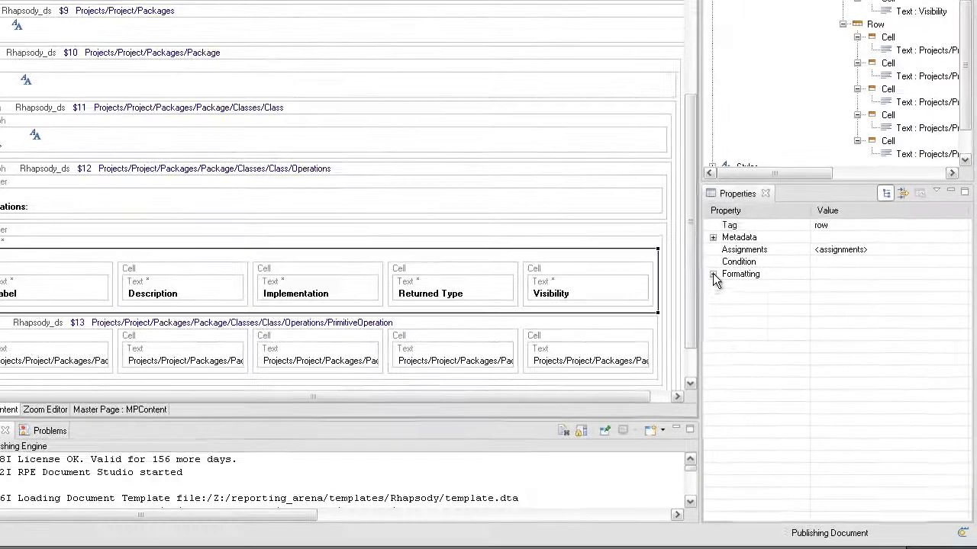
pyautogui.click(712, 274)
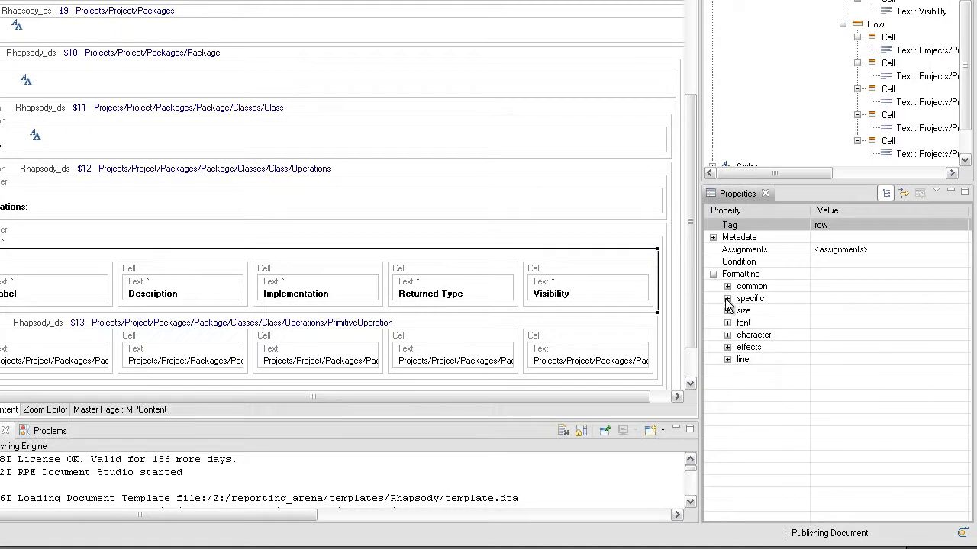
pyautogui.click(727, 298)
pyautogui.click(955, 335)
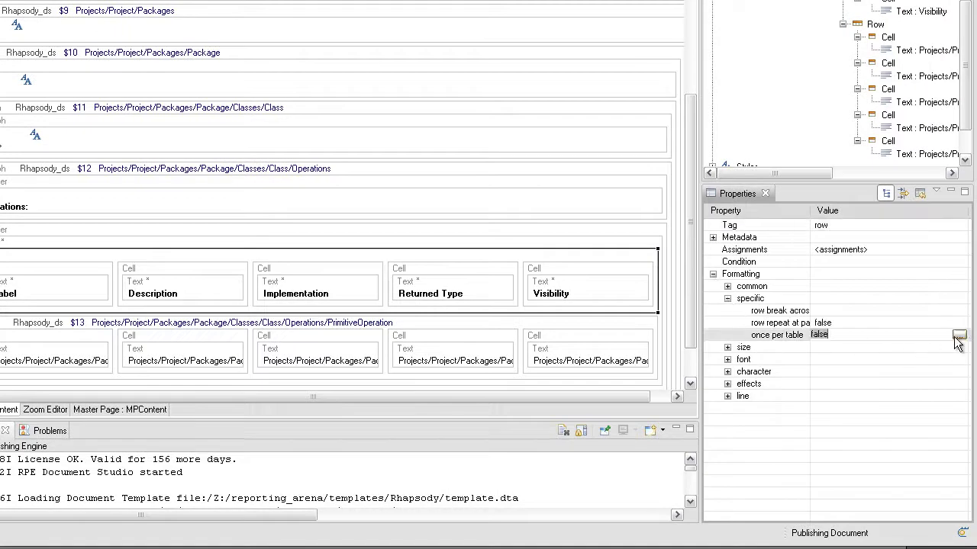
pyautogui.click(959, 335)
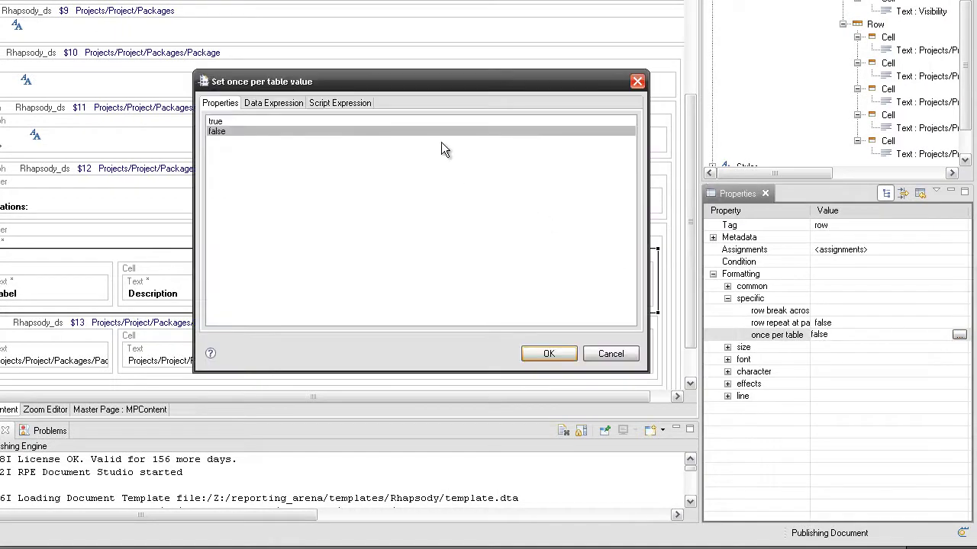
pyautogui.click(426, 123)
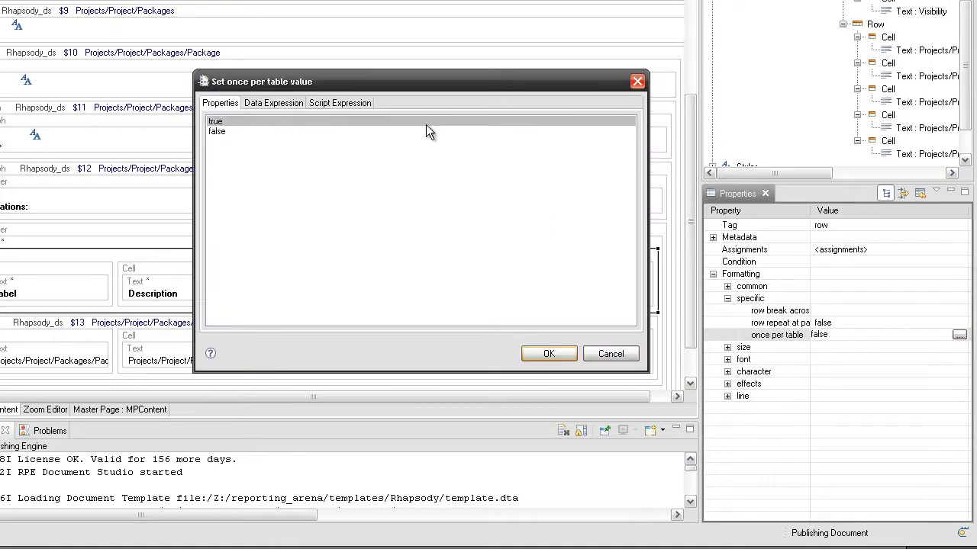
pyautogui.click(547, 354)
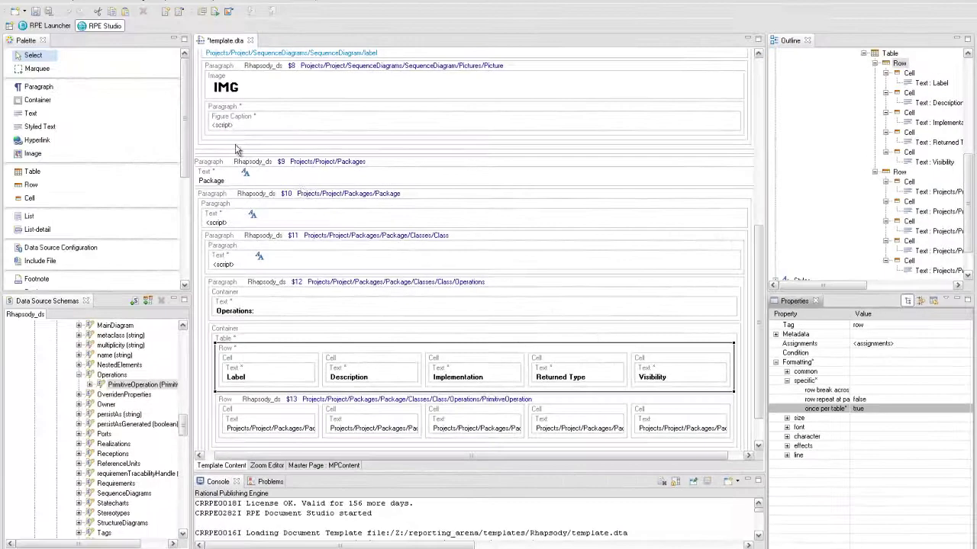
# - Save the template and generate the report documents from it
pyautogui.click(35, 11)
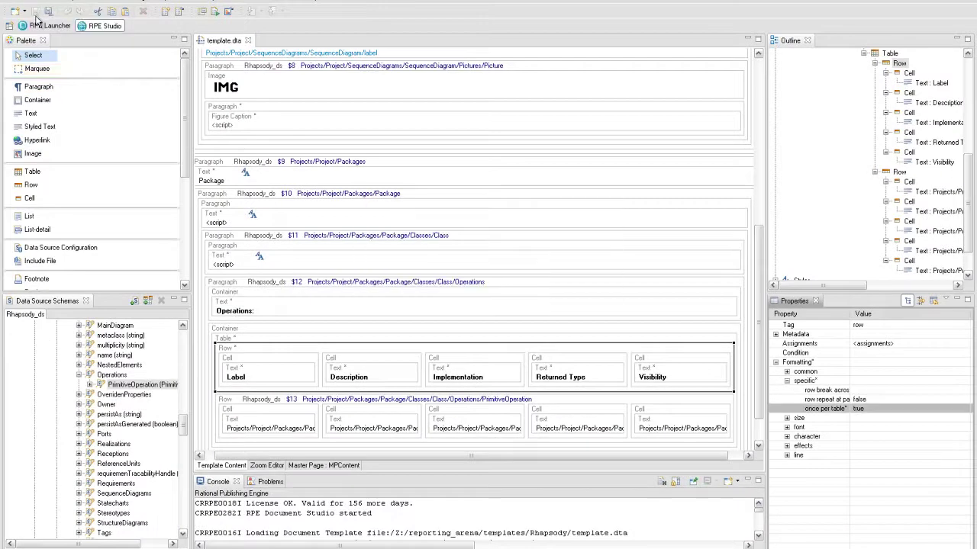
pyautogui.click(214, 11)
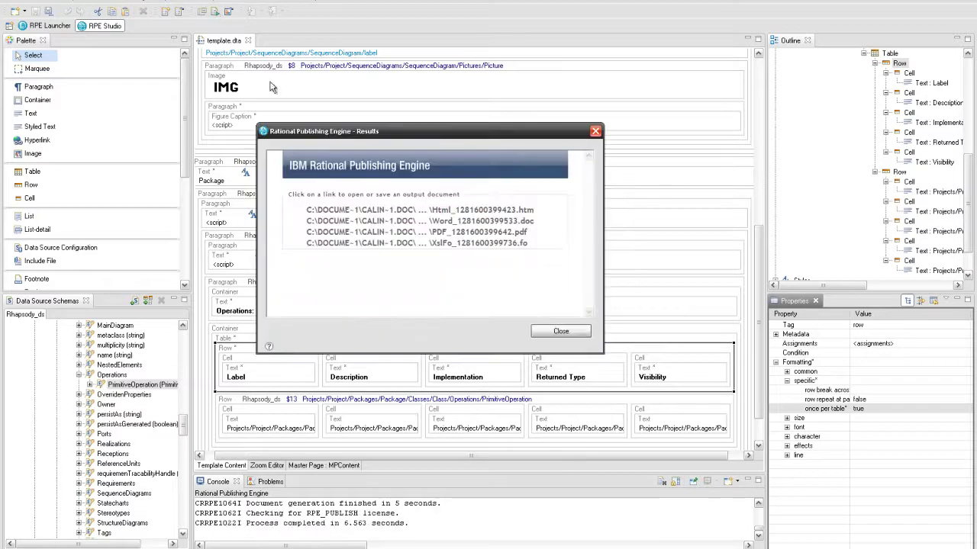
# - Examine the generated Word version of the HomeAlarm report, then close it and the results list
pyautogui.click(354, 223)
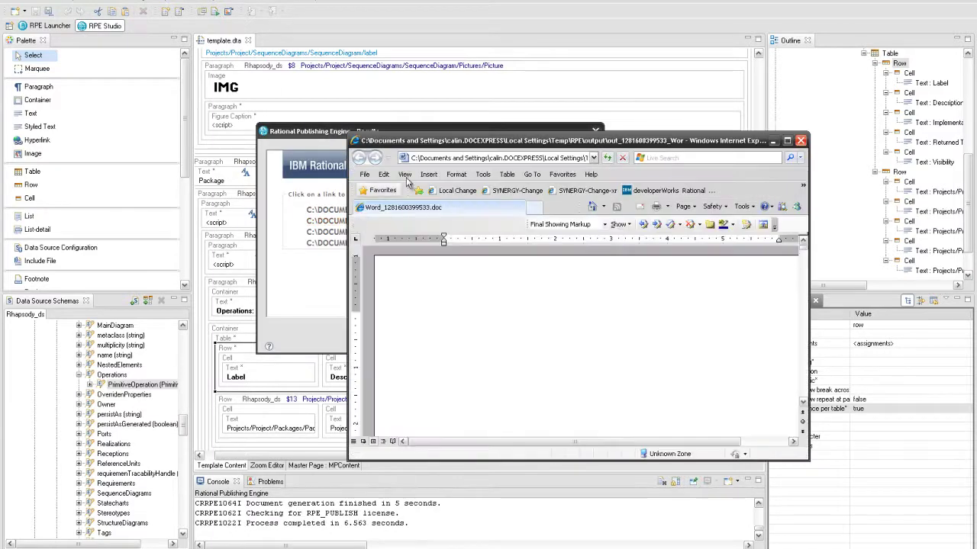
pyautogui.doubleClick(429, 147)
pyautogui.scroll(-10, 430, 146)
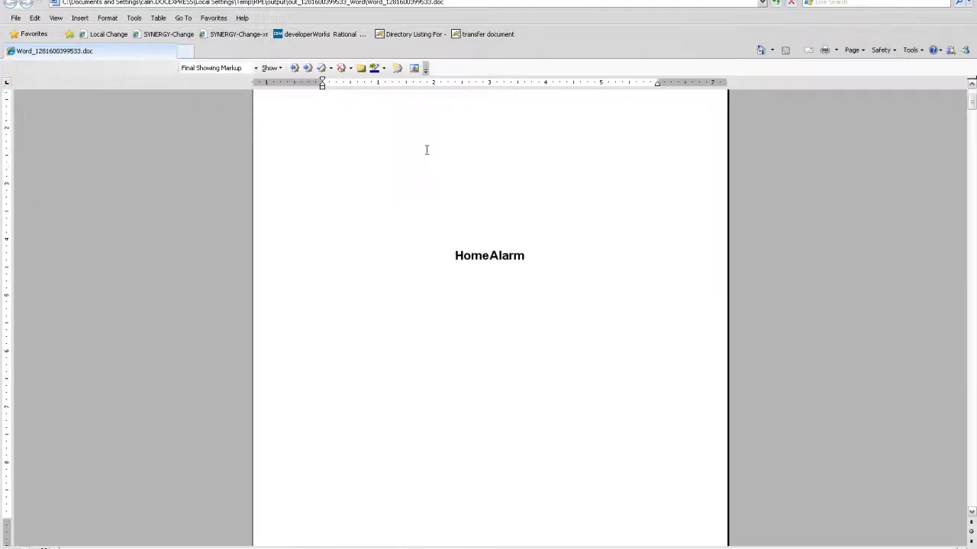
pyautogui.moveTo(971, 112); pyautogui.dragTo(971, 304)
pyautogui.scroll(-8, 967, 297)
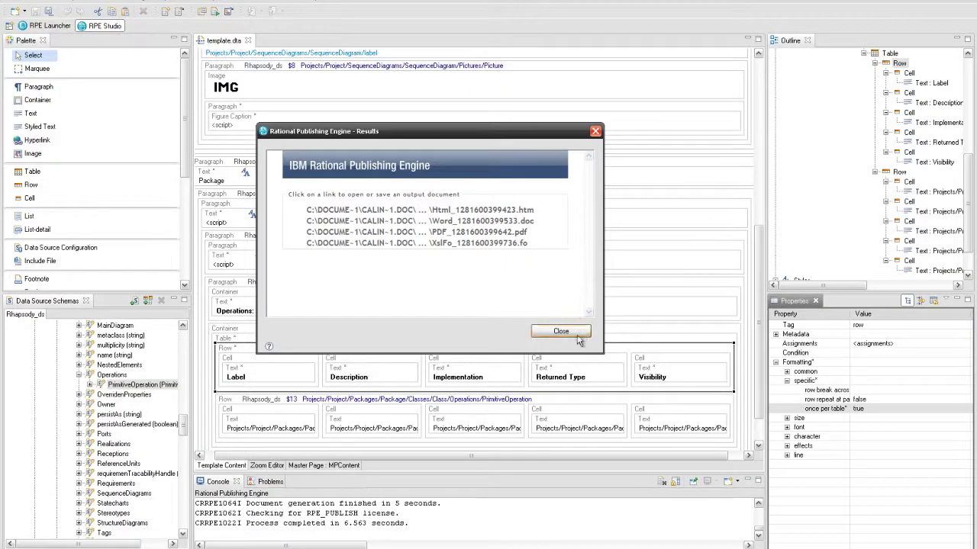
pyautogui.click(578, 339)
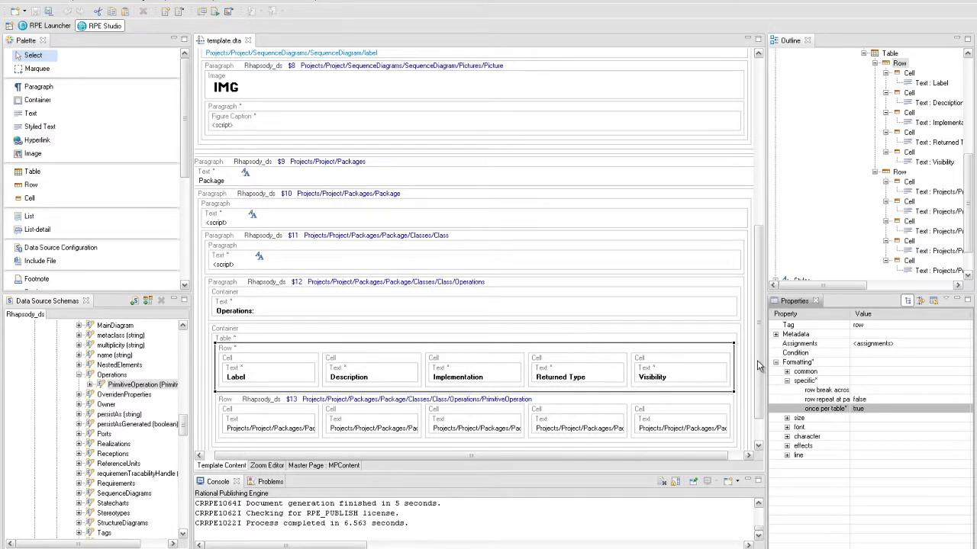
# - Insert an empty paragraph at the end of the $11 class paragraph, below the $12 Operations paragraph
pyautogui.moveTo(760, 370); pyautogui.dragTo(760, 393)
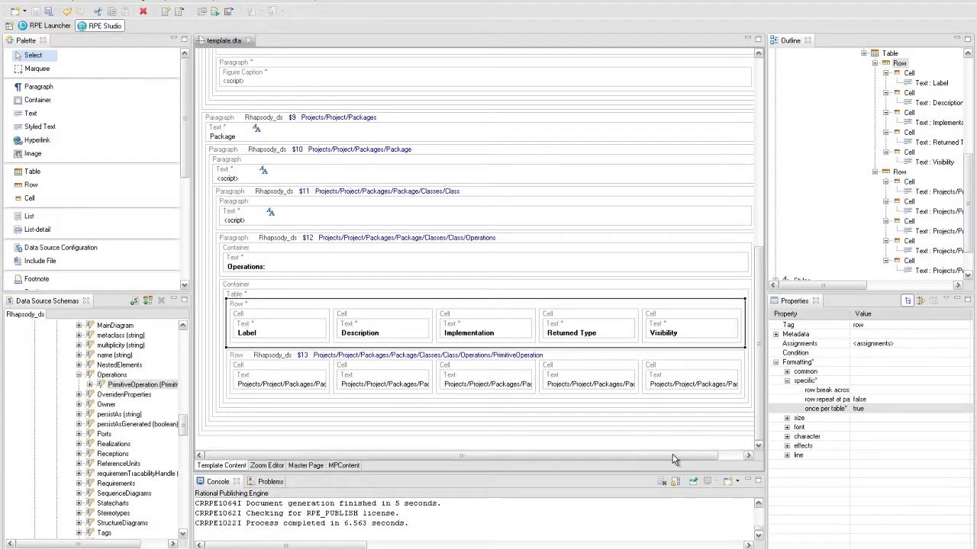
pyautogui.click(233, 416)
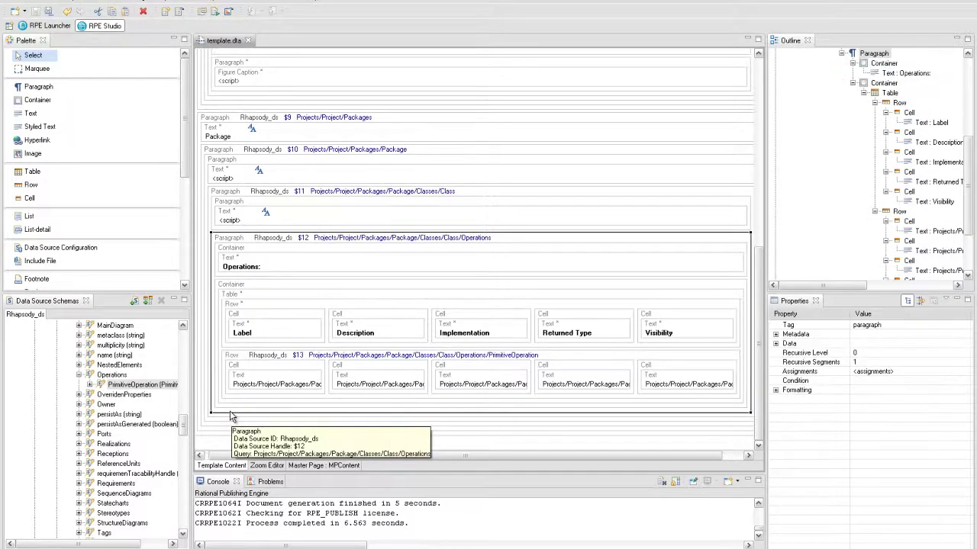
pyautogui.rightClick(232, 415)
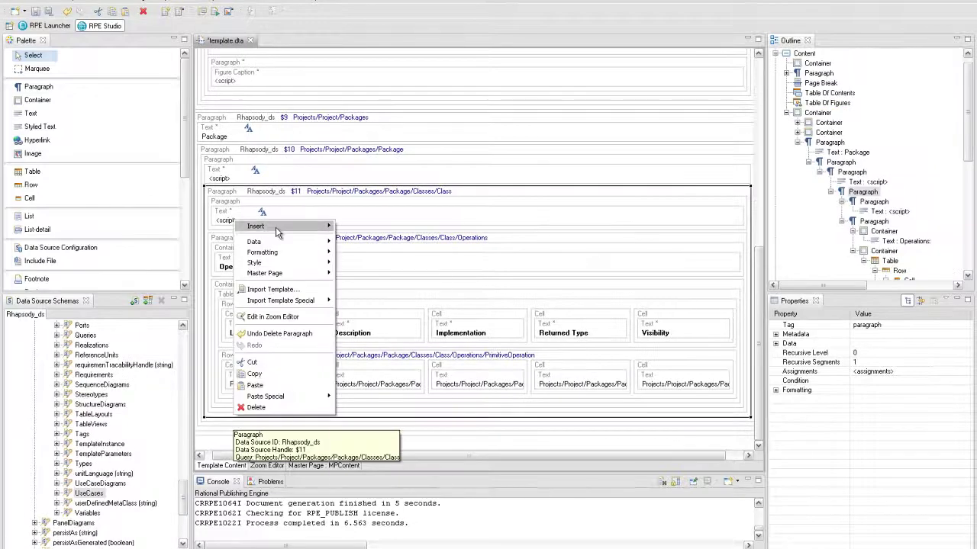
pyautogui.moveTo(275, 227)
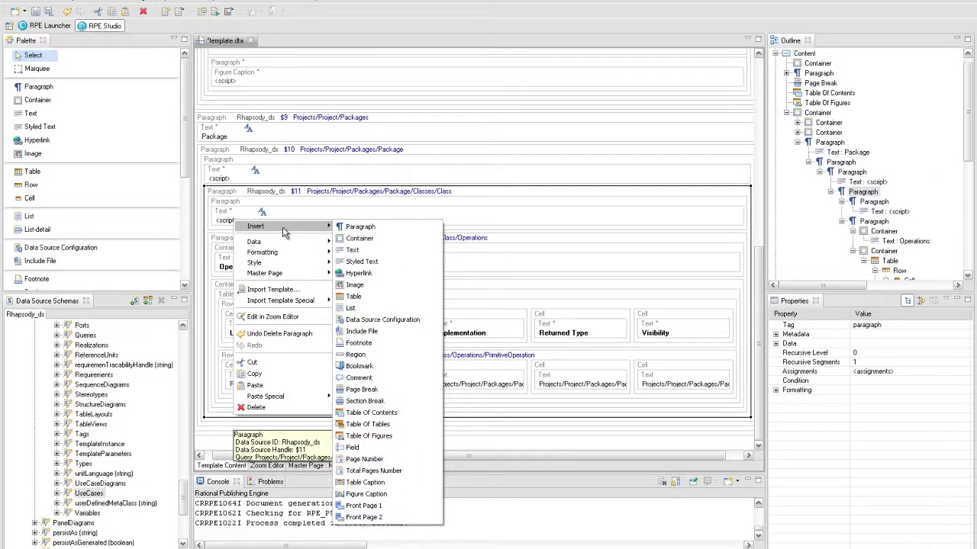
pyautogui.click(358, 227)
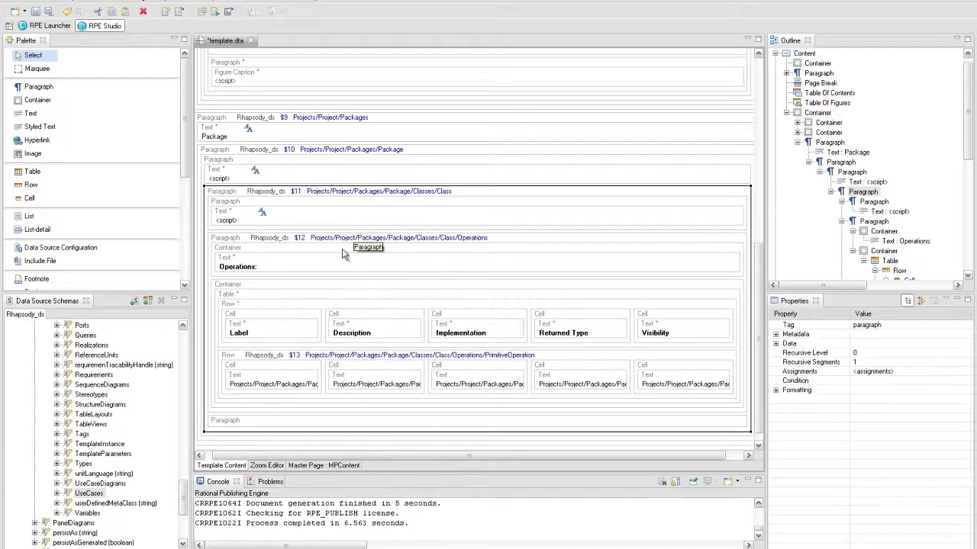